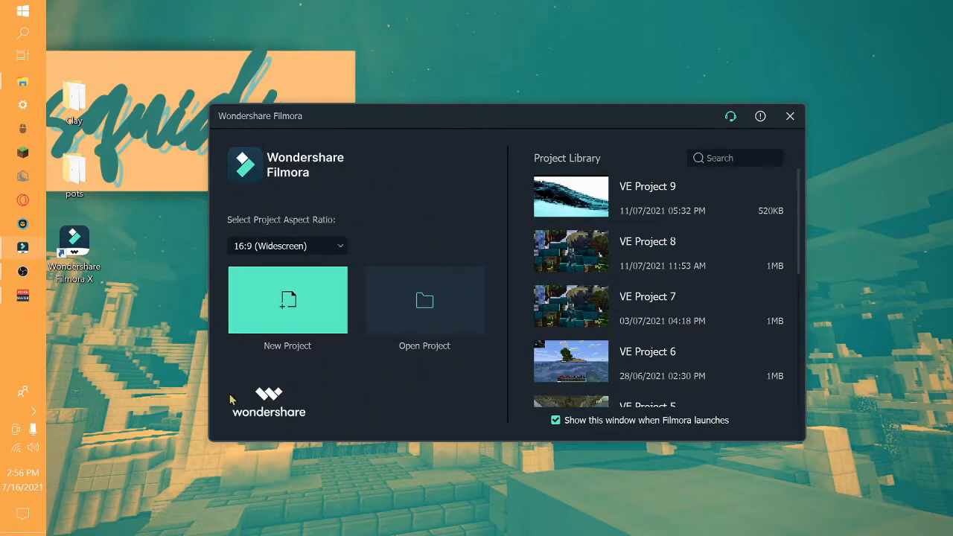
{"action": "left_click_drag", "start_coordinate": [405, 117], "coordinate": [412, 185]}
{"action": "left_click_drag", "start_coordinate": [428, 130], "coordinate": [430, 131]}
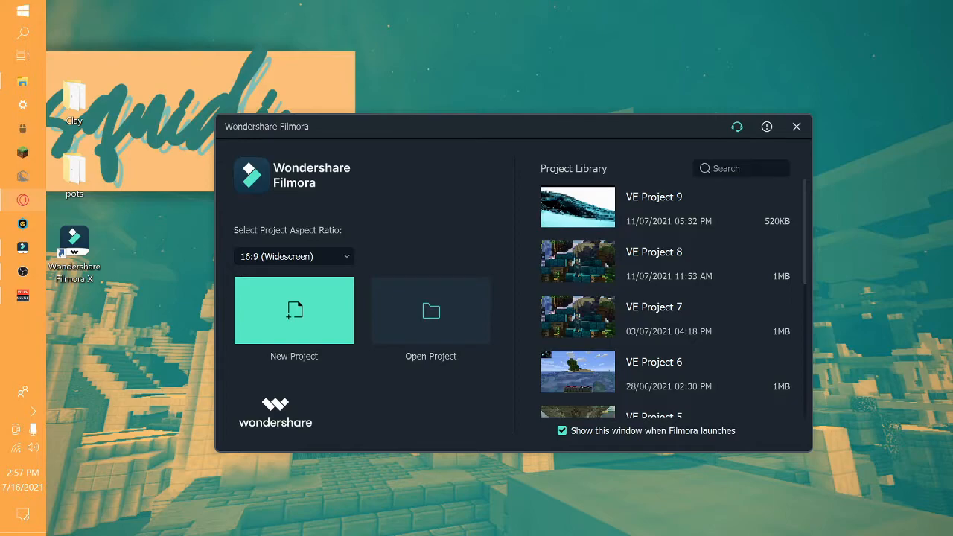
Step: Switch to the Opera browser, open Wondershare's Filmora video editor download page, look over its free trial offer, and close the browser
{"action": "left_click_drag", "start_coordinate": [952, 232], "coordinate": [491, 44]}
{"action": "left_click", "coordinate": [912, 52]}
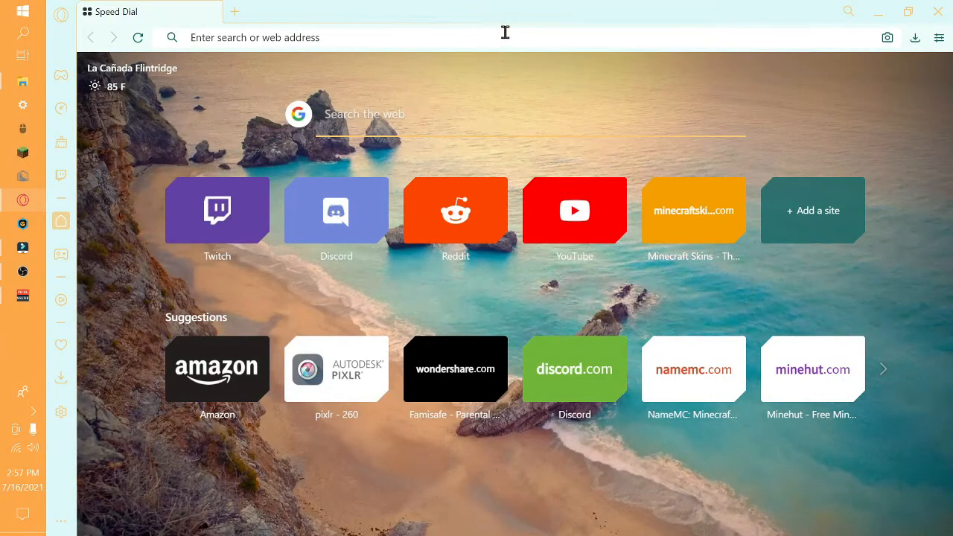
{"action": "type", "text": "fil"}
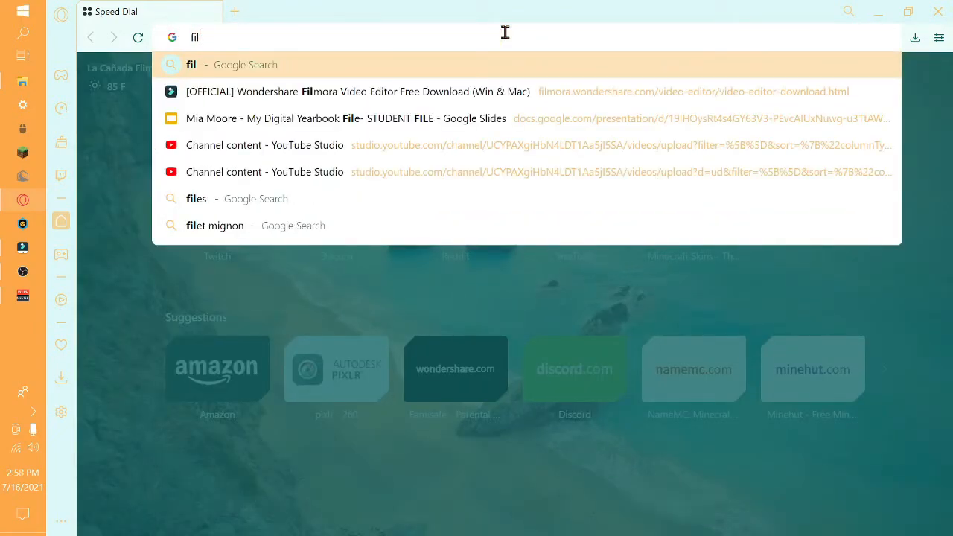
{"action": "left_click", "coordinate": [439, 104]}
{"action": "scroll", "coordinate": [484, 273], "scroll_direction": "down", "scroll_amount": 5}
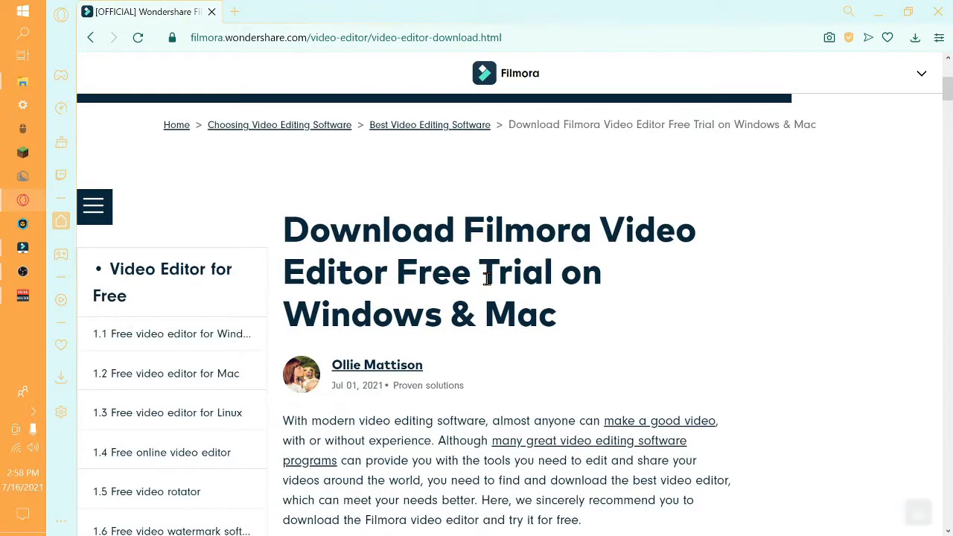
{"action": "scroll", "coordinate": [487, 278], "scroll_direction": "up", "scroll_amount": 5}
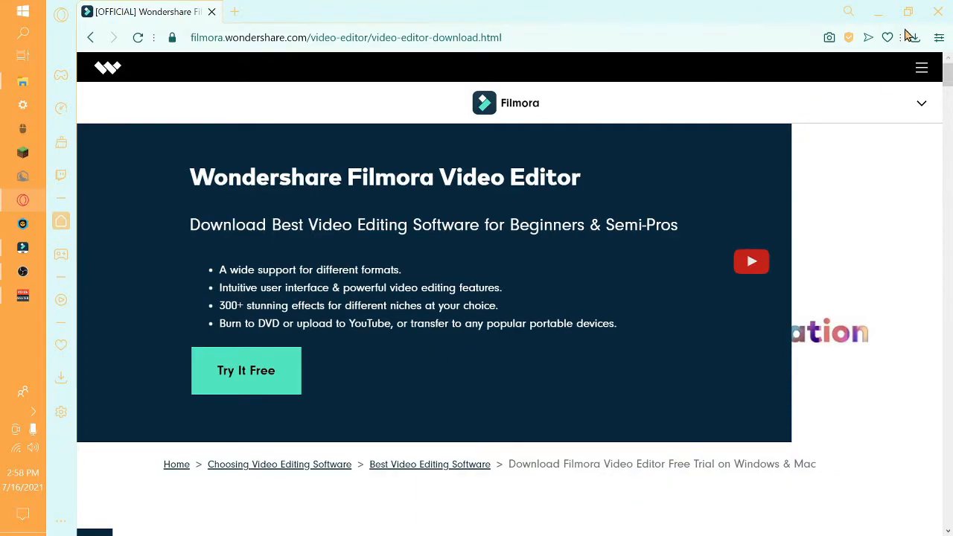
{"action": "left_click", "coordinate": [939, 18]}
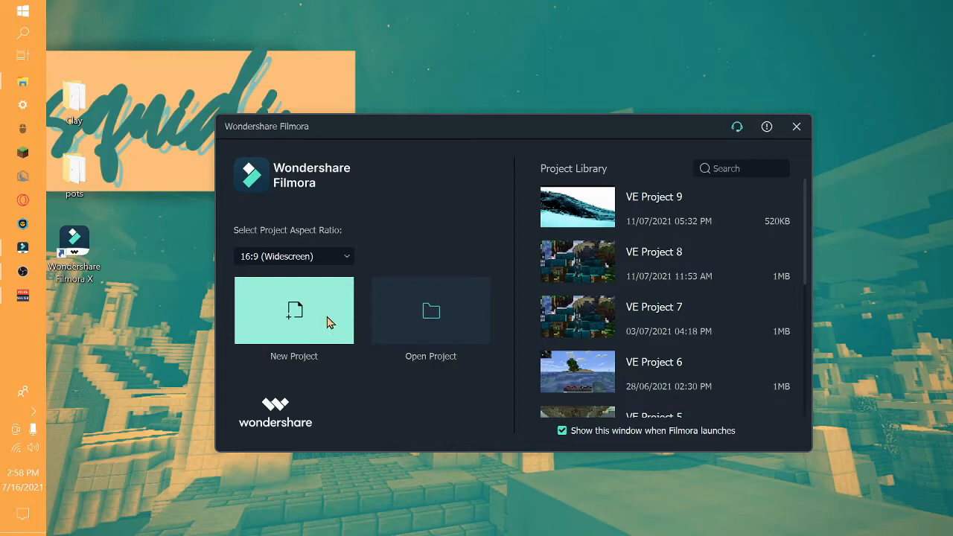
Step: Create a new project with the 16:9 (Widescreen) aspect ratio
{"action": "left_click_drag", "start_coordinate": [403, 133], "coordinate": [390, 91]}
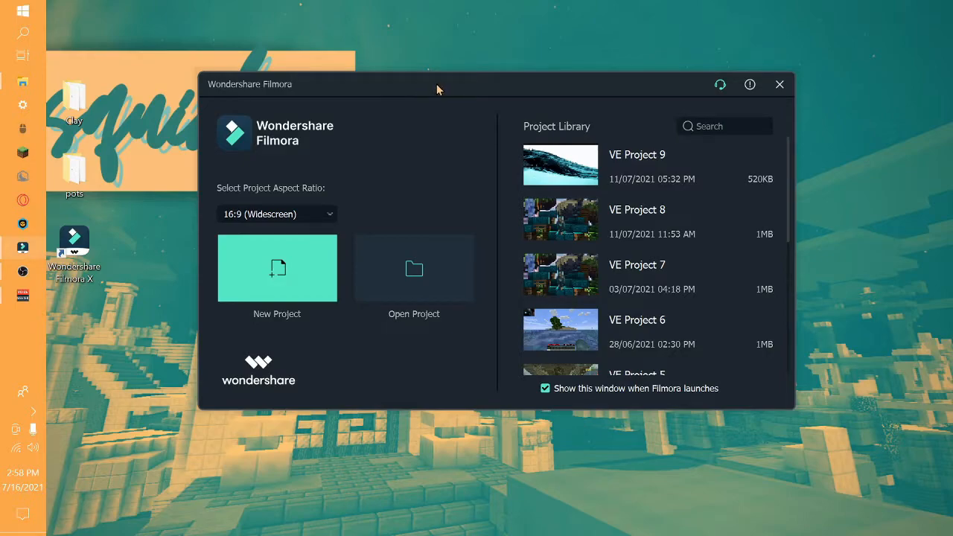
{"action": "mouse_move", "coordinate": [436, 84]}
{"action": "left_mouse_down"}
{"action": "mouse_move", "coordinate": [437, 75]}
{"action": "mouse_move", "coordinate": [446, 96]}
{"action": "left_mouse_up"}
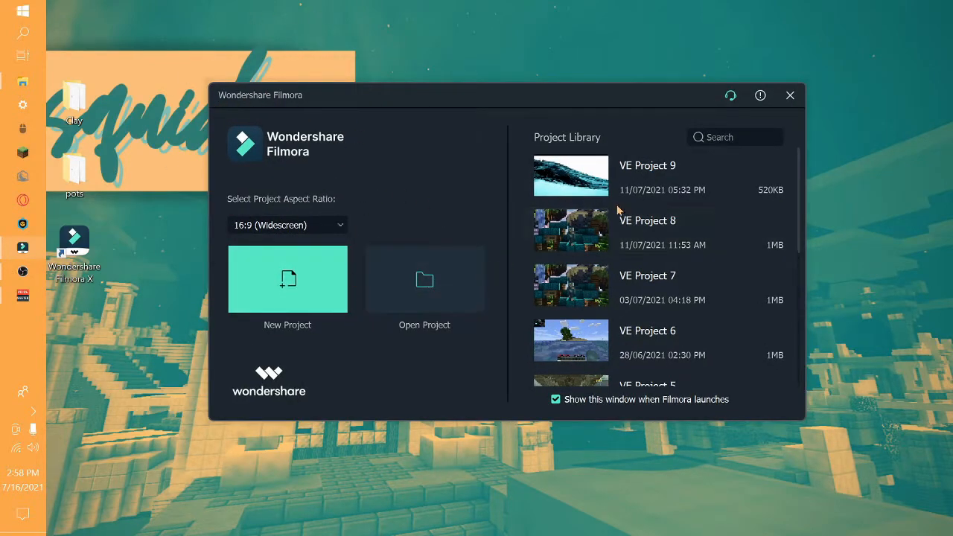
{"action": "scroll", "coordinate": [727, 230], "scroll_direction": "down", "scroll_amount": 5}
{"action": "scroll", "coordinate": [707, 245], "scroll_direction": "up", "scroll_amount": 5}
{"action": "left_click", "coordinate": [313, 287]}
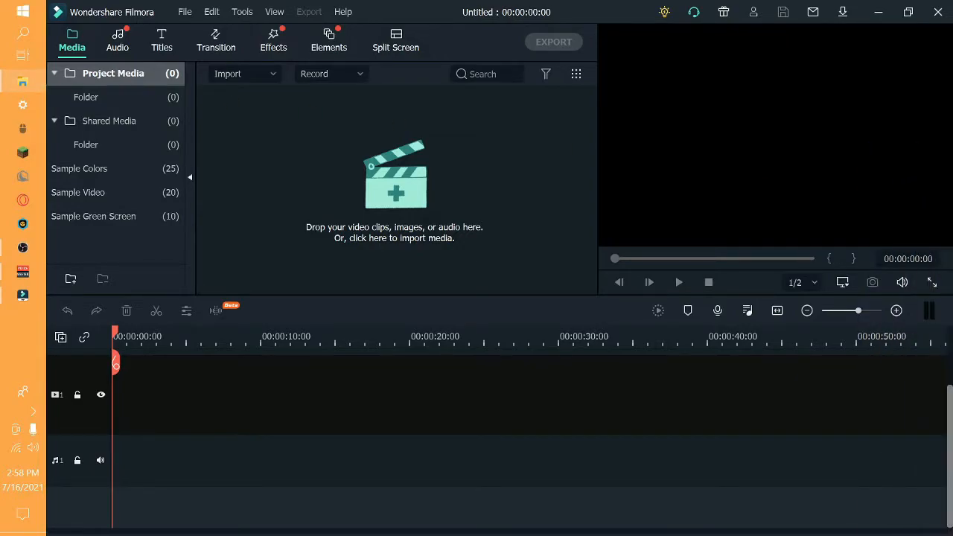
{"action": "left_click_drag", "start_coordinate": [874, 419], "coordinate": [479, 293]}
{"action": "left_click_drag", "start_coordinate": [952, 70], "coordinate": [605, 39]}
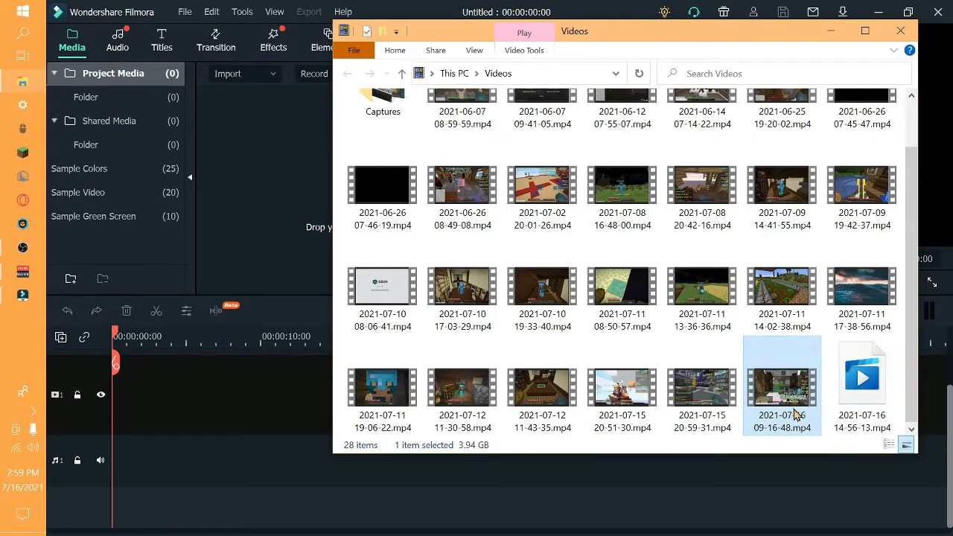
{"action": "mouse_move", "coordinate": [791, 410]}
{"action": "left_mouse_down"}
{"action": "mouse_move", "coordinate": [730, 414]}
{"action": "mouse_move", "coordinate": [193, 311]}
{"action": "mouse_move", "coordinate": [257, 190]}
{"action": "mouse_move", "coordinate": [833, 419]}
{"action": "mouse_move", "coordinate": [795, 408]}
{"action": "left_mouse_up"}
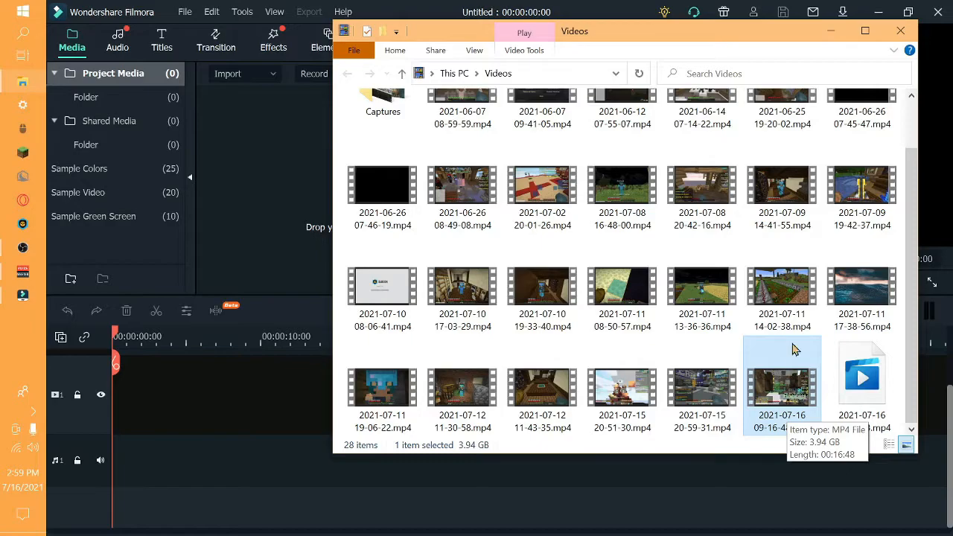
{"action": "left_click_drag", "start_coordinate": [638, 35], "coordinate": [951, 145]}
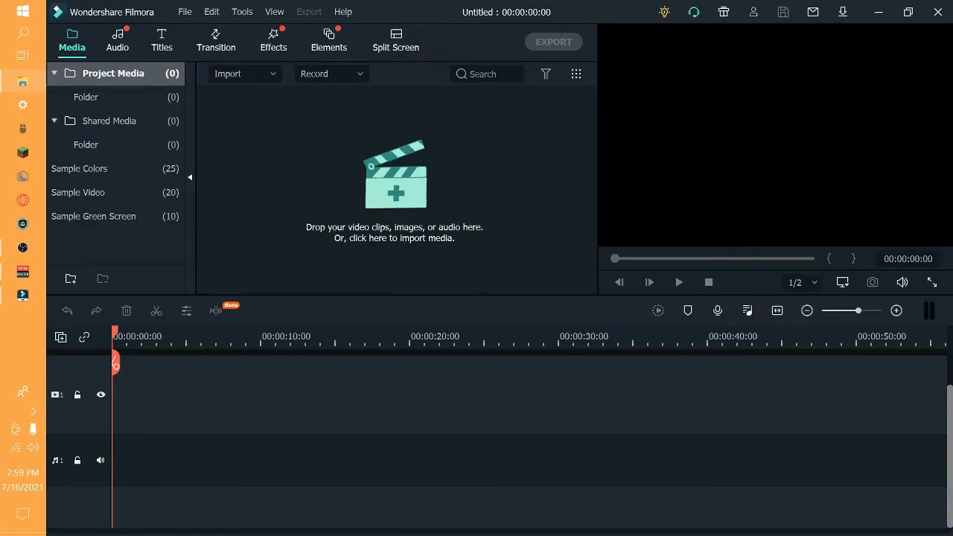
{"action": "left_click_drag", "start_coordinate": [511, 310], "coordinate": [414, 218]}
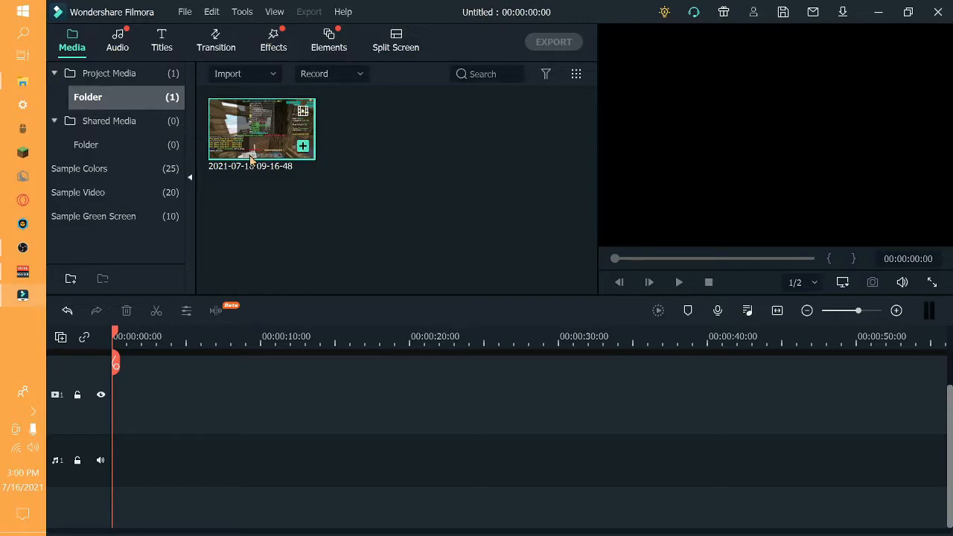
Step: Place the gameplay recording on video track 1, keeping the project settings at 1920 x 1080 25fps, and shift it to start at about 25 seconds
{"action": "left_click_drag", "start_coordinate": [257, 142], "coordinate": [126, 409]}
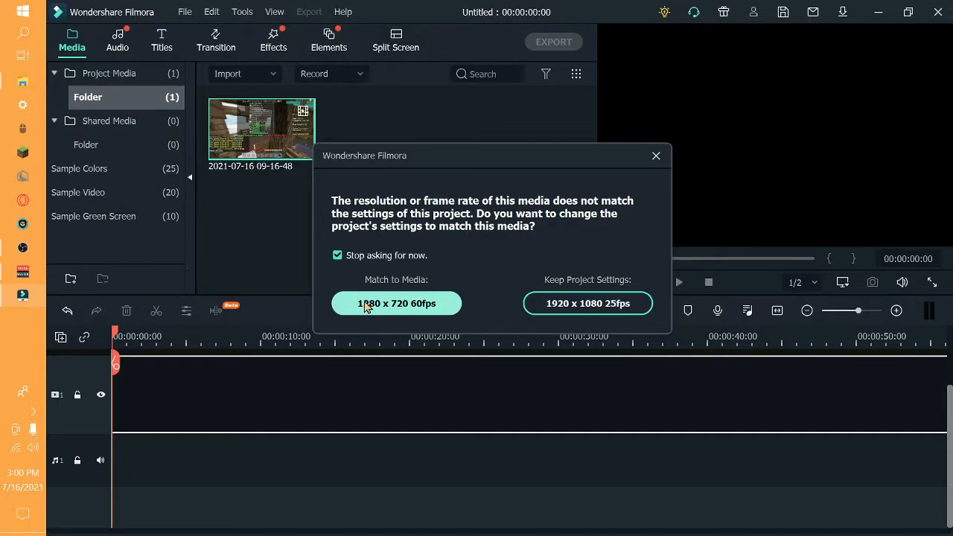
{"action": "left_click", "coordinate": [547, 304]}
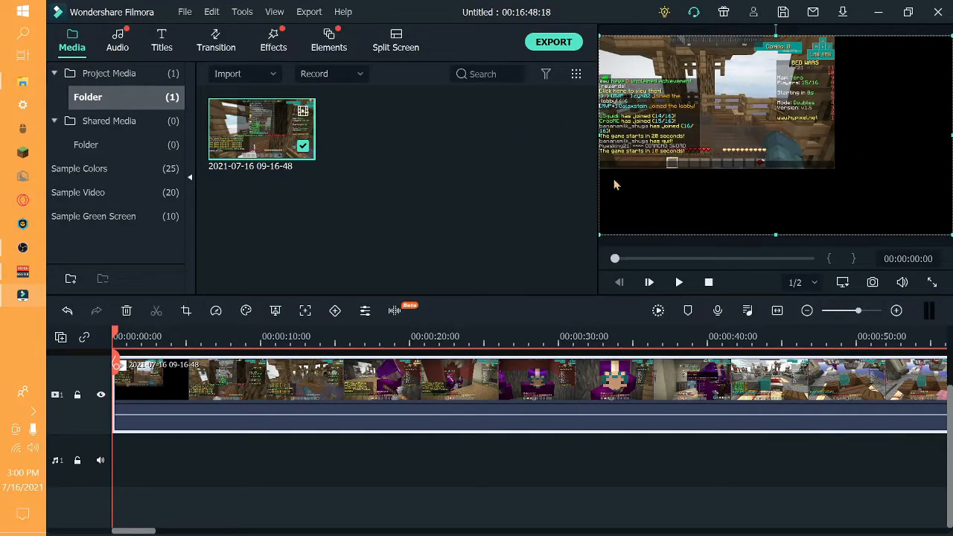
{"action": "left_click_drag", "start_coordinate": [123, 380], "coordinate": [6, 375]}
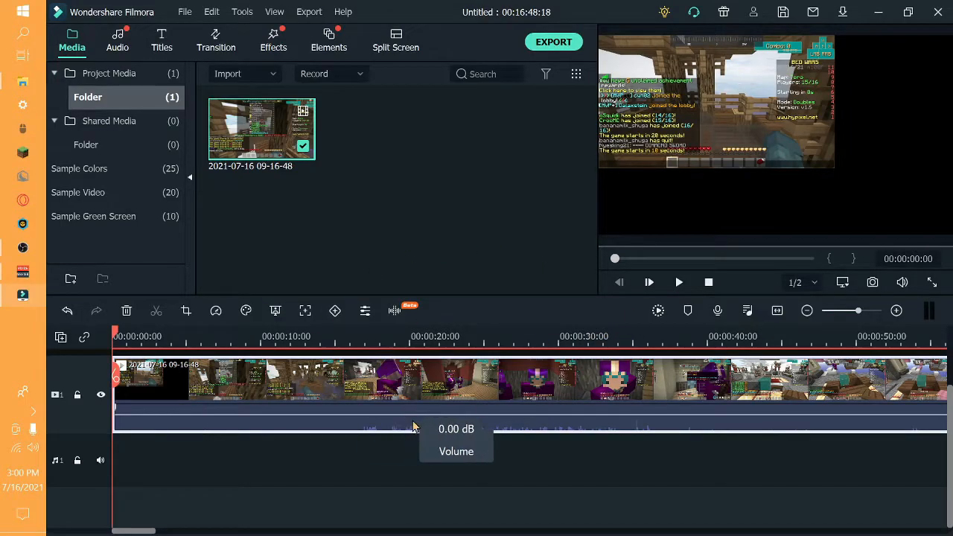
{"action": "left_click", "coordinate": [506, 489]}
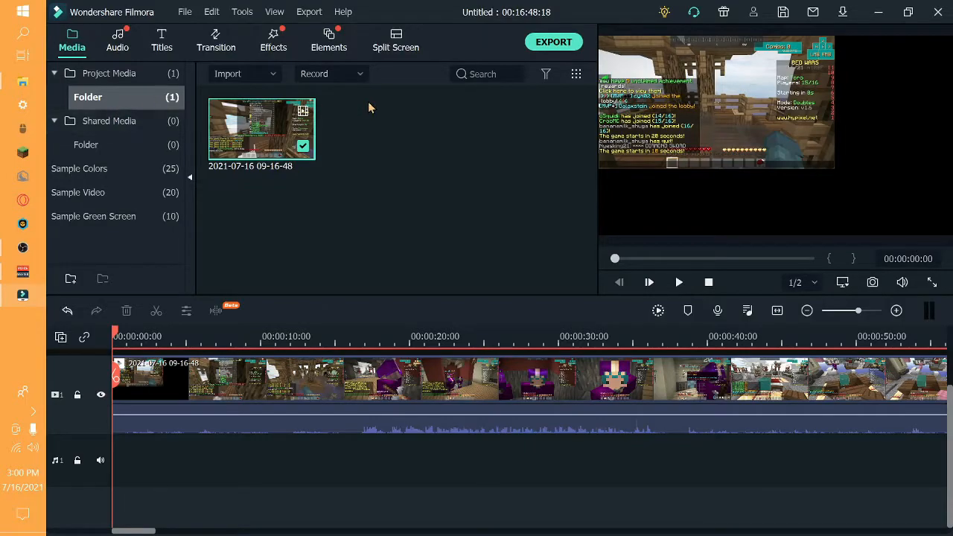
{"action": "scroll", "coordinate": [252, 408], "scroll_direction": "up", "scroll_amount": 2}
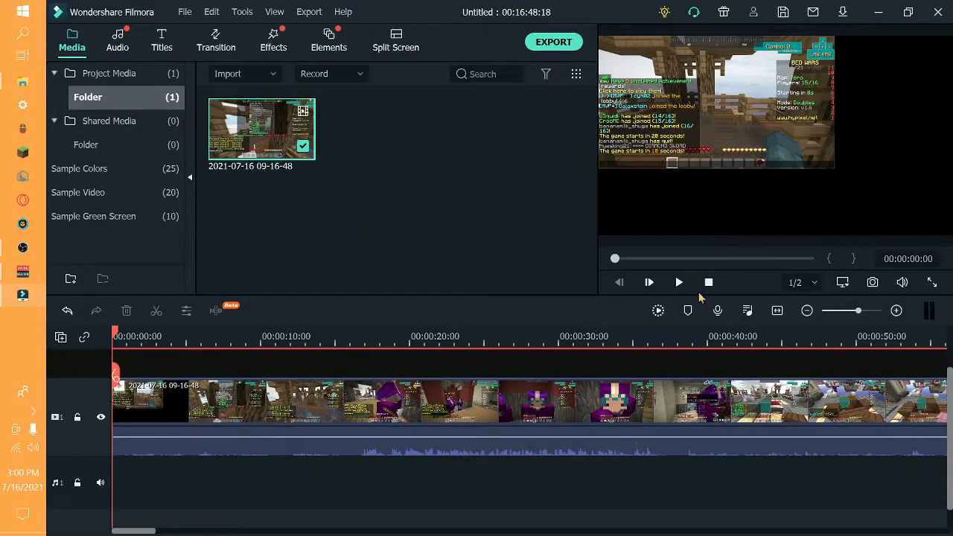
{"action": "left_click_drag", "start_coordinate": [526, 394], "coordinate": [781, 428]}
Step: Import OUTRO.mp4 from the desktop into the project media folder
{"action": "left_click", "coordinate": [908, 12]}
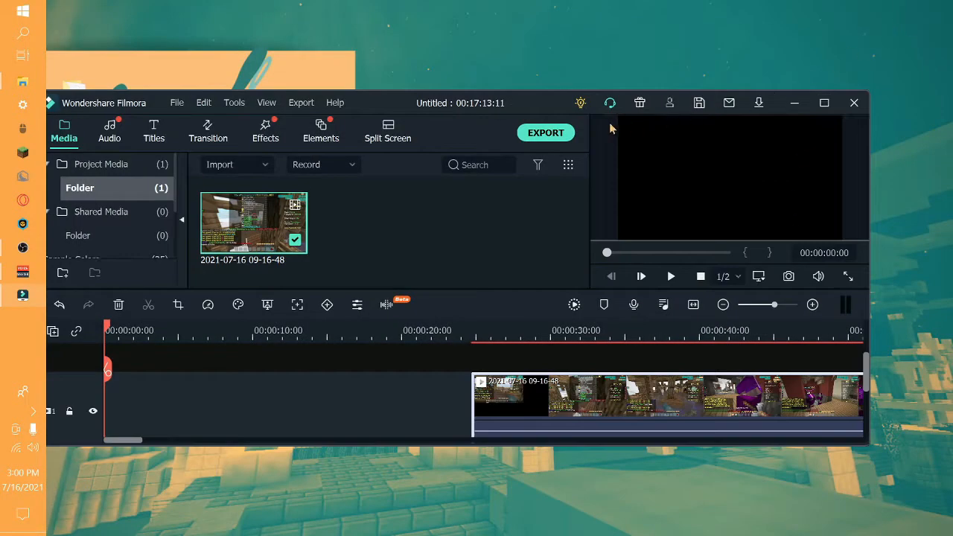
{"action": "left_click_drag", "start_coordinate": [520, 101], "coordinate": [562, 119]}
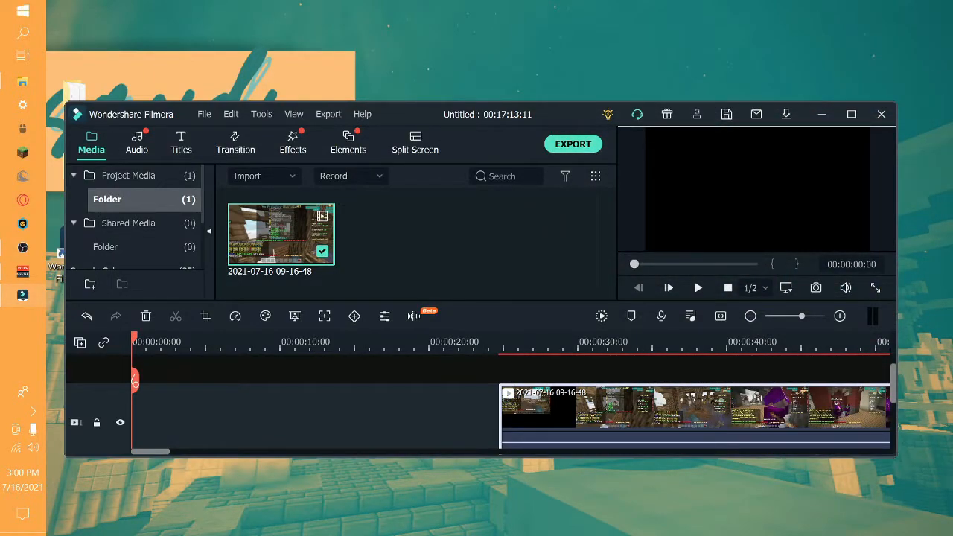
{"action": "left_click_drag", "start_coordinate": [923, 367], "coordinate": [395, 245]}
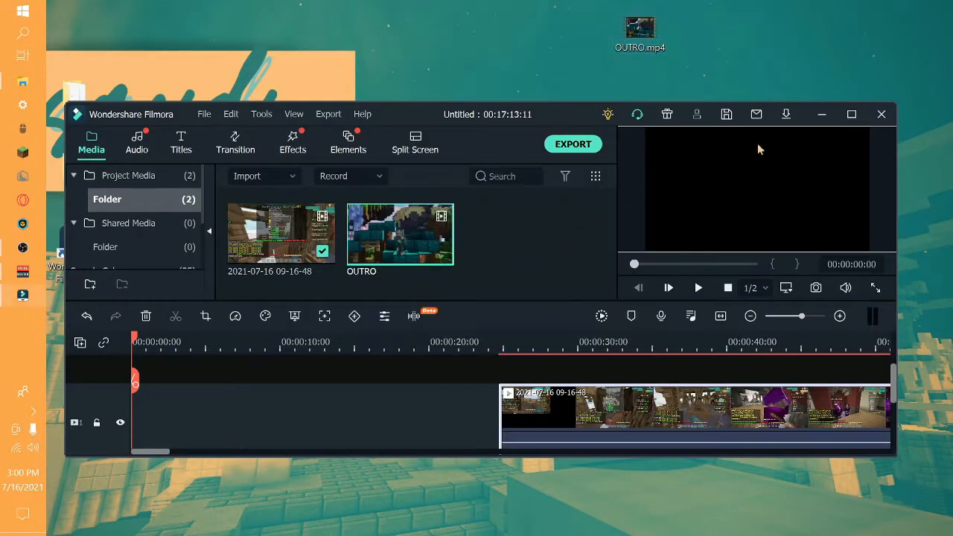
{"action": "left_click", "coordinate": [851, 115]}
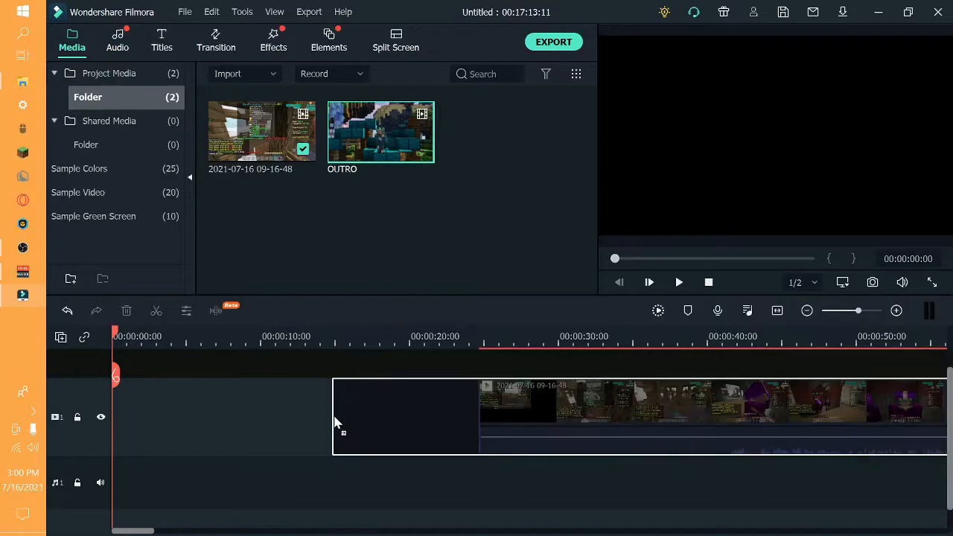
Step: Place the OUTRO clip at the start of video track 2 and move the gameplay clip to begin where it ends
{"action": "left_click_drag", "start_coordinate": [214, 332], "coordinate": [113, 366]}
{"action": "left_click_drag", "start_coordinate": [551, 487], "coordinate": [872, 485]}
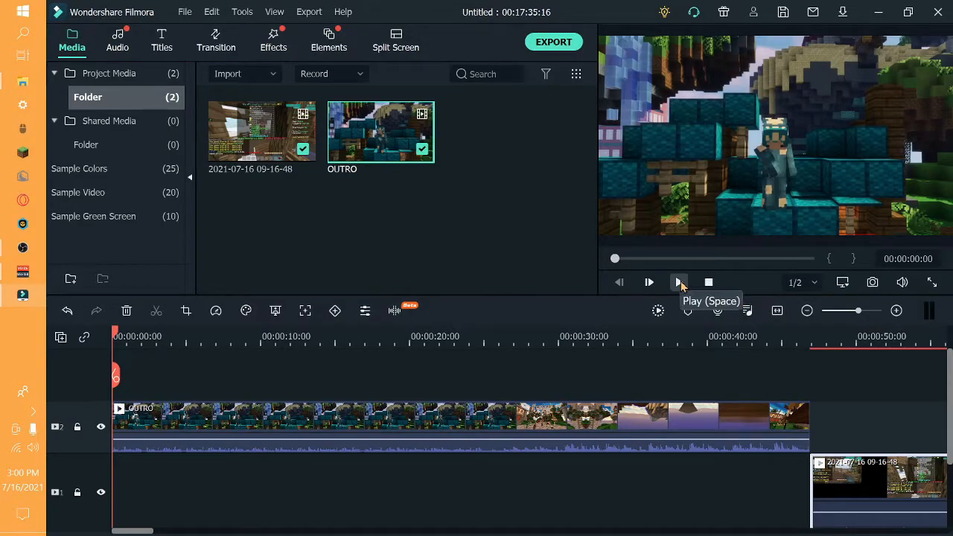
Step: Play and scrub through the OUTRO clip to find the point where it should be cut
{"action": "left_click", "coordinate": [679, 283]}
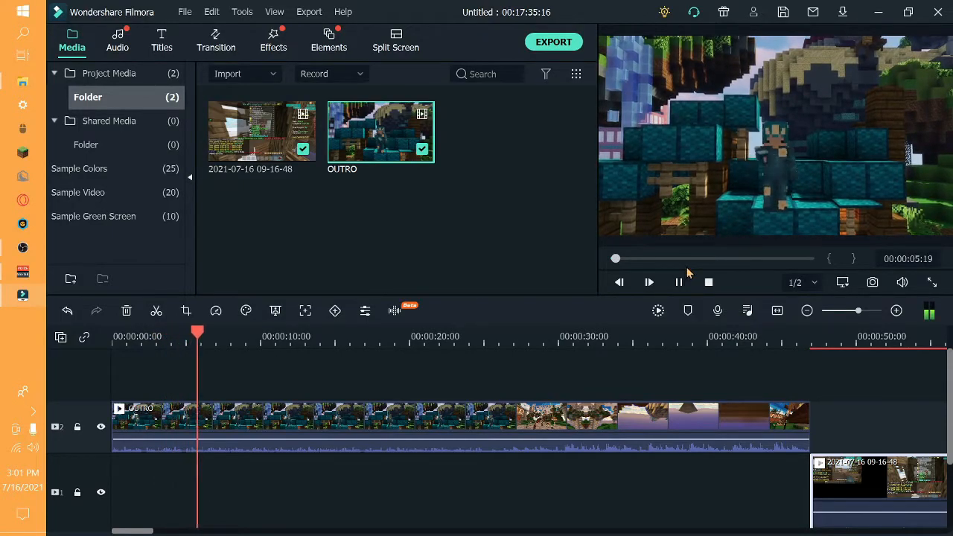
{"action": "left_click", "coordinate": [677, 282]}
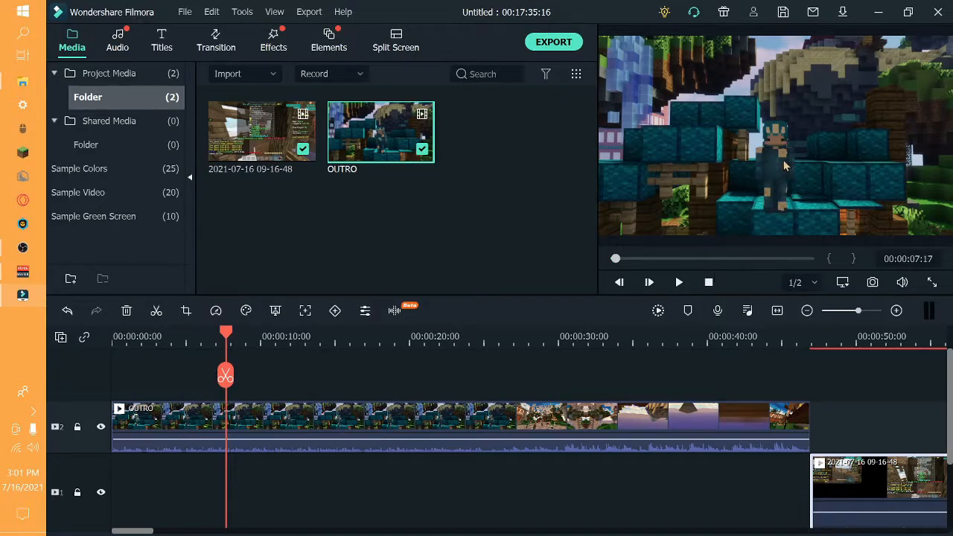
{"action": "left_click_drag", "start_coordinate": [619, 260], "coordinate": [622, 262]}
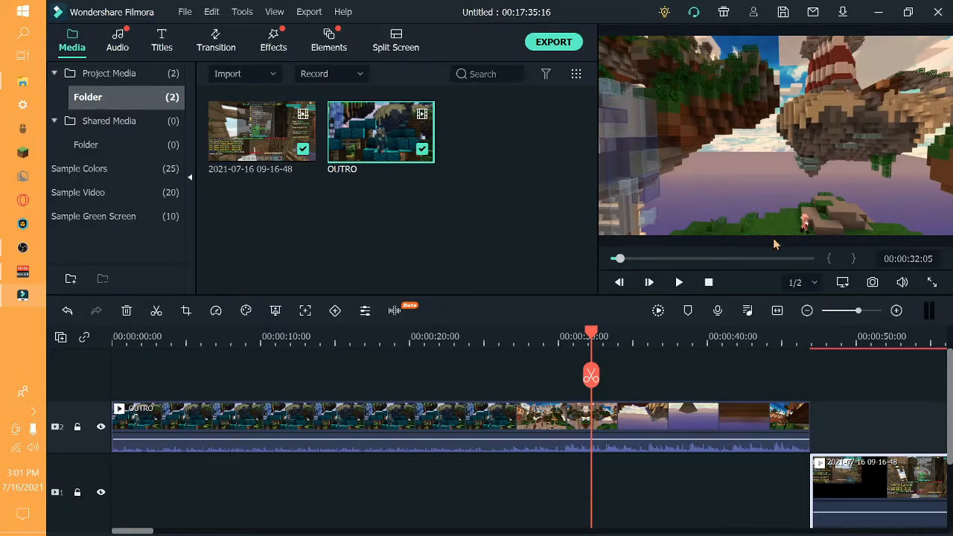
{"action": "left_click_drag", "start_coordinate": [591, 376], "coordinate": [503, 376]}
{"action": "left_click", "coordinate": [678, 282]}
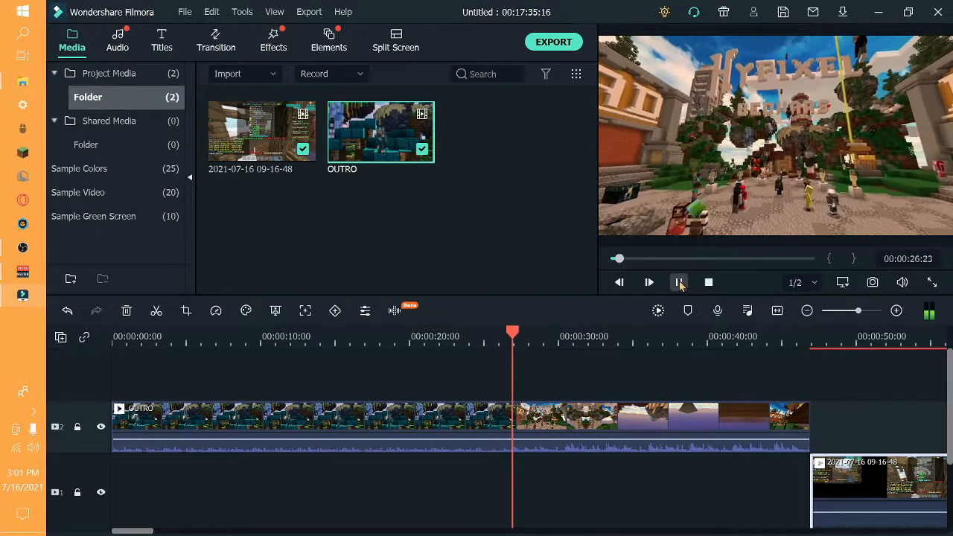
{"action": "left_click", "coordinate": [679, 282]}
{"action": "left_click", "coordinate": [678, 282]}
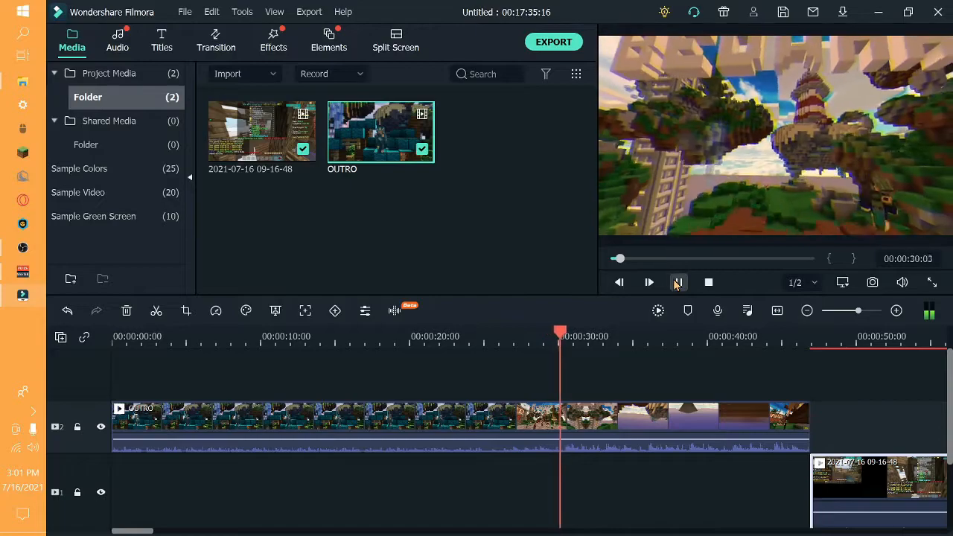
{"action": "left_click", "coordinate": [677, 283]}
Step: Split the OUTRO clip at 00:00:24:16
{"action": "left_click_drag", "start_coordinate": [566, 377], "coordinate": [482, 390]}
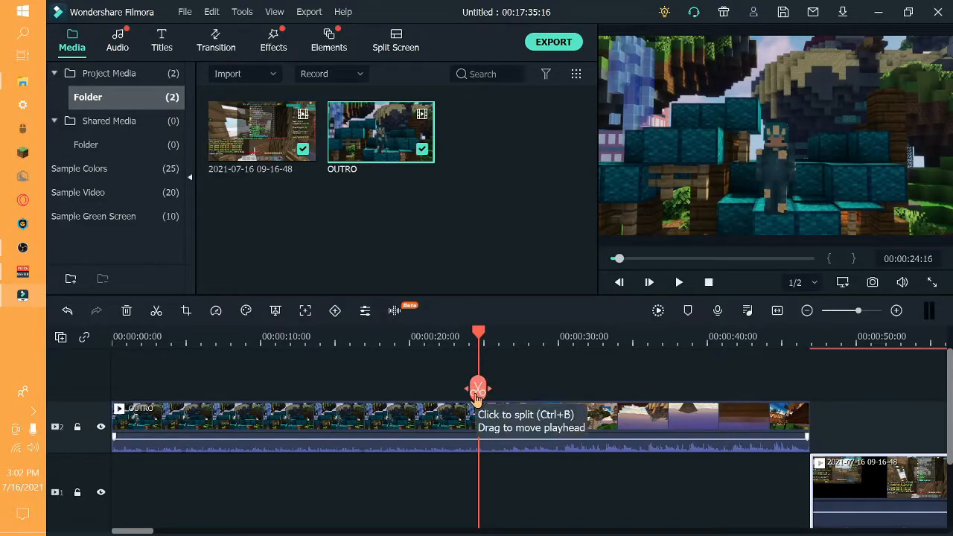
{"action": "left_click", "coordinate": [477, 398]}
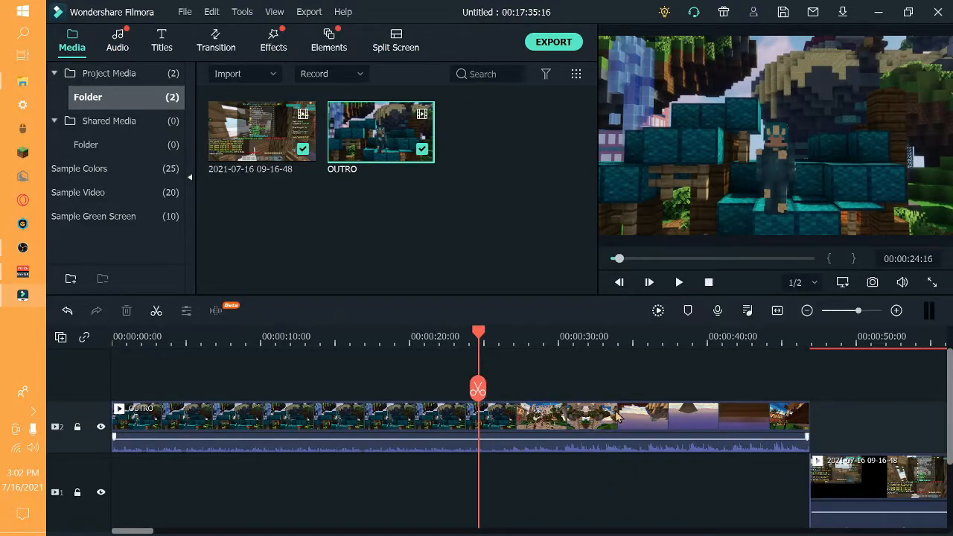
{"action": "left_click", "coordinate": [569, 422]}
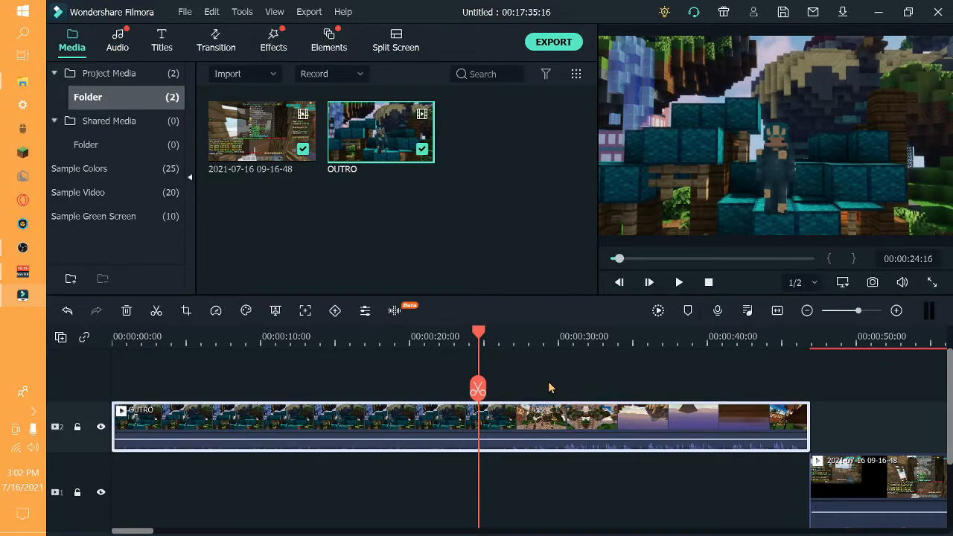
{"action": "left_click", "coordinate": [477, 389]}
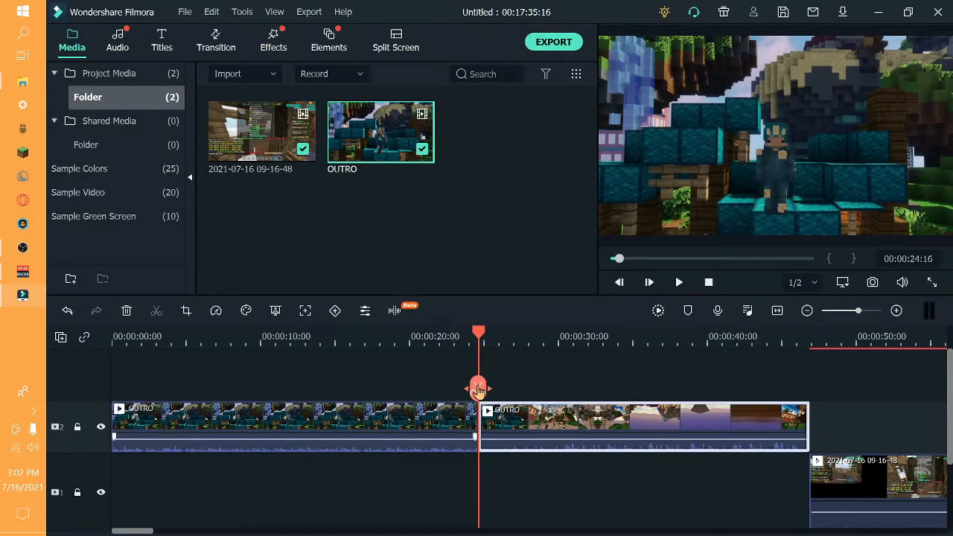
Step: Delete the second part of the split OUTRO clip
{"action": "mouse_move", "coordinate": [537, 423]}
{"action": "left_mouse_down"}
{"action": "mouse_move", "coordinate": [579, 410]}
{"action": "mouse_move", "coordinate": [549, 425]}
{"action": "left_mouse_up"}
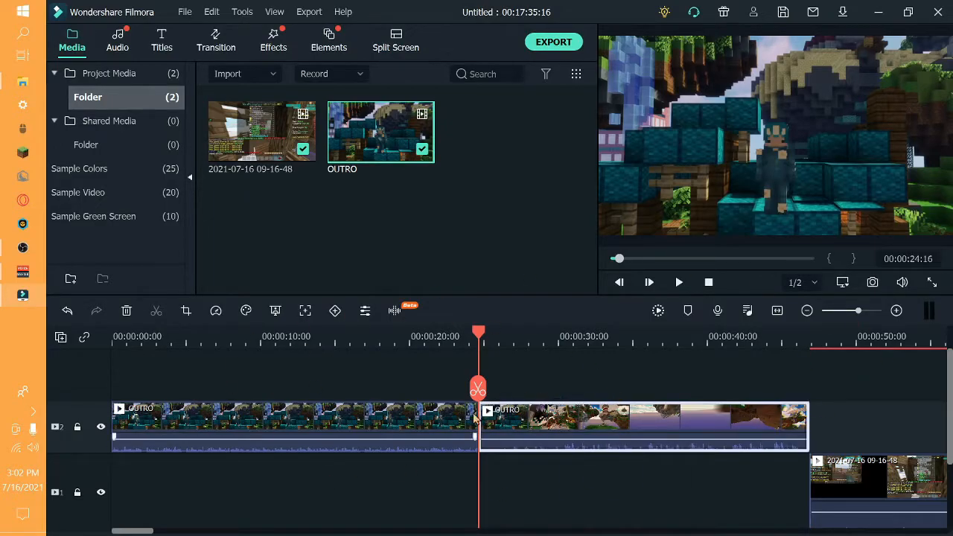
{"action": "right_click", "coordinate": [587, 422]}
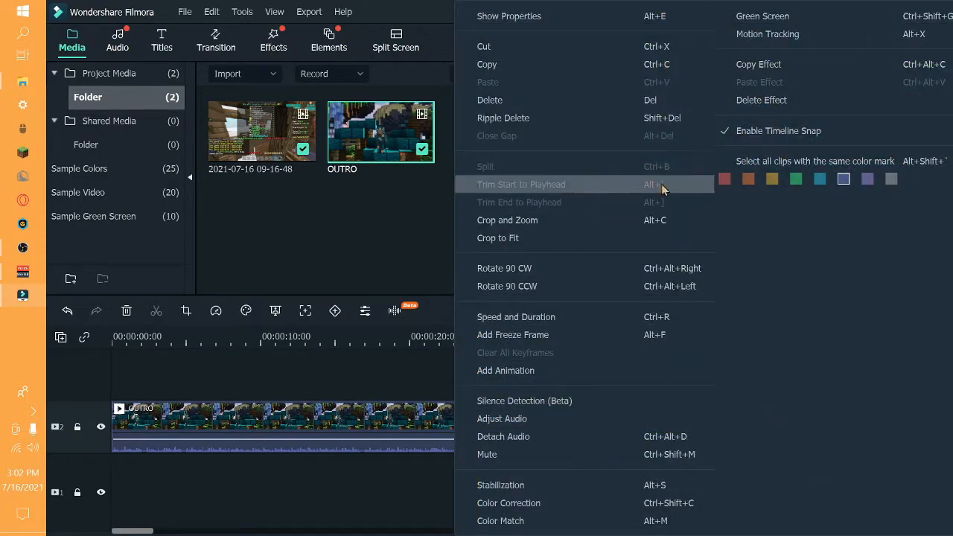
{"action": "left_click", "coordinate": [514, 101]}
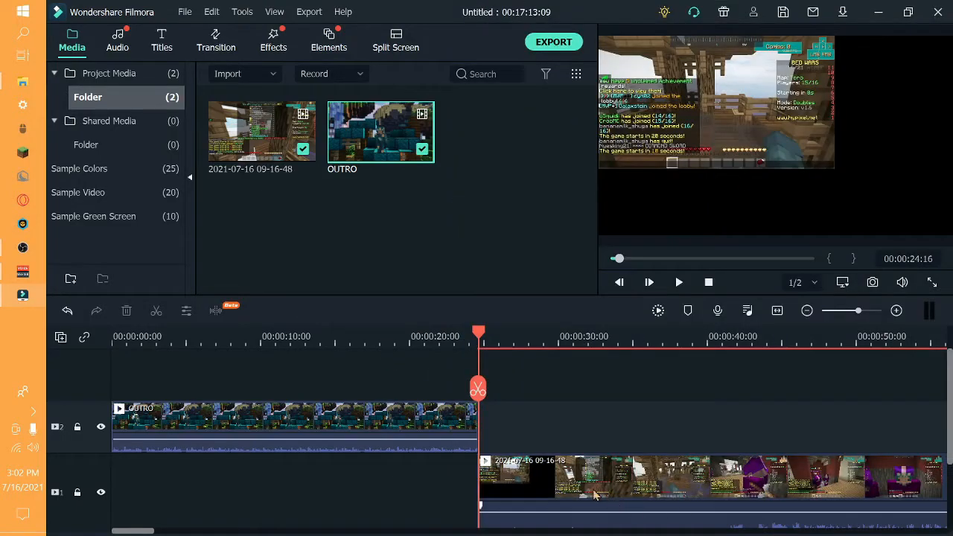
Step: Play the opening seconds of the OUTRO clip from the start of the timeline
{"action": "left_click_drag", "start_coordinate": [478, 387], "coordinate": [15, 450]}
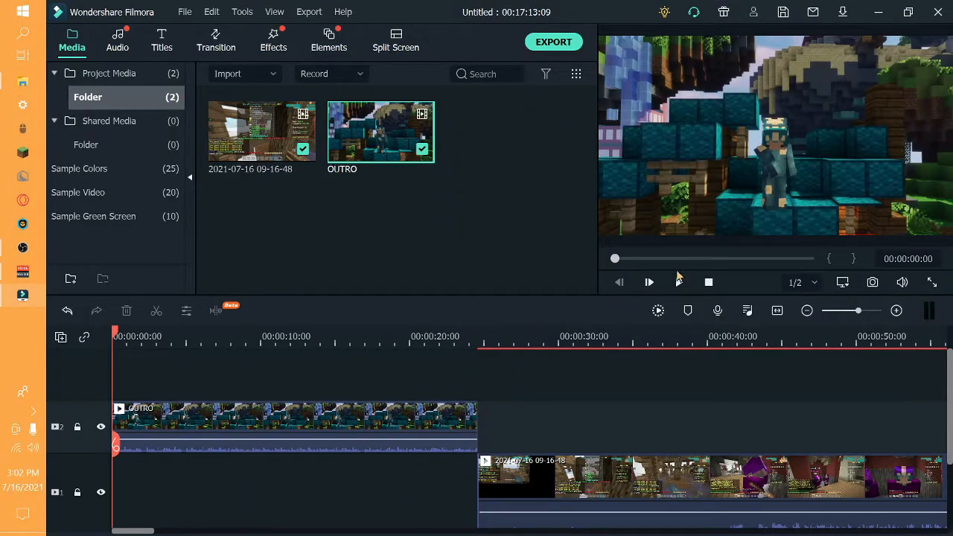
{"action": "left_click", "coordinate": [678, 281]}
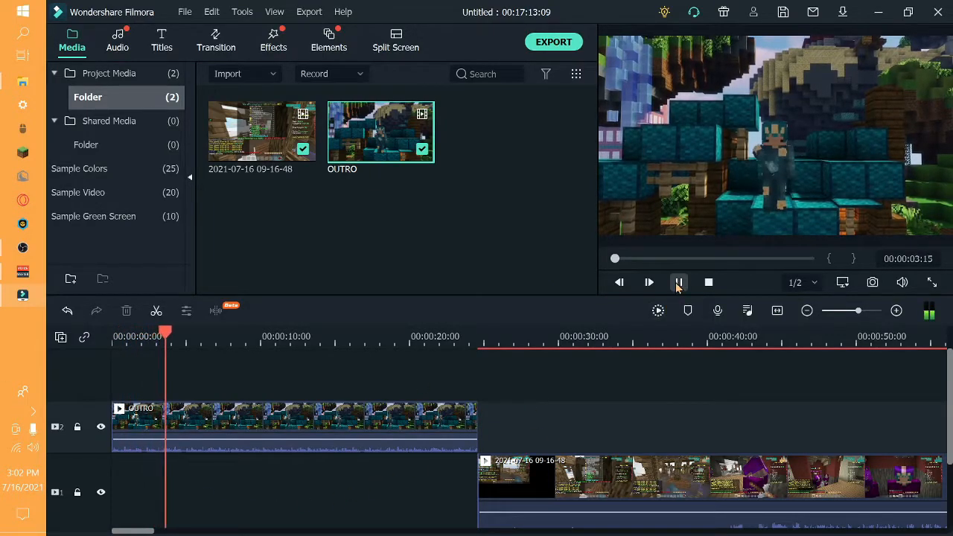
{"action": "left_click", "coordinate": [677, 283]}
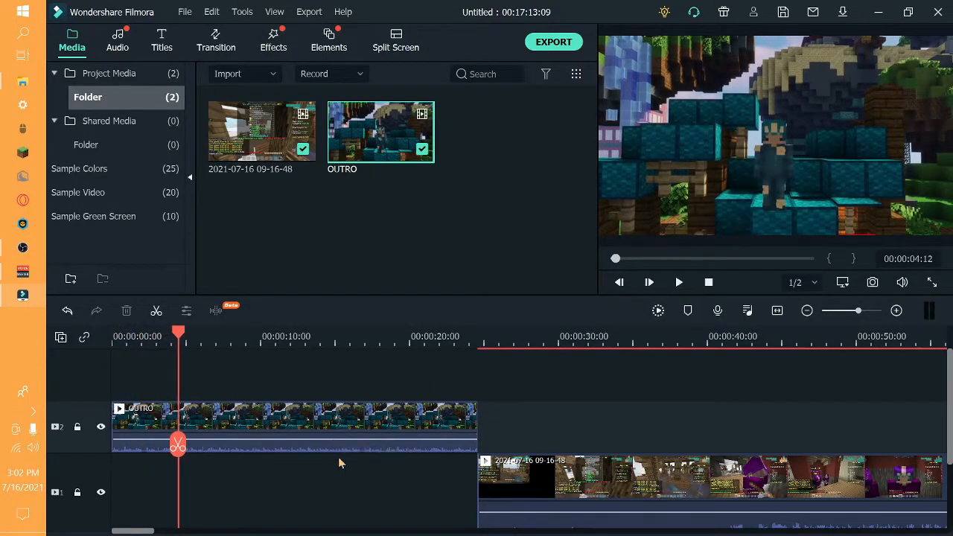
Step: Try to adjust the OUTRO clip's audio volume and undo the change
{"action": "left_click_drag", "start_coordinate": [340, 440], "coordinate": [337, 442]}
{"action": "key", "text": "ctrl+z"}
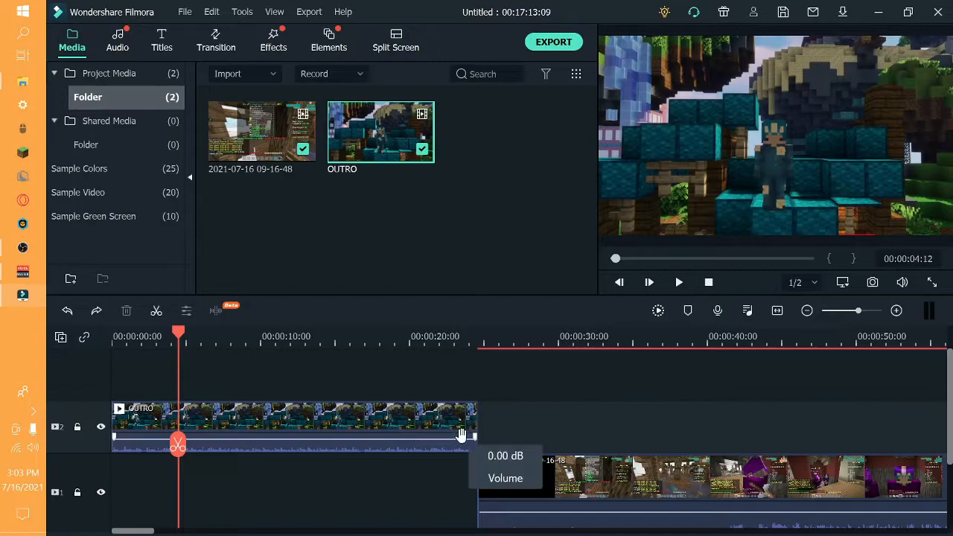
Step: Return the playhead to the start of the timeline
{"action": "left_click_drag", "start_coordinate": [178, 441], "coordinate": [48, 420]}
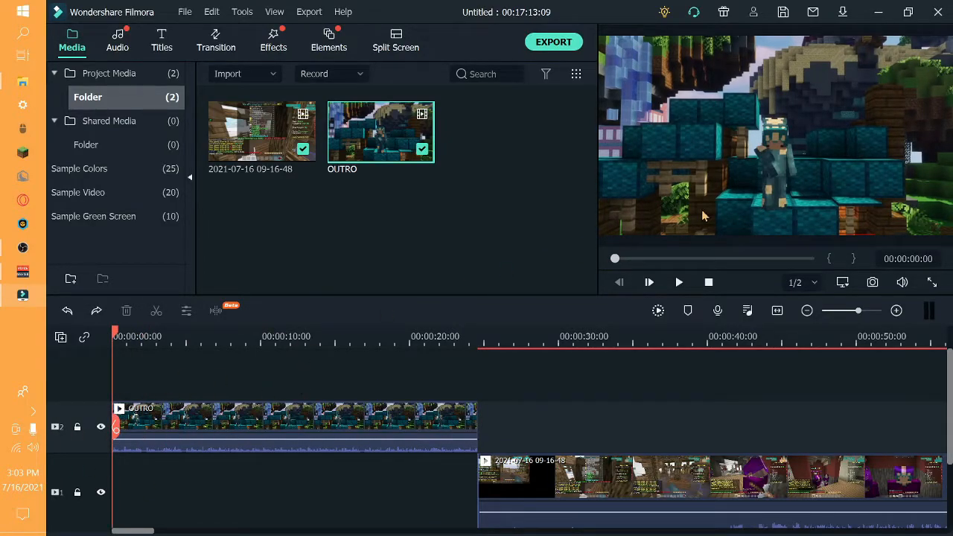
{"action": "scroll", "coordinate": [492, 366], "scroll_direction": "down", "scroll_amount": 1}
{"action": "scroll", "coordinate": [445, 381], "scroll_direction": "up", "scroll_amount": 1}
{"action": "scroll", "coordinate": [464, 398], "scroll_direction": "down", "scroll_amount": 2}
{"action": "scroll", "coordinate": [463, 398], "scroll_direction": "up", "scroll_amount": 2}
{"action": "left_click_drag", "start_coordinate": [116, 430], "coordinate": [114, 479]}
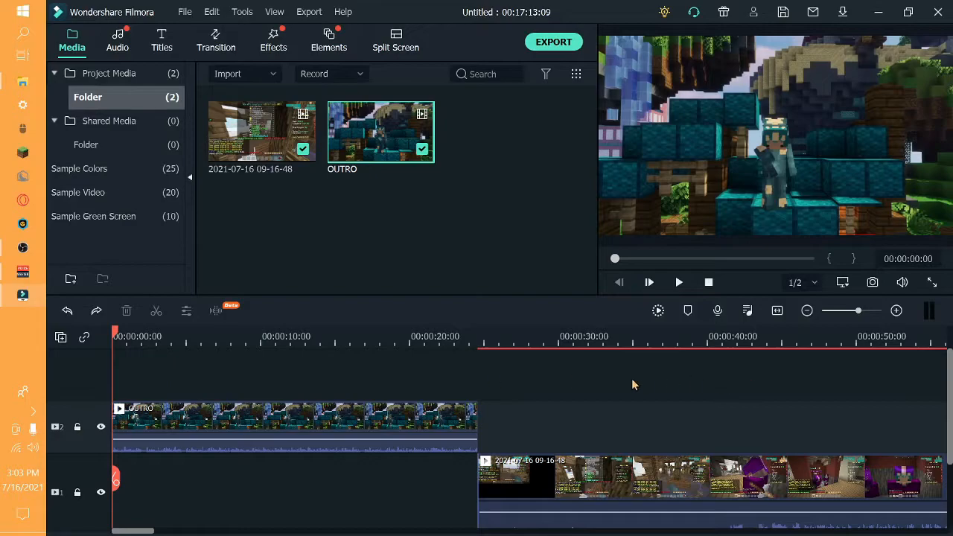
{"action": "scroll", "coordinate": [308, 412], "scroll_direction": "down", "scroll_amount": 2}
{"action": "scroll", "coordinate": [334, 425], "scroll_direction": "up", "scroll_amount": 2}
{"action": "scroll", "coordinate": [335, 425], "scroll_direction": "down", "scroll_amount": 2}
{"action": "scroll", "coordinate": [334, 425], "scroll_direction": "up", "scroll_amount": 2}
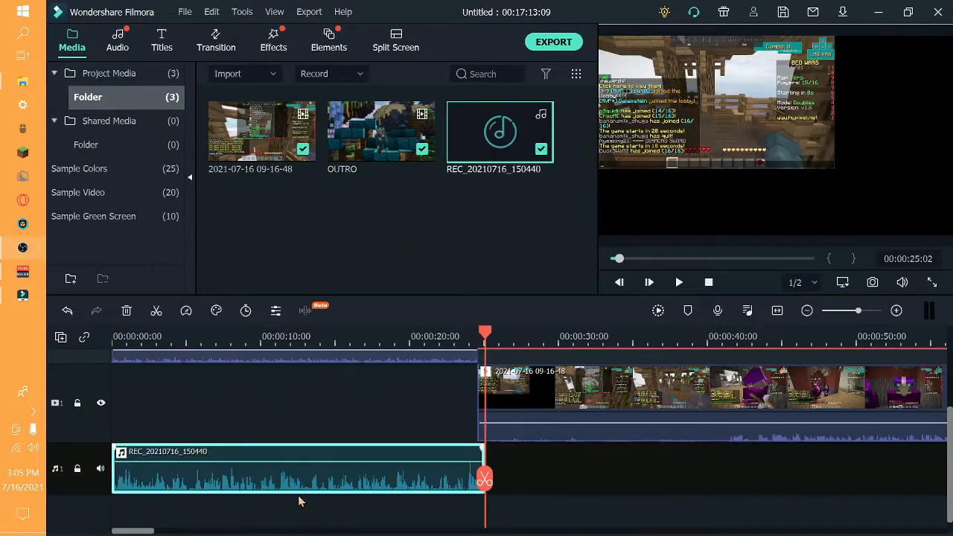
Step: Return the playhead to the start and delete the REC_20210716_150440 recording from audio track 1
{"action": "left_click_drag", "start_coordinate": [483, 478], "coordinate": [36, 477]}
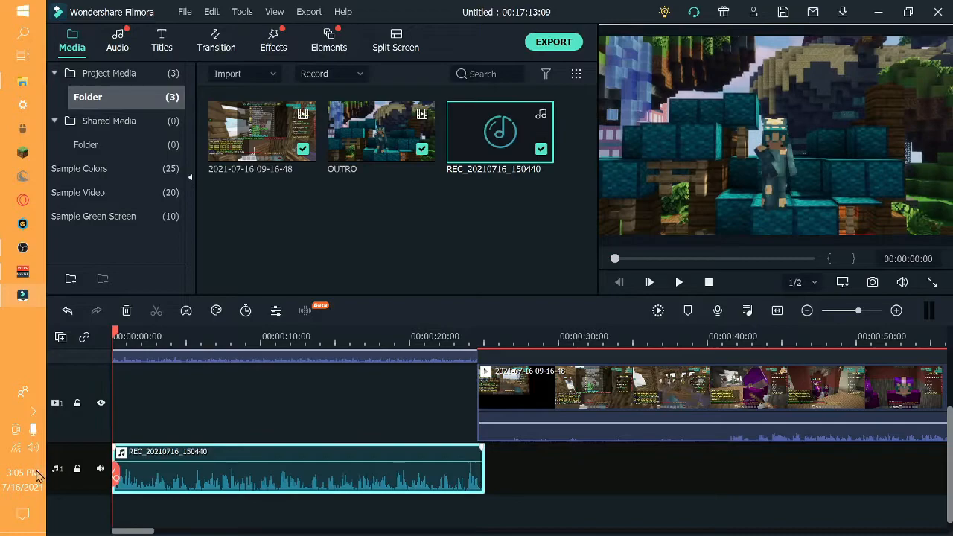
{"action": "right_click", "coordinate": [252, 461]}
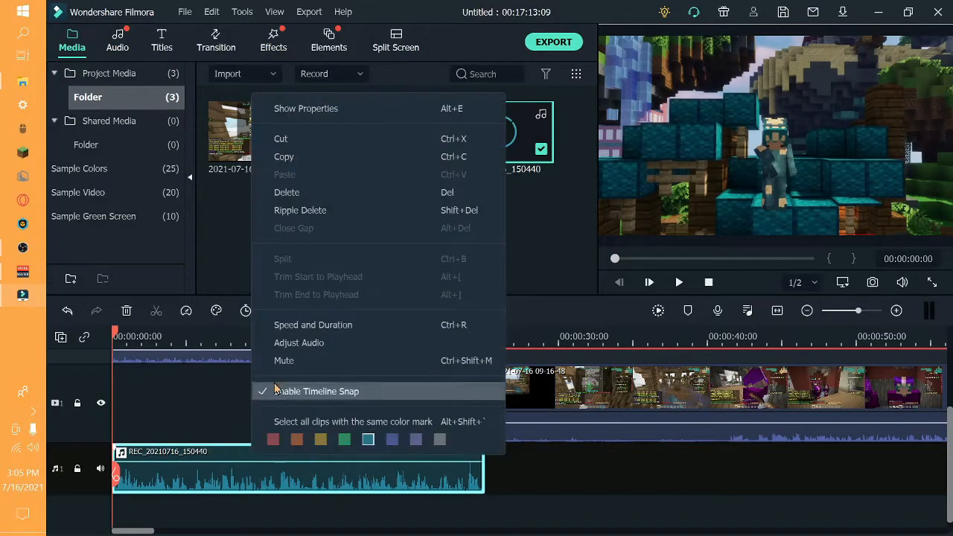
{"action": "left_click", "coordinate": [302, 195]}
{"action": "scroll", "coordinate": [408, 438], "scroll_direction": "up", "scroll_amount": 2}
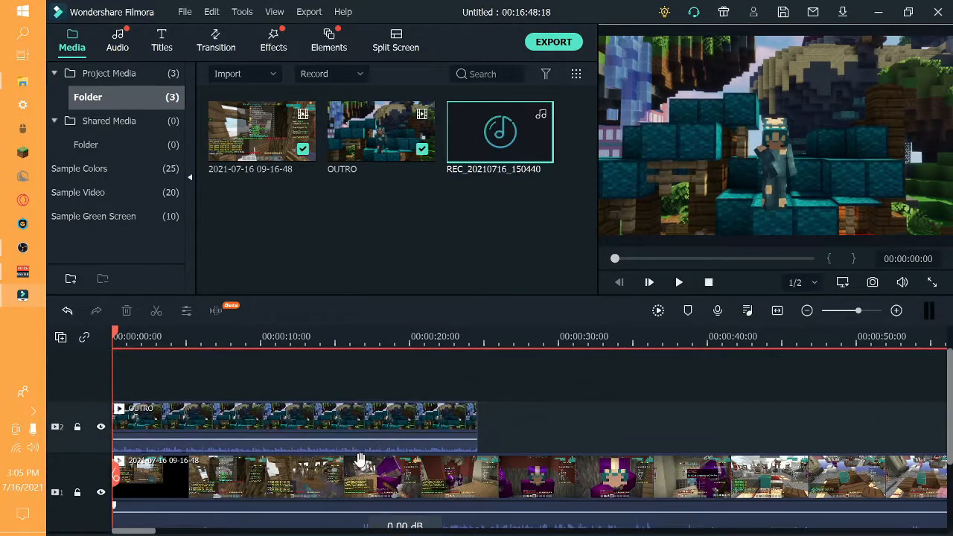
{"action": "left_click_drag", "start_coordinate": [266, 477], "coordinate": [135, 465]}
{"action": "scroll", "coordinate": [162, 378], "scroll_direction": "down", "scroll_amount": 2}
{"action": "scroll", "coordinate": [179, 412], "scroll_direction": "up", "scroll_amount": 2}
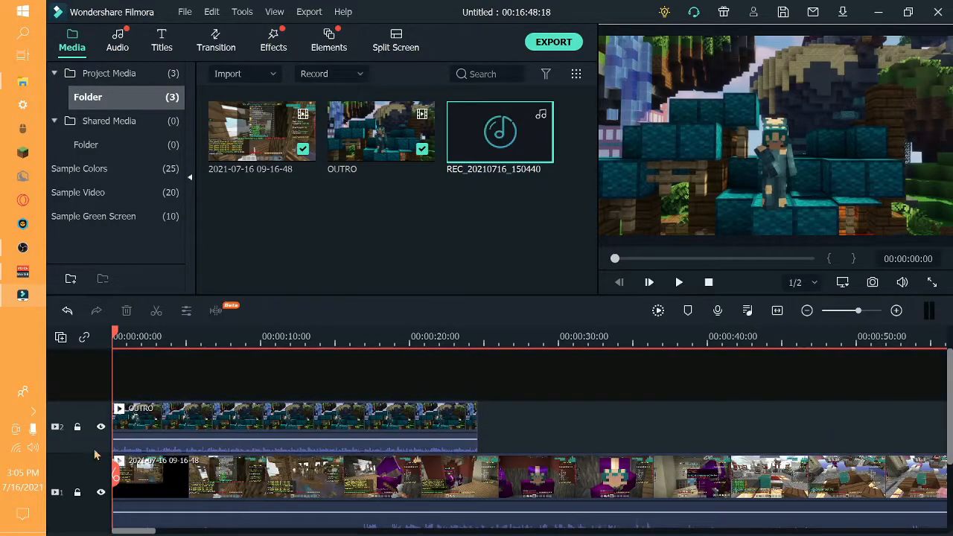
{"action": "scroll", "coordinate": [73, 441], "scroll_direction": "down", "scroll_amount": 2}
{"action": "scroll", "coordinate": [73, 445], "scroll_direction": "up", "scroll_amount": 2}
{"action": "scroll", "coordinate": [77, 457], "scroll_direction": "down", "scroll_amount": 2}
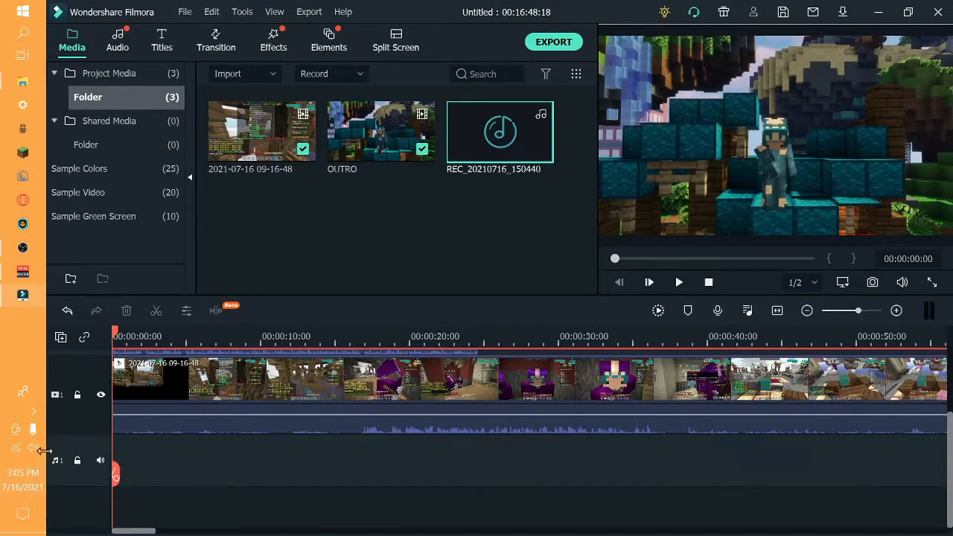
{"action": "scroll", "coordinate": [57, 461], "scroll_direction": "up", "scroll_amount": 2}
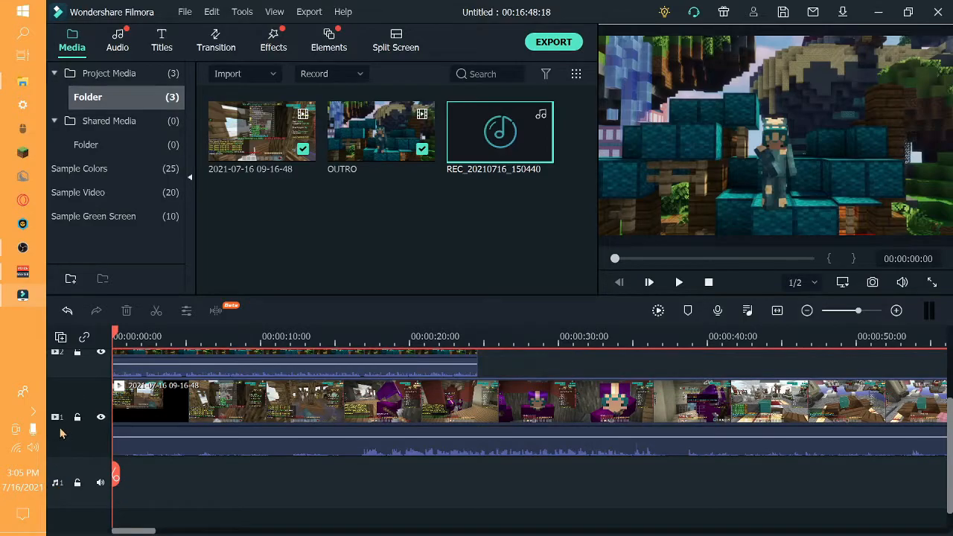
{"action": "scroll", "coordinate": [59, 429], "scroll_direction": "up", "scroll_amount": 2}
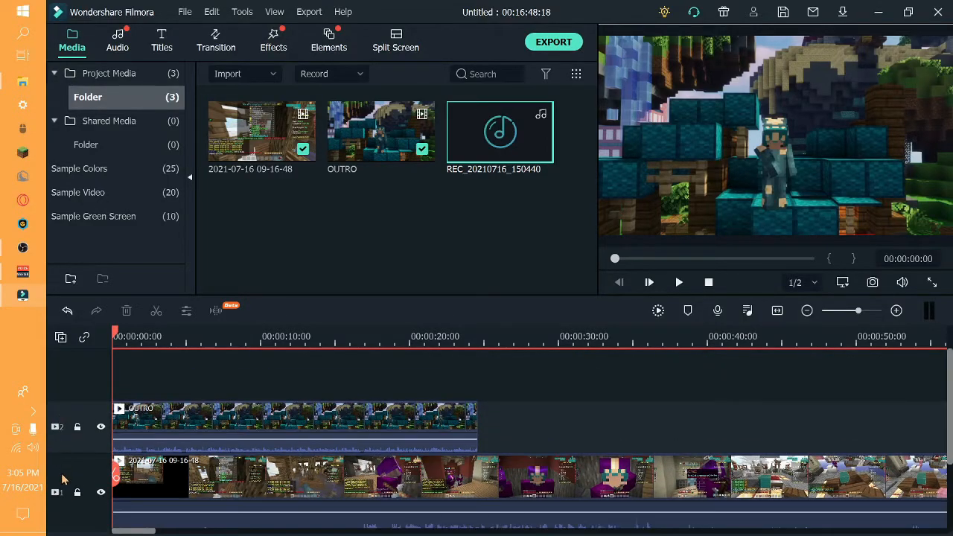
Step: Move the gameplay clip on video track 1 to begin where the OUTRO clip ends
{"action": "left_click", "coordinate": [218, 420]}
{"action": "left_click_drag", "start_coordinate": [401, 482], "coordinate": [757, 486]}
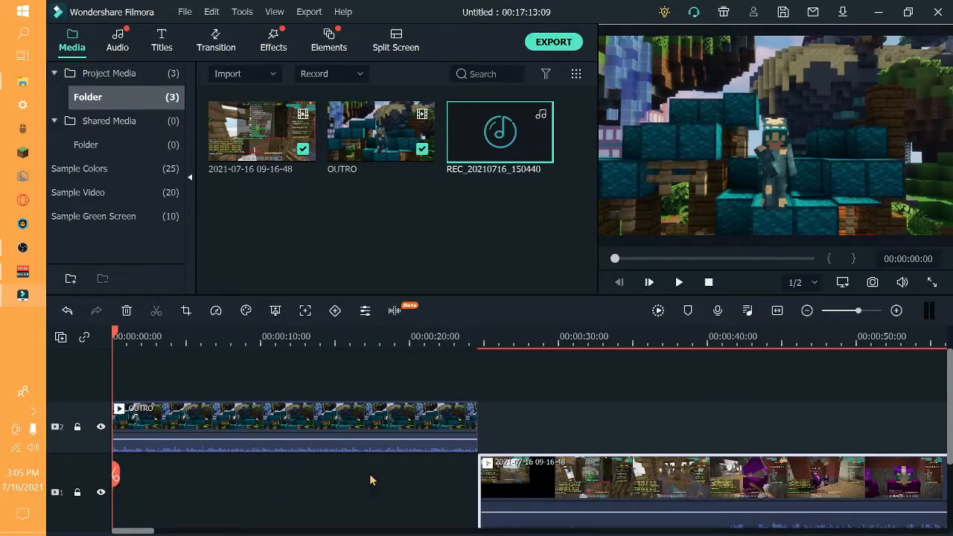
{"action": "left_click", "coordinate": [355, 421]}
{"action": "scroll", "coordinate": [223, 409], "scroll_direction": "down", "scroll_amount": 4}
{"action": "scroll", "coordinate": [212, 390], "scroll_direction": "up", "scroll_amount": 2}
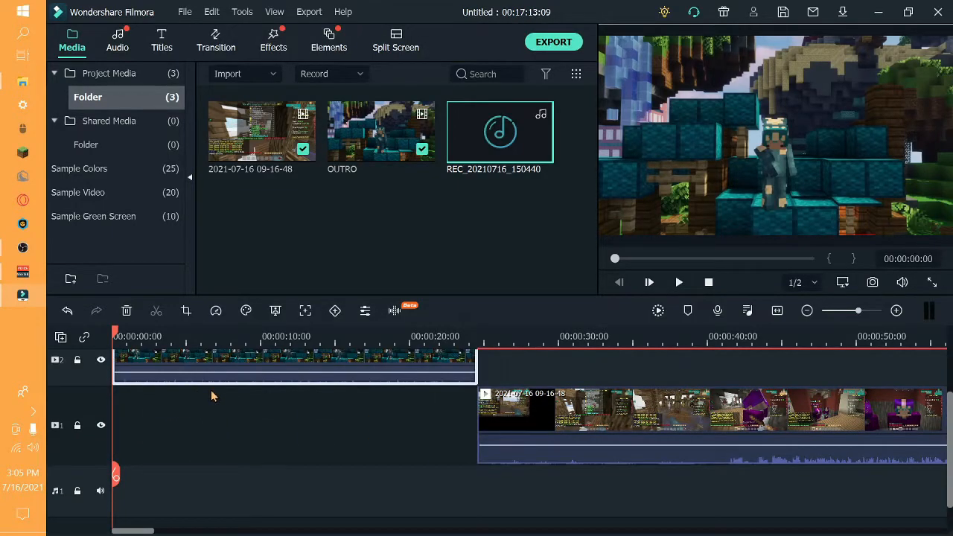
{"action": "left_click_drag", "start_coordinate": [198, 379], "coordinate": [207, 421]}
{"action": "left_click_drag", "start_coordinate": [574, 466], "coordinate": [580, 501]}
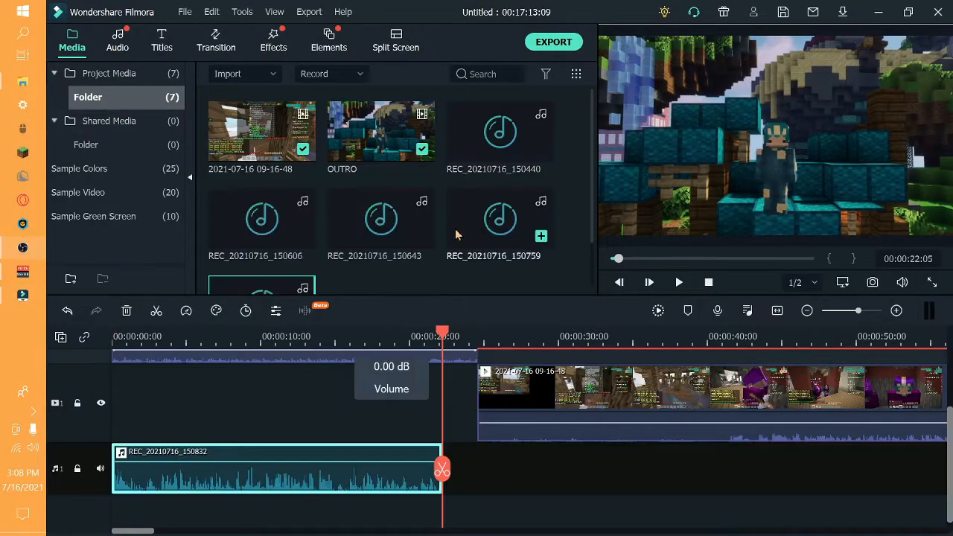
Step: Split the OUTRO clip at 00:00:22:05, where the REC_20210716_150832 recording ends
{"action": "scroll", "coordinate": [460, 437], "scroll_direction": "up", "scroll_amount": 2}
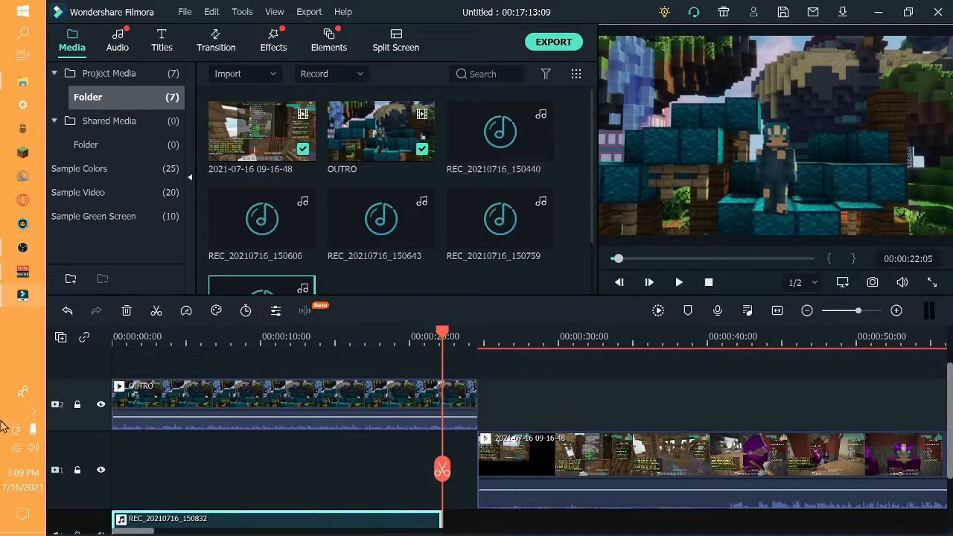
{"action": "left_click", "coordinate": [338, 447]}
{"action": "scroll", "coordinate": [387, 446], "scroll_direction": "down", "scroll_amount": 2}
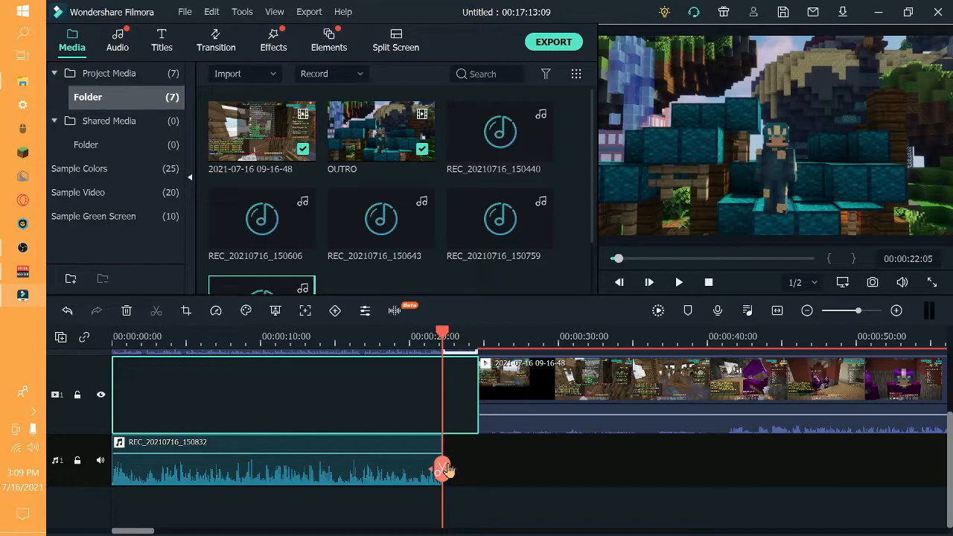
{"action": "scroll", "coordinate": [444, 469], "scroll_direction": "up", "scroll_amount": 2}
Step: Delete the short leftover part of the OUTRO clip after the split at 00:00:22:05
{"action": "left_click", "coordinate": [456, 400]}
{"action": "right_click", "coordinate": [455, 401]}
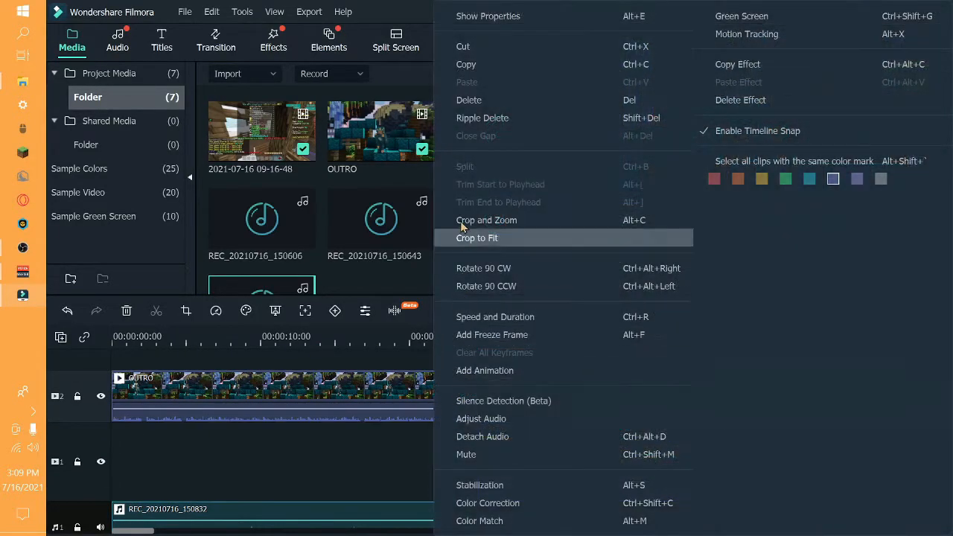
{"action": "left_click", "coordinate": [395, 446]}
{"action": "scroll", "coordinate": [443, 468], "scroll_direction": "down", "scroll_amount": 1}
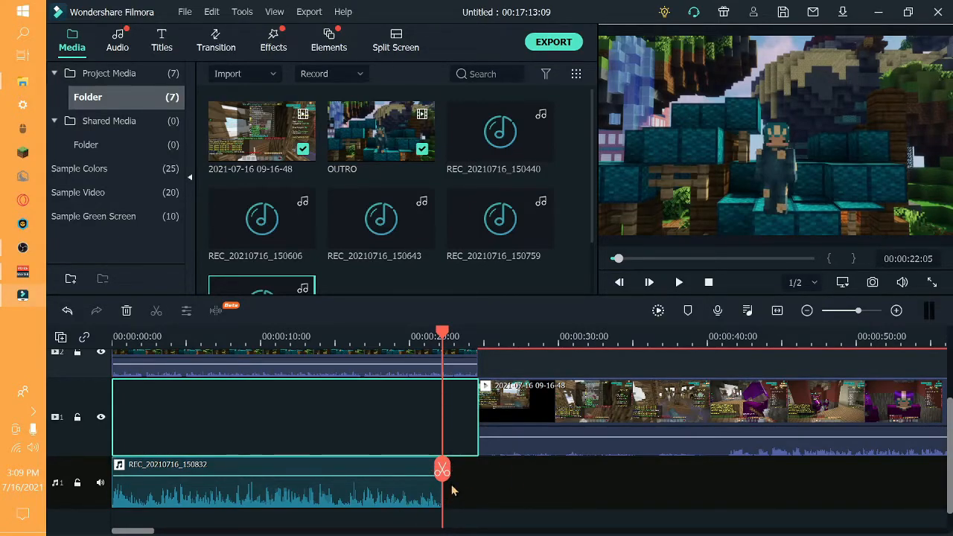
{"action": "scroll", "coordinate": [452, 410], "scroll_direction": "up", "scroll_amount": 2}
{"action": "left_click", "coordinate": [464, 421]}
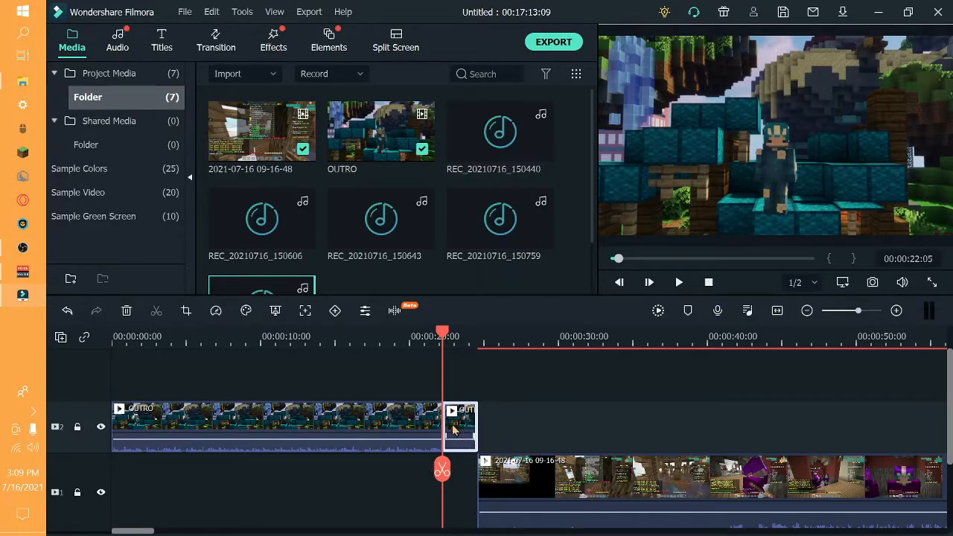
{"action": "left_click", "coordinate": [410, 418]}
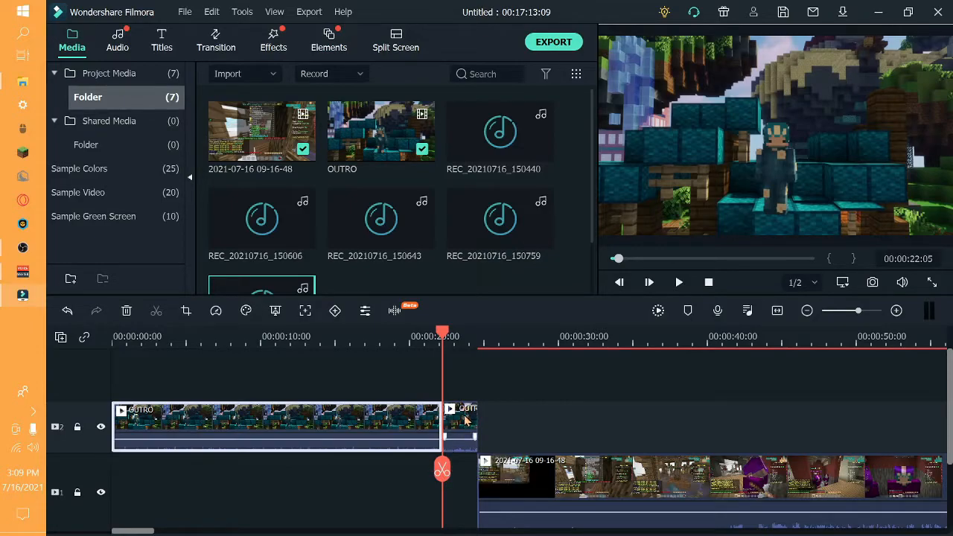
{"action": "right_click", "coordinate": [464, 421]}
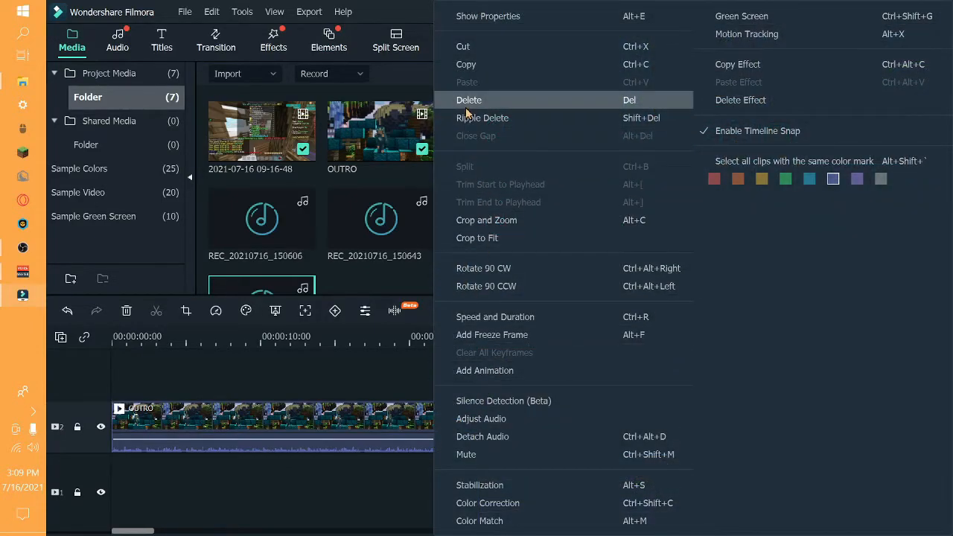
{"action": "left_click", "coordinate": [466, 101]}
Step: Play the timeline from the start to review the OUTRO clip with its recording and the change to gameplay
{"action": "scroll", "coordinate": [503, 489], "scroll_direction": "down", "scroll_amount": 3}
{"action": "scroll", "coordinate": [504, 489], "scroll_direction": "up", "scroll_amount": 1}
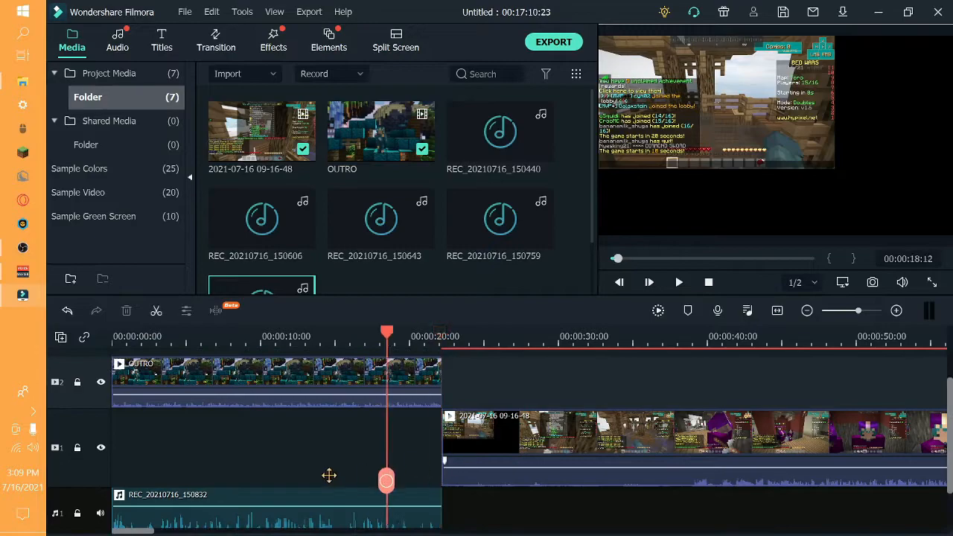
{"action": "key", "text": "Home"}
{"action": "scroll", "coordinate": [395, 494], "scroll_direction": "down", "scroll_amount": 3}
{"action": "scroll", "coordinate": [399, 493], "scroll_direction": "up", "scroll_amount": 4}
{"action": "scroll", "coordinate": [393, 493], "scroll_direction": "down", "scroll_amount": 3}
{"action": "scroll", "coordinate": [412, 484], "scroll_direction": "up", "scroll_amount": 3}
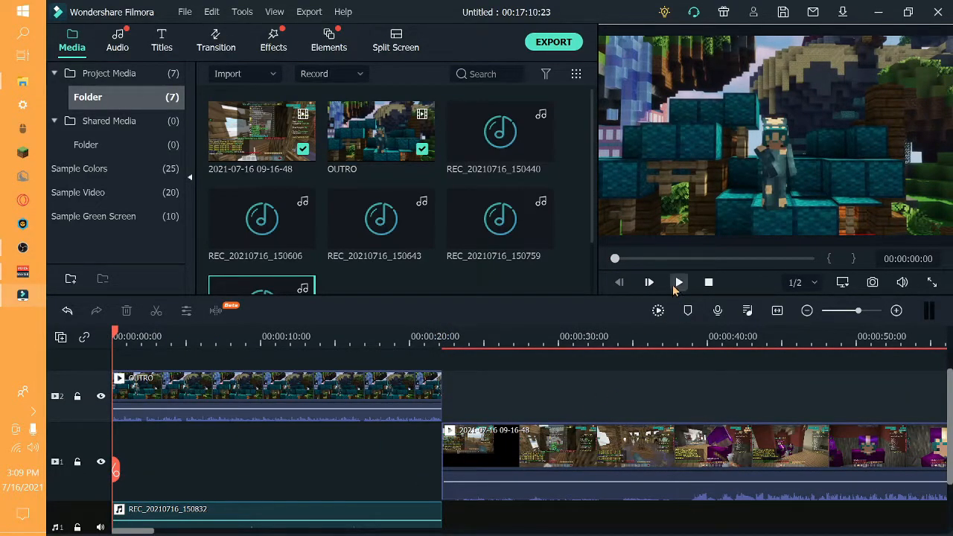
{"action": "left_click", "coordinate": [679, 283]}
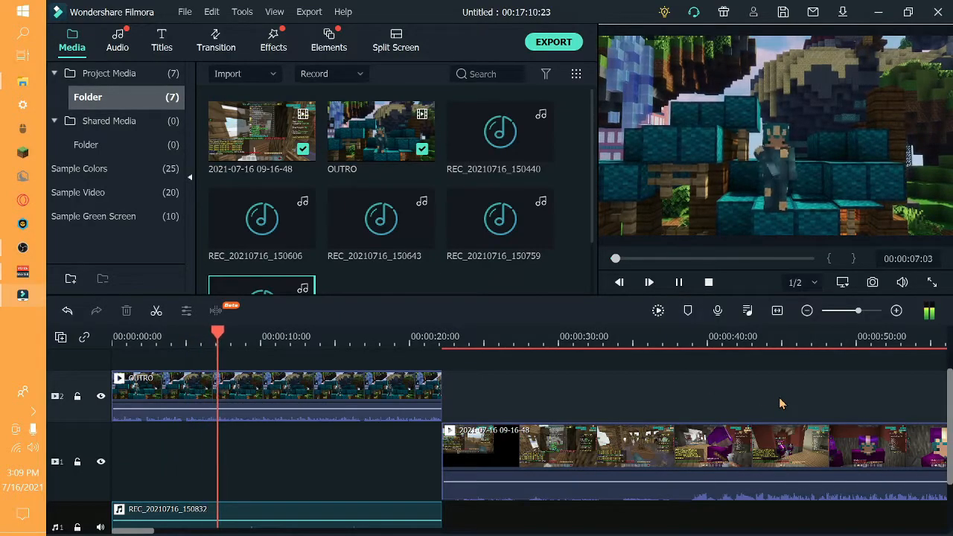
{"action": "left_click", "coordinate": [679, 289]}
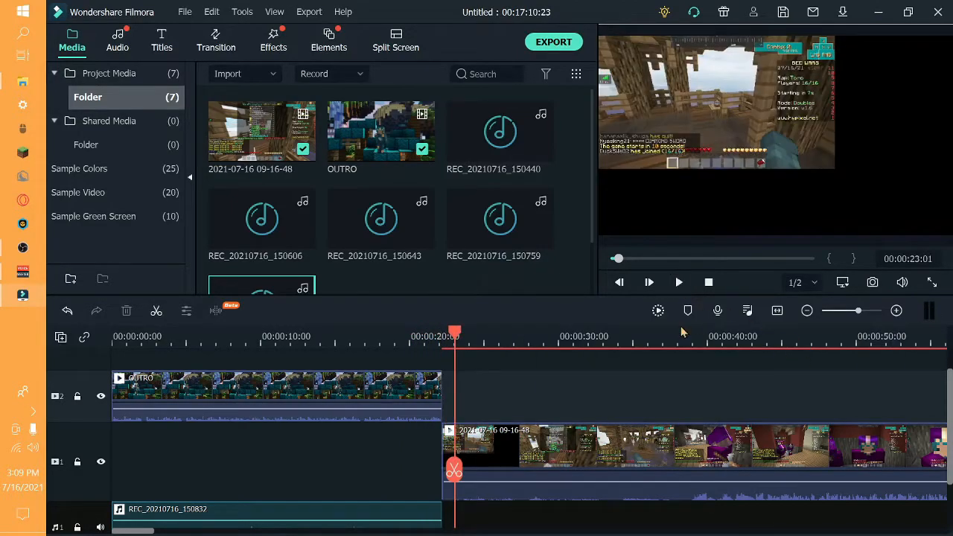
Step: Find the point in the gameplay clip where the match is underway and split it at 00:00:38:23
{"action": "left_click_drag", "start_coordinate": [454, 470], "coordinate": [655, 482]}
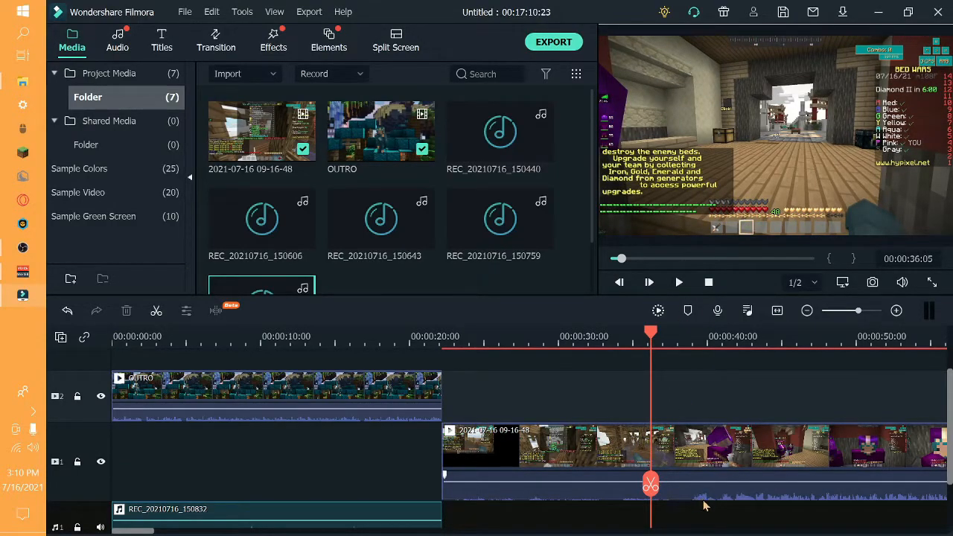
{"action": "left_click_drag", "start_coordinate": [651, 484], "coordinate": [691, 489]}
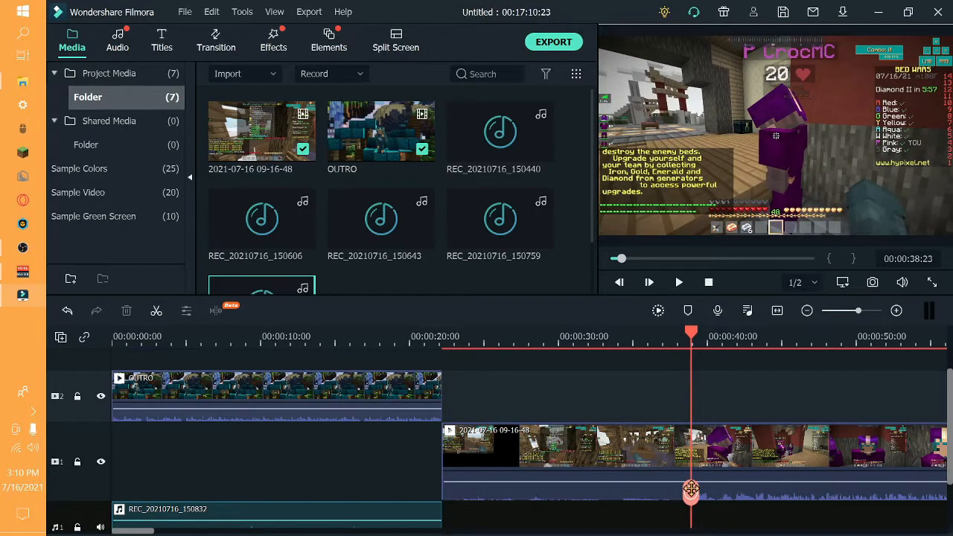
{"action": "right_click", "coordinate": [685, 488]}
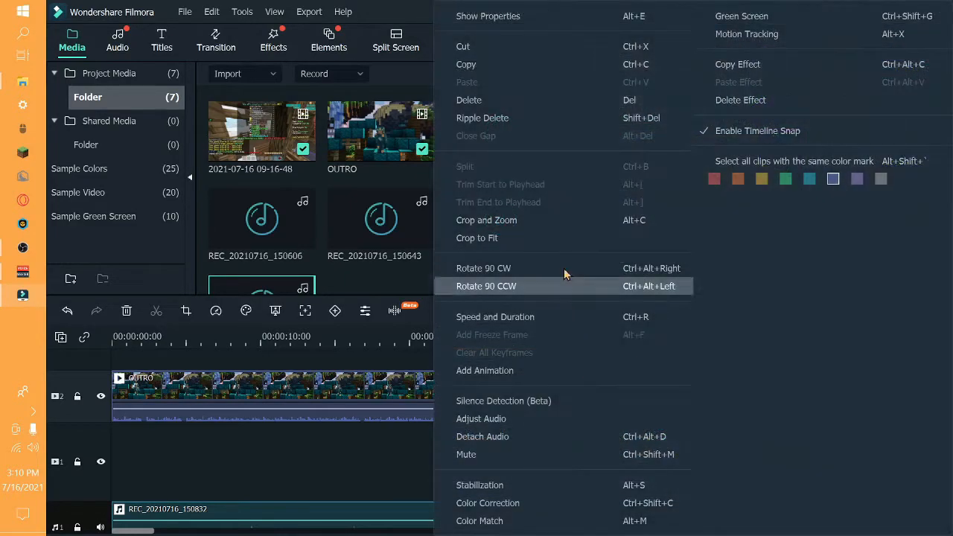
{"action": "left_click", "coordinate": [378, 374]}
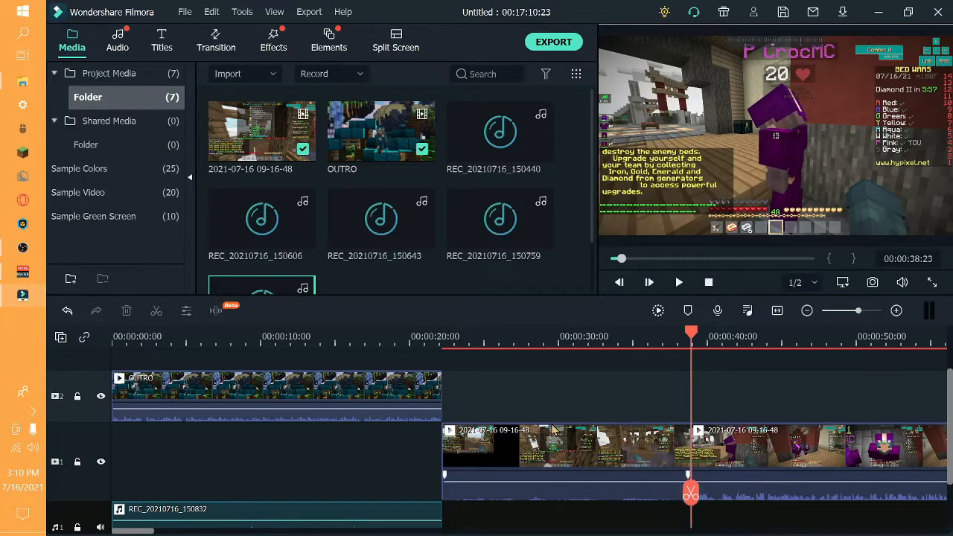
Step: Delete the part of the gameplay clip before the split and play the start of the remaining footage
{"action": "right_click", "coordinate": [691, 494]}
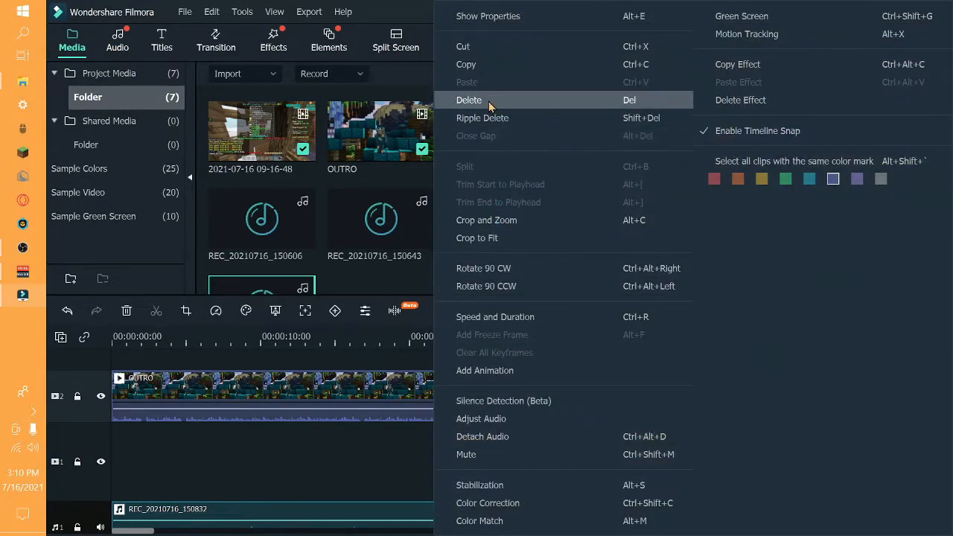
{"action": "left_click", "coordinate": [485, 102]}
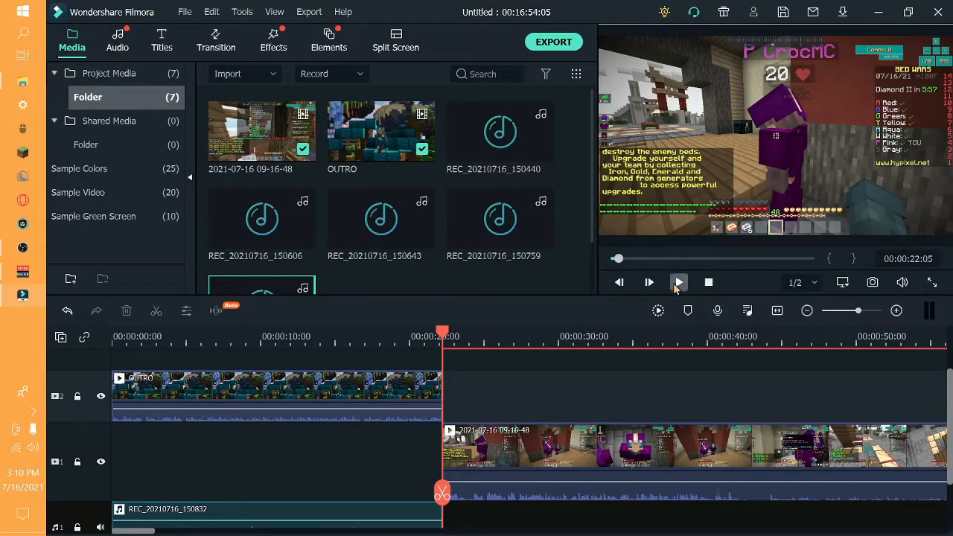
{"action": "left_click", "coordinate": [677, 282]}
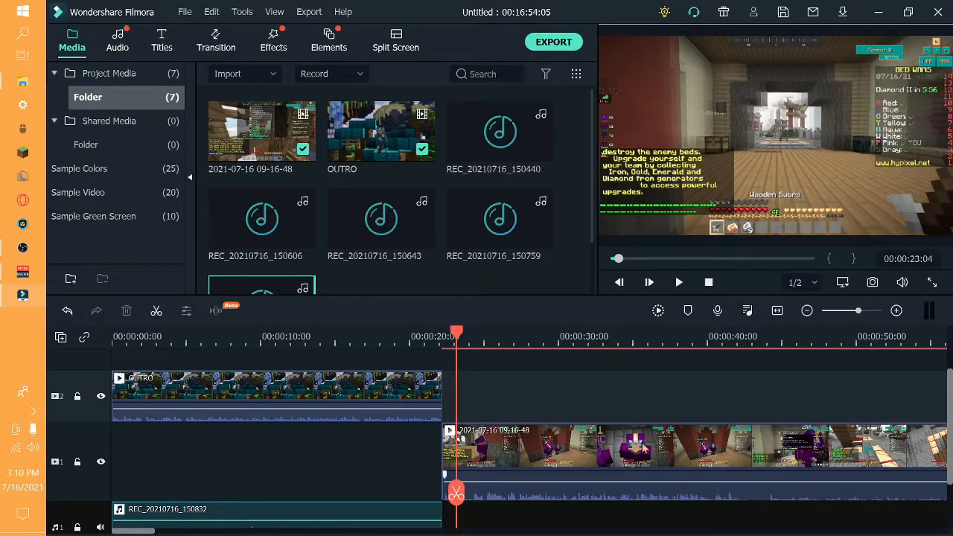
Step: Play the timeline from the end of the OUTRO clip into the first gameplay clip to review the change
{"action": "left_click_drag", "start_coordinate": [457, 493], "coordinate": [727, 460]}
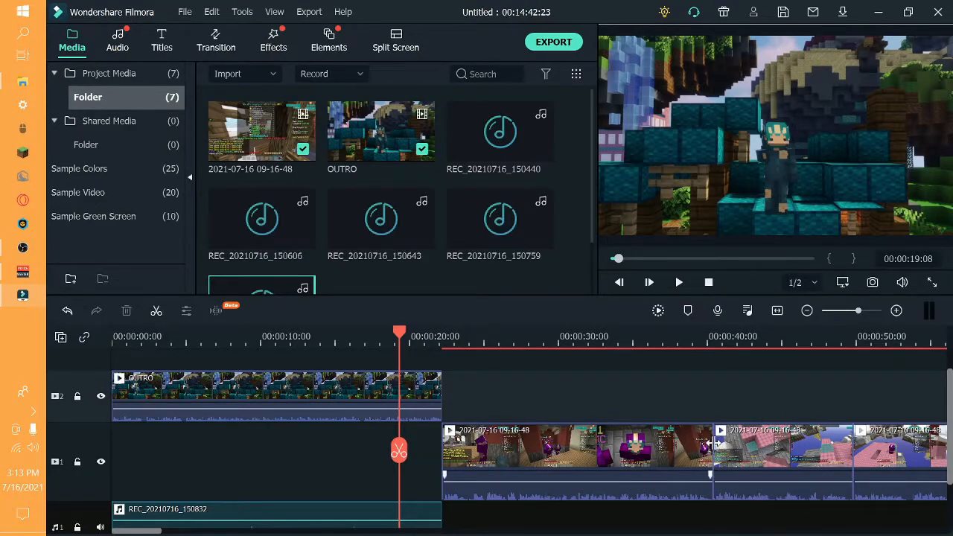
{"action": "left_click_drag", "start_coordinate": [400, 450], "coordinate": [431, 451]}
{"action": "left_click", "coordinate": [678, 282]}
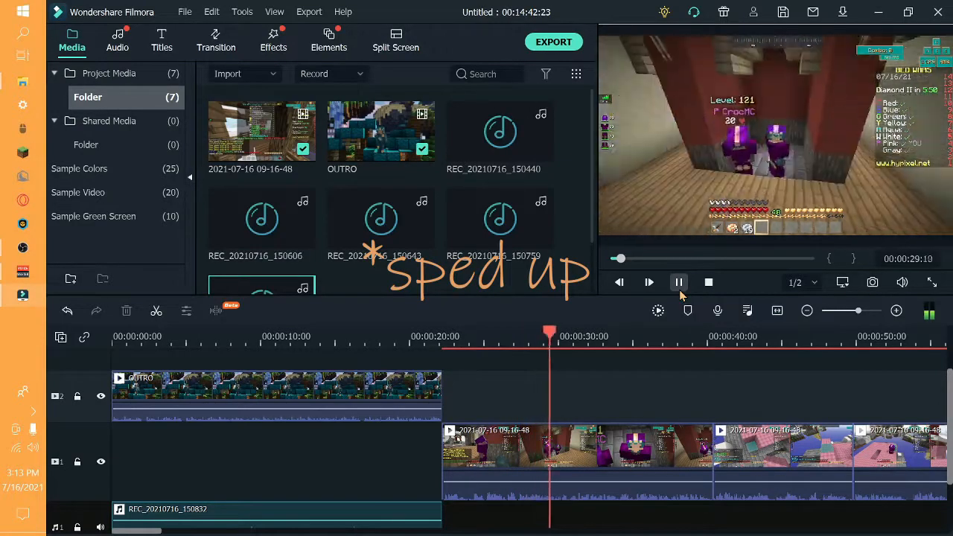
{"action": "left_click", "coordinate": [678, 291]}
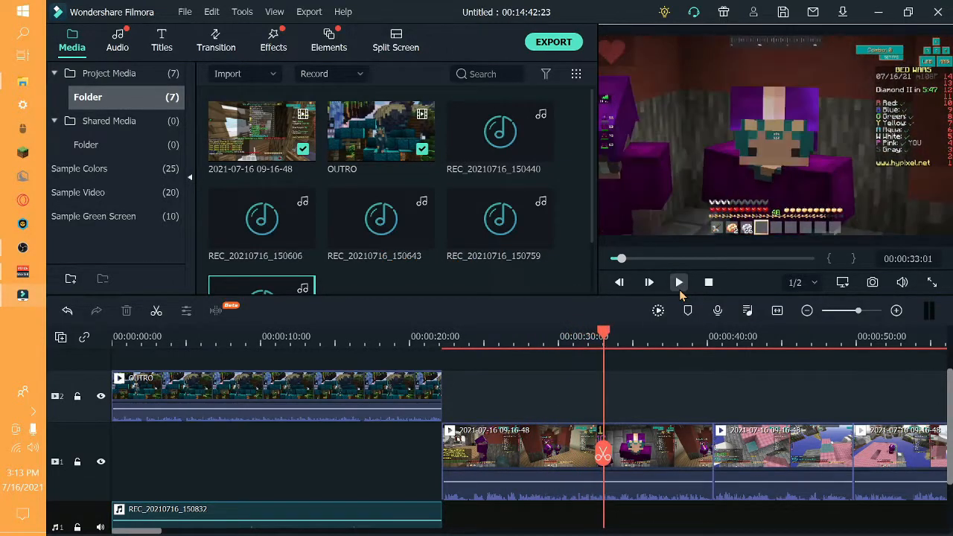
Step: Review the tracks and play the gameplay footage on to 00:00:59:14
{"action": "scroll", "coordinate": [649, 454], "scroll_direction": "down", "scroll_amount": 2}
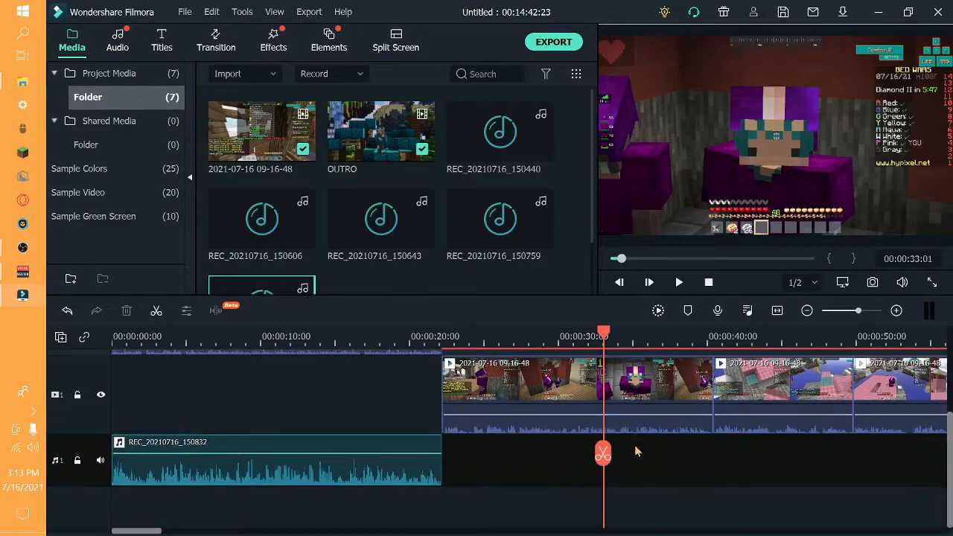
{"action": "scroll", "coordinate": [655, 387], "scroll_direction": "up", "scroll_amount": 3}
{"action": "scroll", "coordinate": [655, 387], "scroll_direction": "down", "scroll_amount": 1}
{"action": "left_click", "coordinate": [677, 283]}
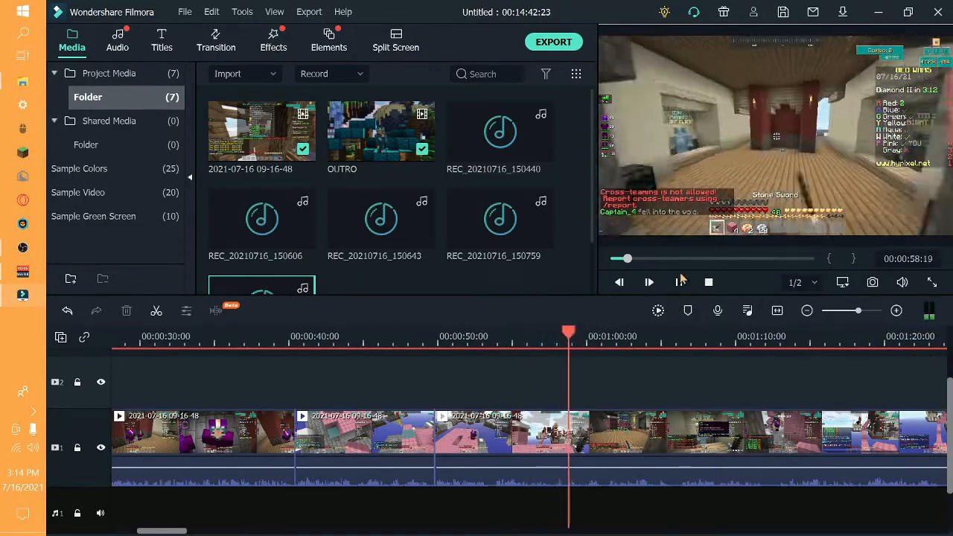
{"action": "left_click", "coordinate": [680, 282]}
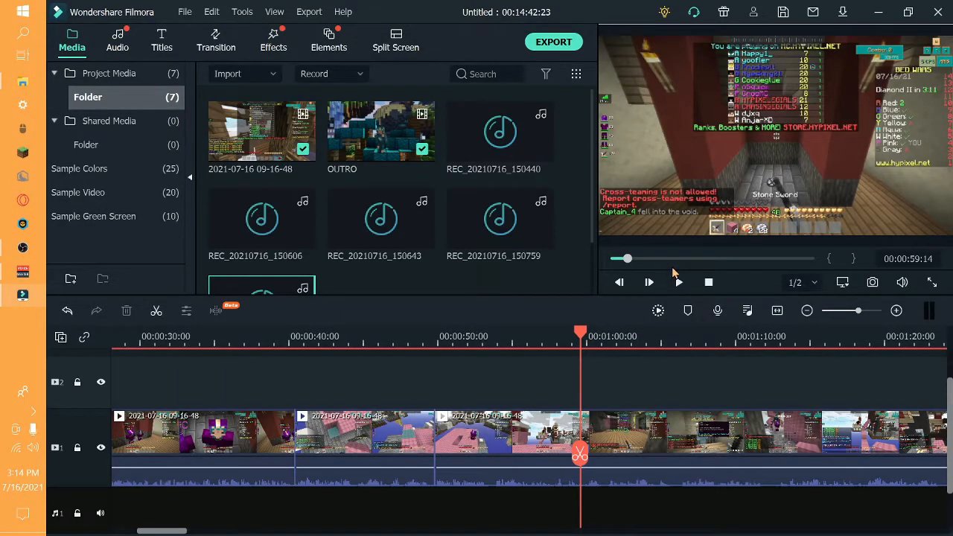
Step: Play across the cut between the first and second gameplay clips to check how abruptly the footage changes
{"action": "left_click_drag", "start_coordinate": [576, 454], "coordinate": [273, 462]}
{"action": "left_click", "coordinate": [681, 282]}
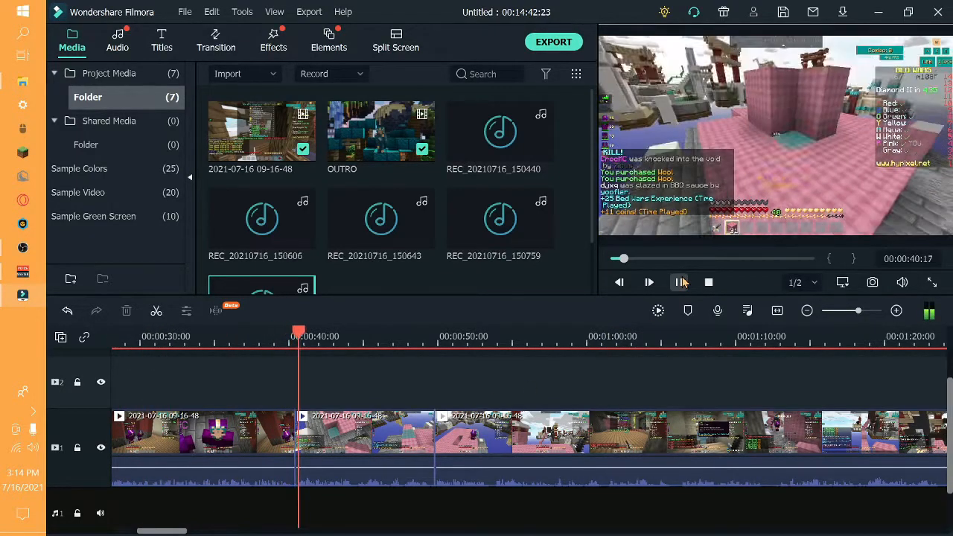
{"action": "left_click", "coordinate": [680, 282]}
{"action": "left_click_drag", "start_coordinate": [305, 455], "coordinate": [291, 457]}
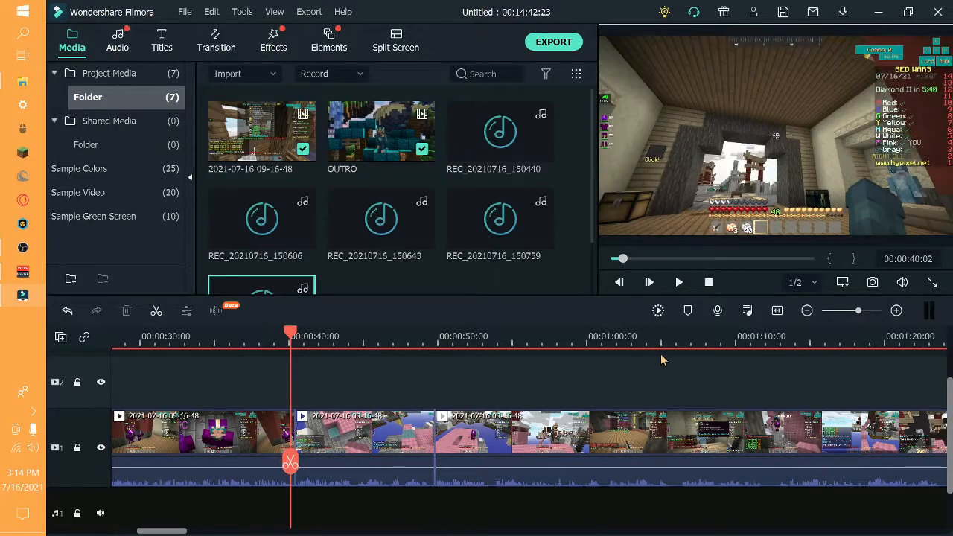
{"action": "left_click", "coordinate": [678, 282]}
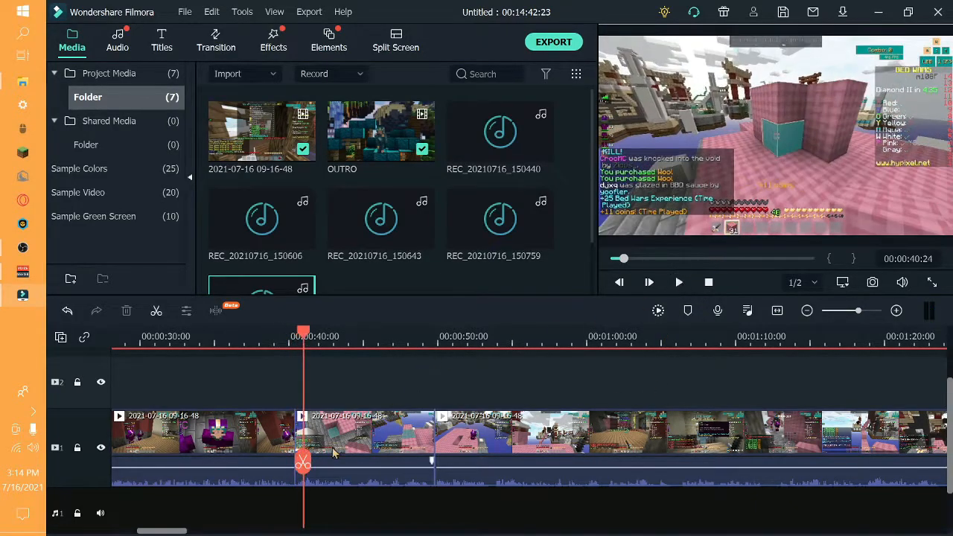
Step: Add the Blurry Roll 2 transition between the first and second gameplay clips and play across the cut to preview it
{"action": "left_click", "coordinate": [212, 41]}
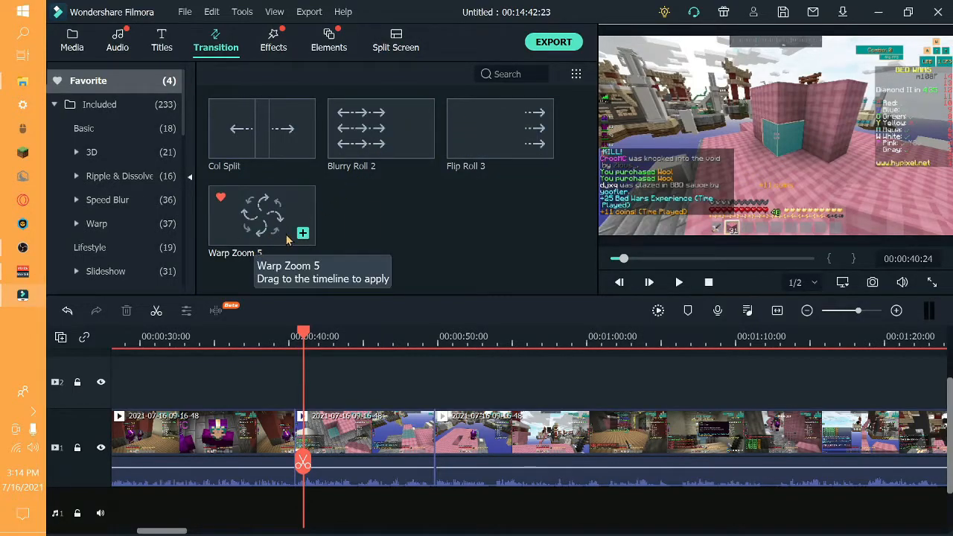
{"action": "left_click_drag", "start_coordinate": [376, 112], "coordinate": [292, 454]}
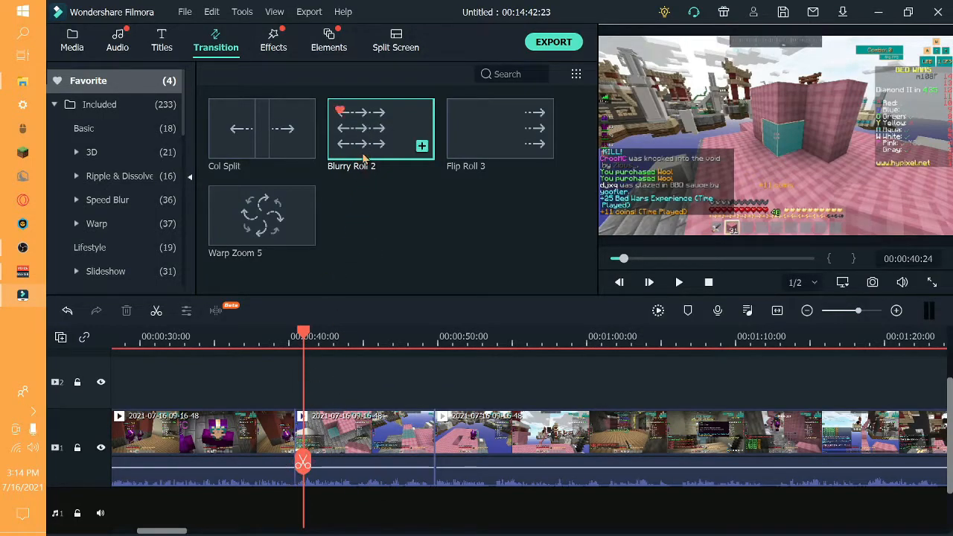
{"action": "left_click_drag", "start_coordinate": [286, 462], "coordinate": [242, 455]}
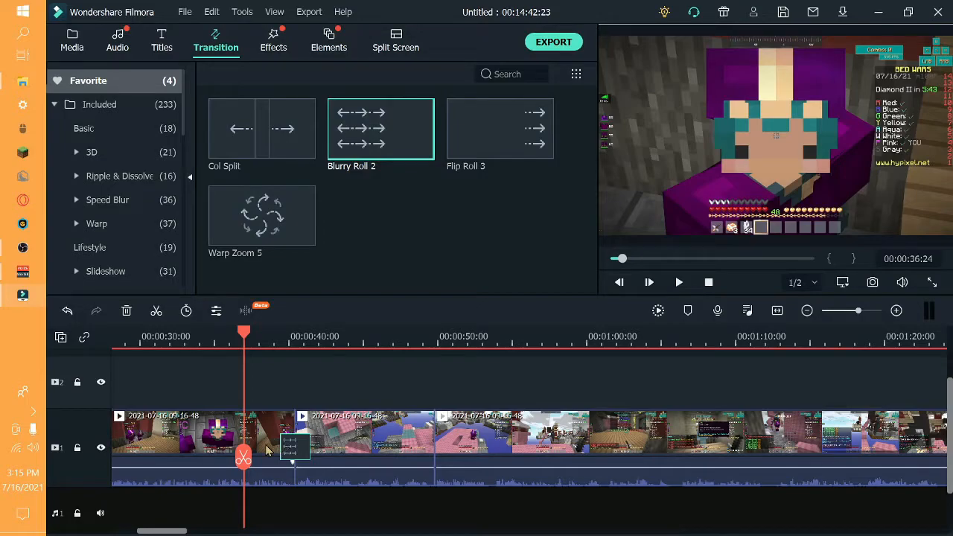
{"action": "left_click_drag", "start_coordinate": [244, 455], "coordinate": [268, 456]}
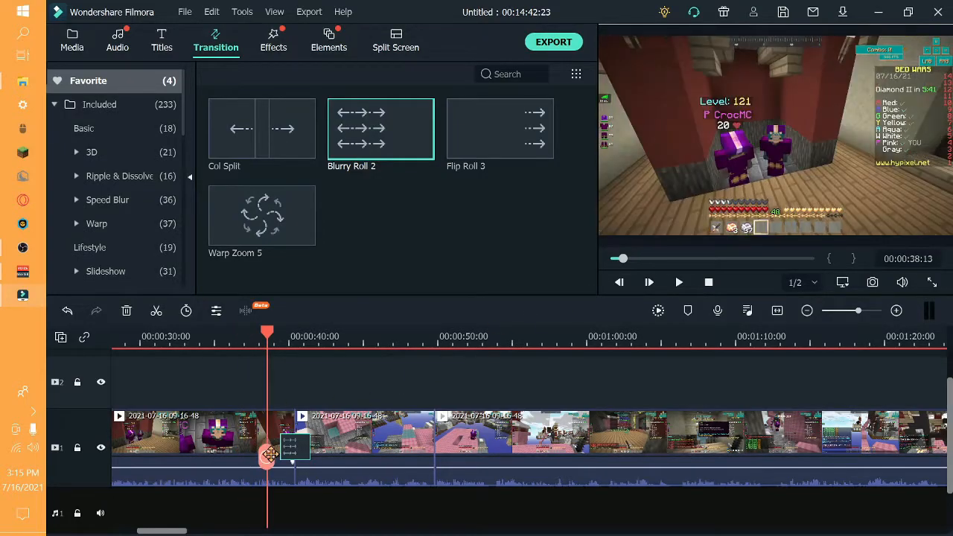
{"action": "left_click", "coordinate": [678, 282]}
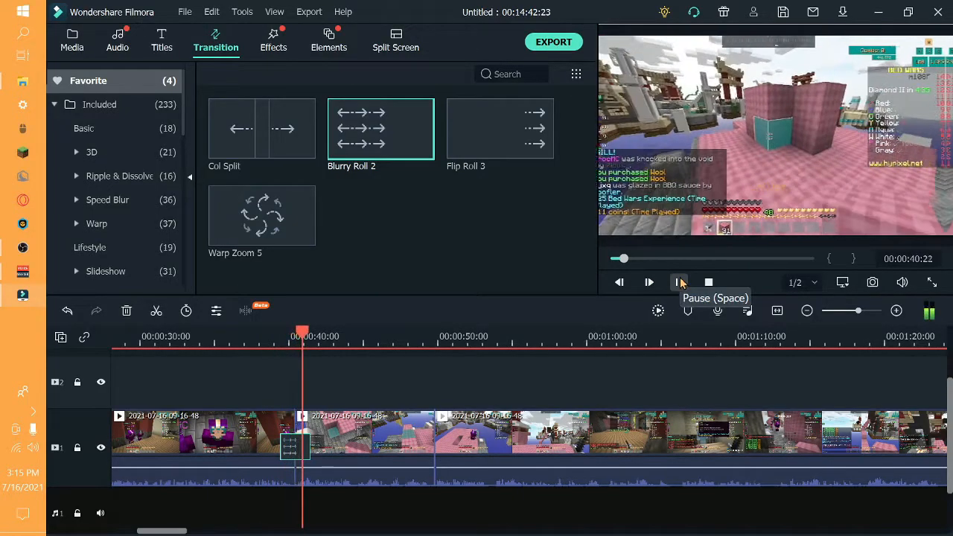
{"action": "left_click", "coordinate": [680, 282]}
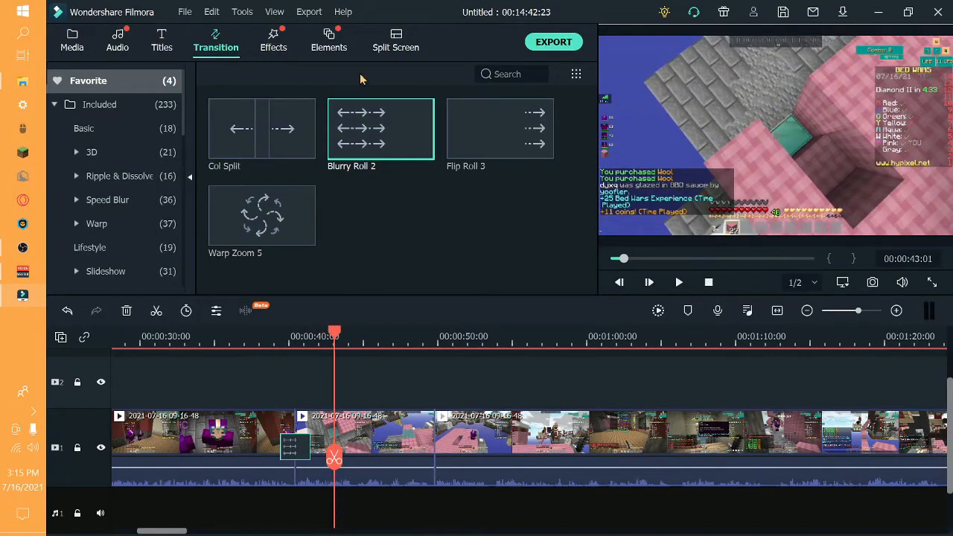
Step: Apply the Blurry Roll 2 transition to the cut between the second and third gameplay clips
{"action": "left_click_drag", "start_coordinate": [417, 142], "coordinate": [432, 443]}
{"action": "left_click_drag", "start_coordinate": [334, 457], "coordinate": [448, 426]}
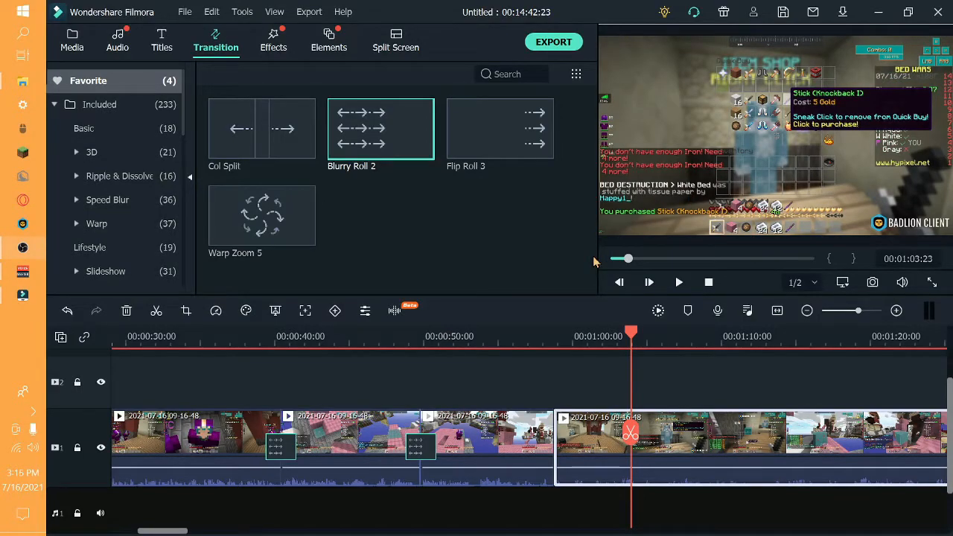
{"action": "left_click", "coordinate": [164, 39]}
{"action": "left_click", "coordinate": [80, 49]}
{"action": "left_click", "coordinate": [163, 45]}
{"action": "left_click", "coordinate": [212, 45]}
{"action": "left_click", "coordinate": [272, 45]}
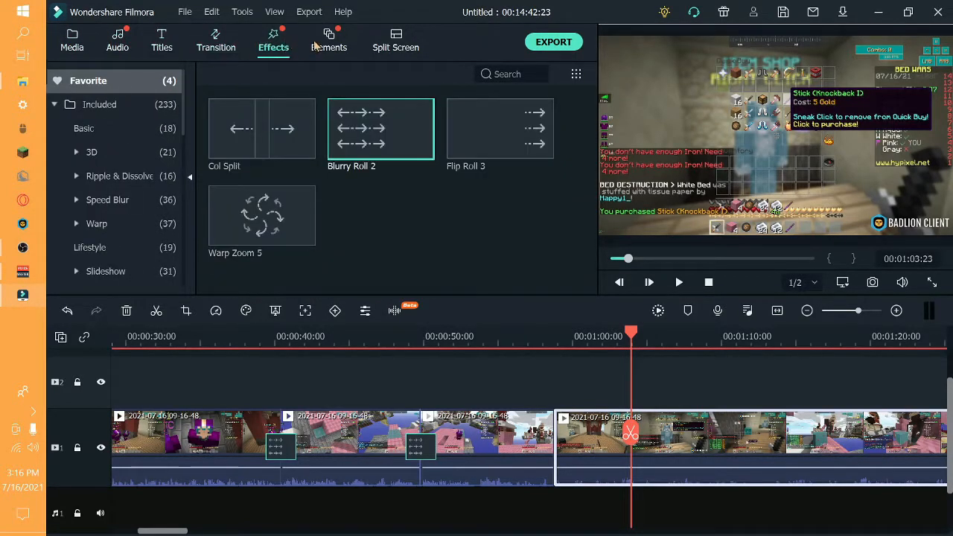
{"action": "left_click", "coordinate": [327, 40]}
{"action": "left_click", "coordinate": [395, 41]}
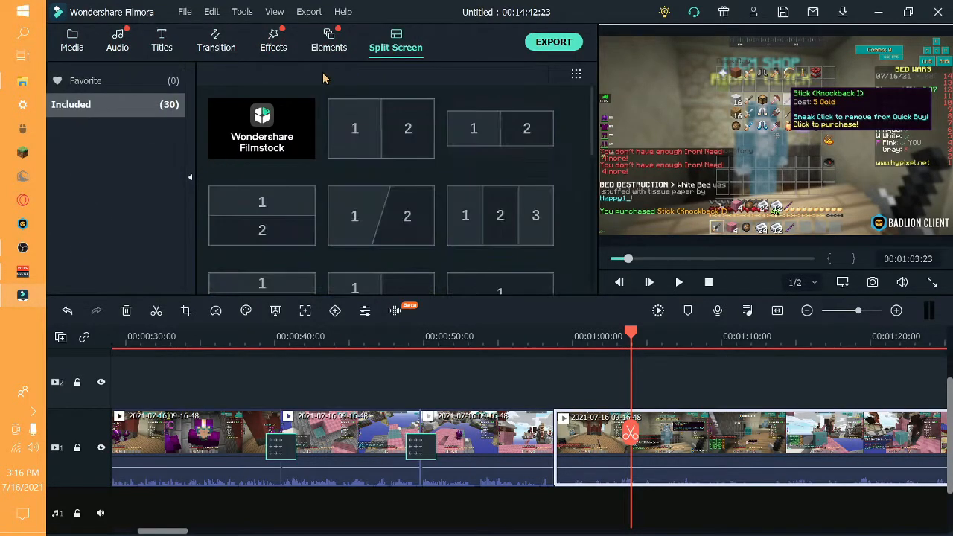
Step: Browse the included title presets to examine the available openers, lower thirds and text styles
{"action": "left_click", "coordinate": [164, 38]}
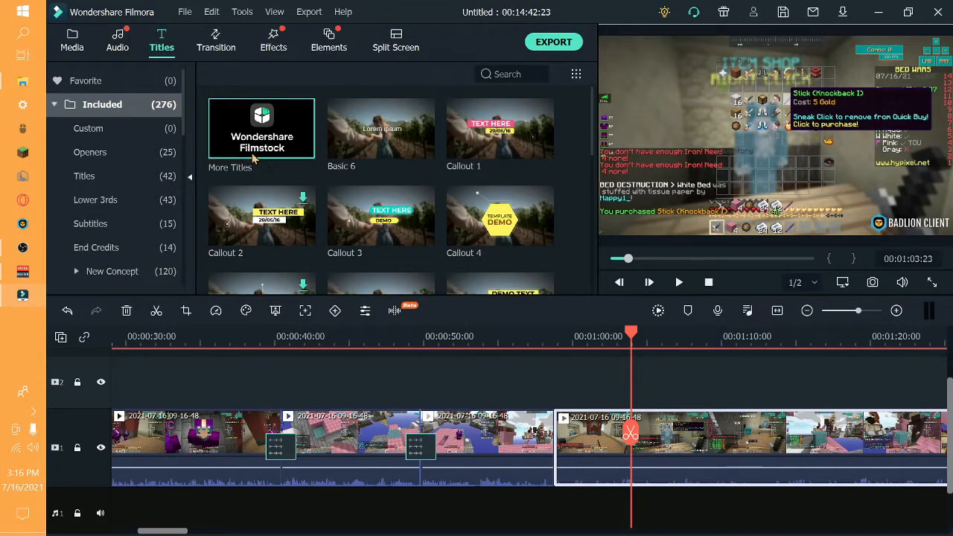
{"action": "scroll", "coordinate": [291, 168], "scroll_direction": "down", "scroll_amount": 5}
{"action": "scroll", "coordinate": [306, 173], "scroll_direction": "up", "scroll_amount": 5}
{"action": "scroll", "coordinate": [307, 173], "scroll_direction": "down", "scroll_amount": 9}
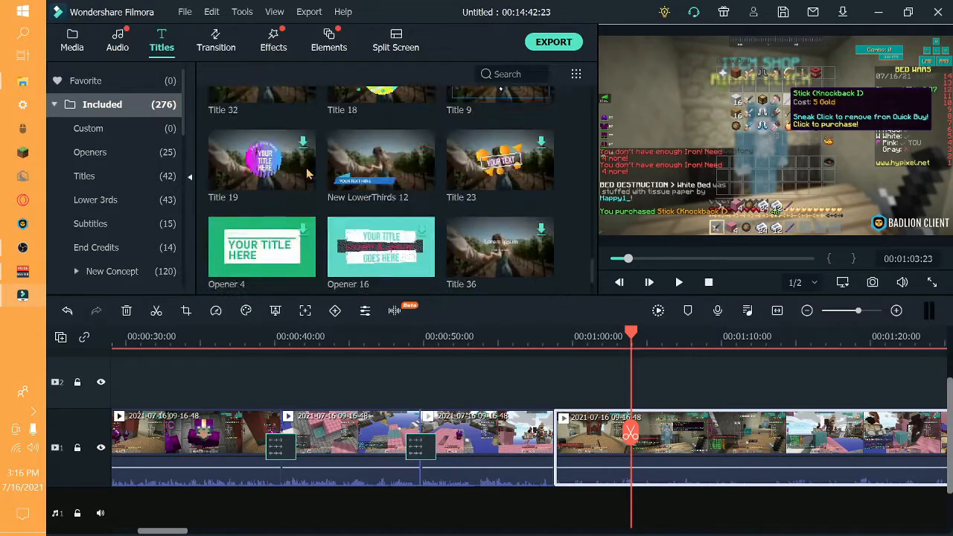
{"action": "scroll", "coordinate": [306, 173], "scroll_direction": "down", "scroll_amount": 3}
{"action": "scroll", "coordinate": [306, 173], "scroll_direction": "up", "scroll_amount": 3}
{"action": "scroll", "coordinate": [307, 173], "scroll_direction": "up", "scroll_amount": 3}
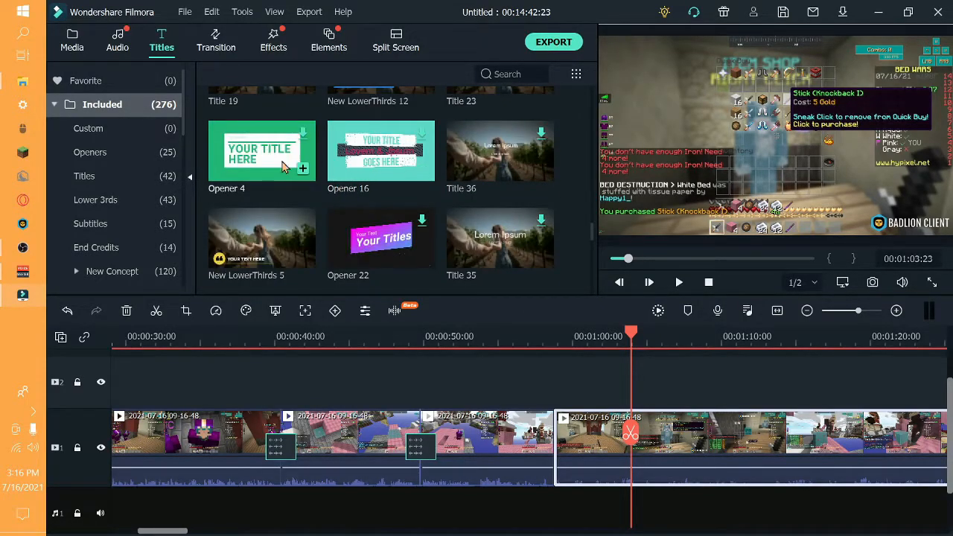
{"action": "mouse_move", "coordinate": [421, 267]}
{"action": "scroll", "coordinate": [417, 262], "scroll_direction": "down", "scroll_amount": 2}
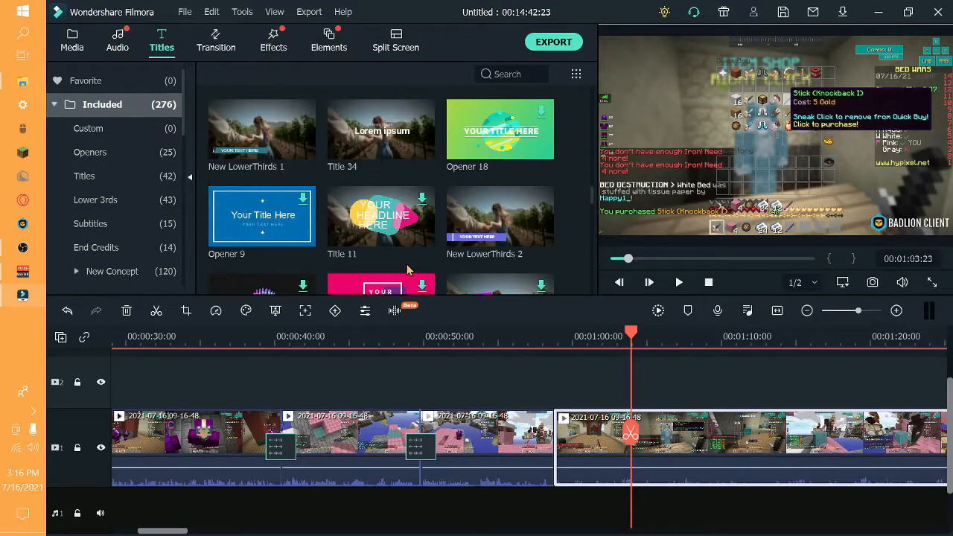
{"action": "scroll", "coordinate": [408, 254], "scroll_direction": "down", "scroll_amount": 1}
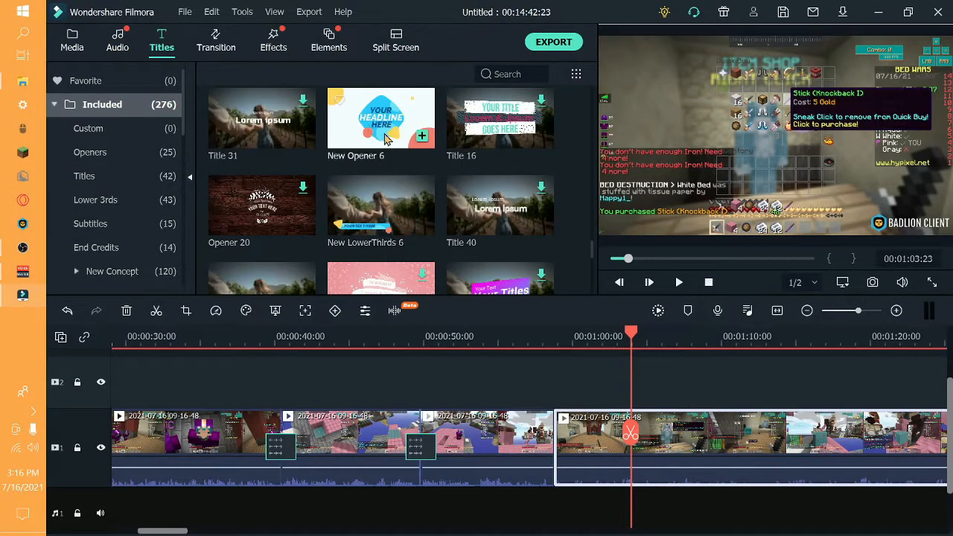
{"action": "scroll", "coordinate": [410, 253], "scroll_direction": "down", "scroll_amount": 2}
{"action": "scroll", "coordinate": [429, 236], "scroll_direction": "down", "scroll_amount": 2}
{"action": "scroll", "coordinate": [430, 233], "scroll_direction": "up", "scroll_amount": 2}
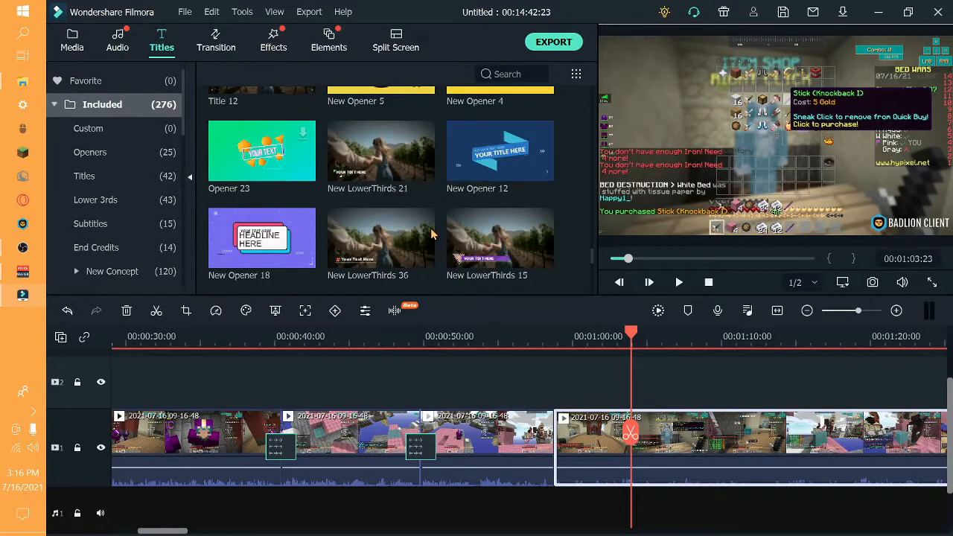
{"action": "scroll", "coordinate": [430, 234], "scroll_direction": "up", "scroll_amount": 5}
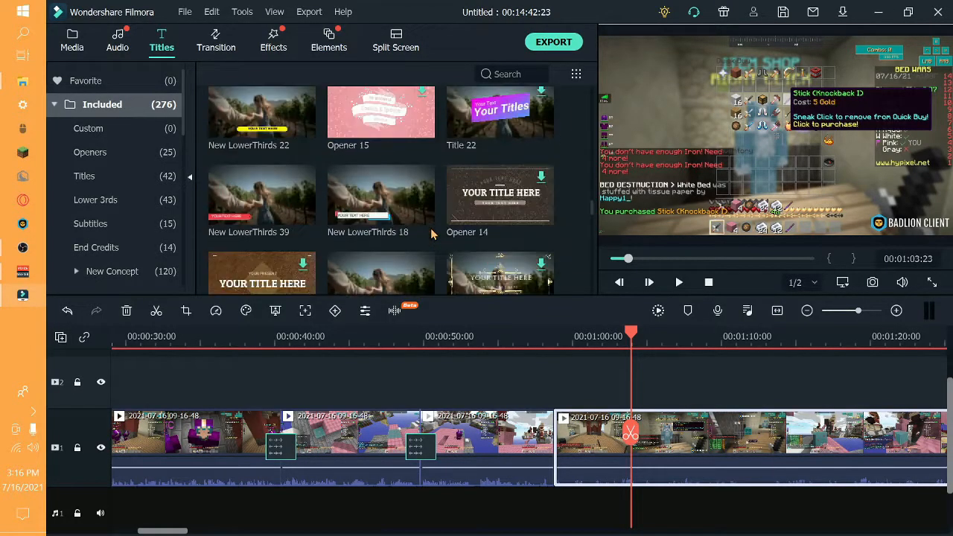
Step: Look through the title categories Favorite, Included, Custom, Openers and Titles
{"action": "left_click", "coordinate": [103, 78]}
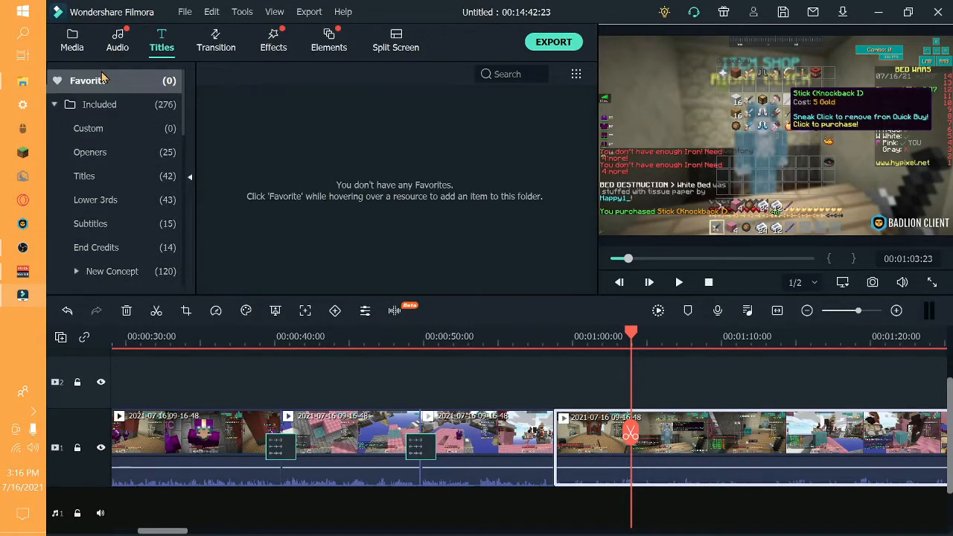
{"action": "left_click", "coordinate": [83, 108]}
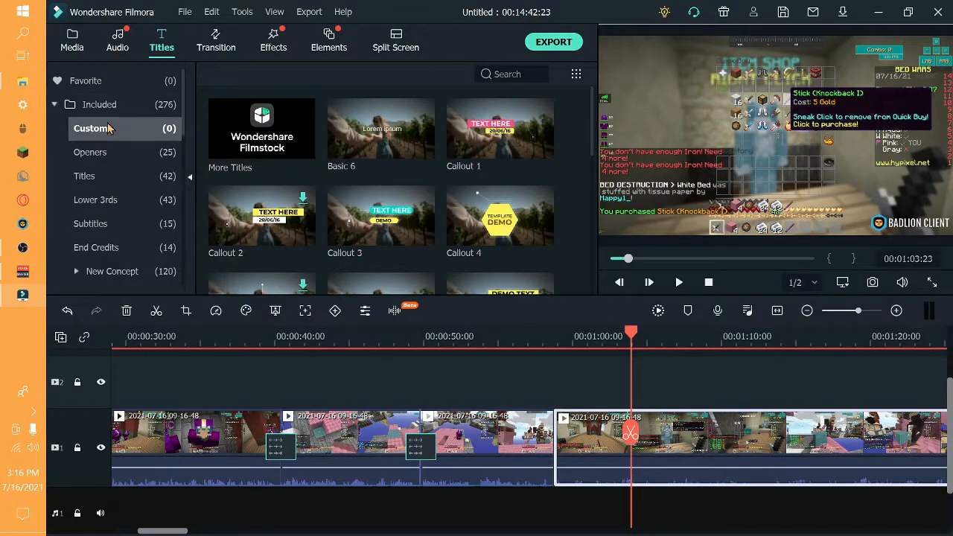
{"action": "left_click", "coordinate": [112, 128]}
{"action": "left_click", "coordinate": [141, 151]}
{"action": "left_click", "coordinate": [129, 178]}
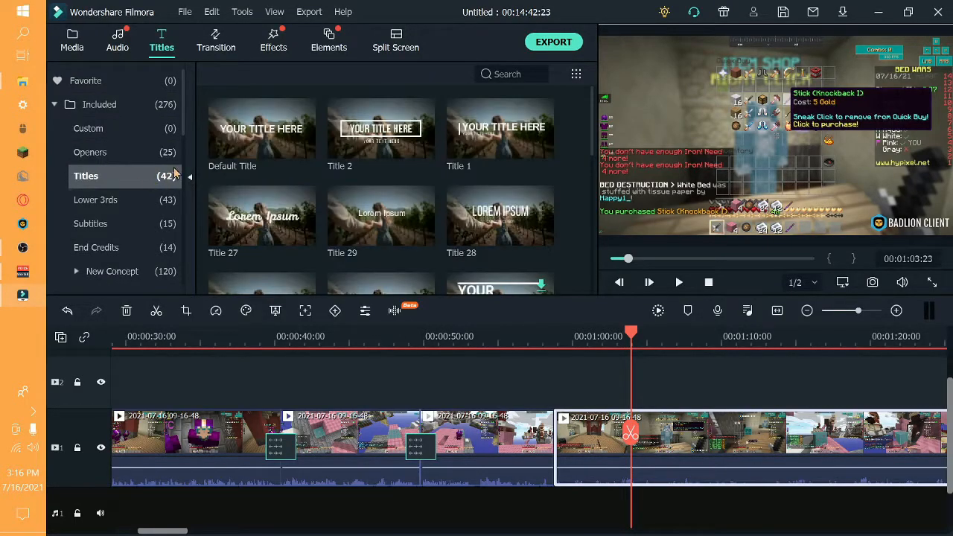
Step: Mark the Basic 6 title from the included presets as a favorite and preview it
{"action": "left_click", "coordinate": [89, 104]}
{"action": "left_click", "coordinate": [339, 110]}
{"action": "left_click", "coordinate": [340, 121]}
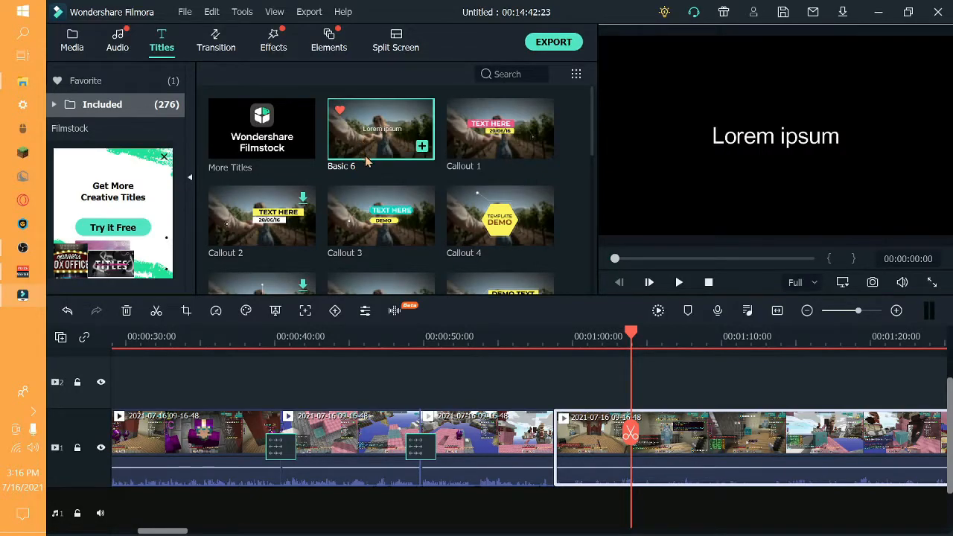
Step: Place the Basic 6 title on video track 2 above the gameplay clip, starting at 00:01:03:23
{"action": "left_click_drag", "start_coordinate": [359, 134], "coordinate": [629, 379]}
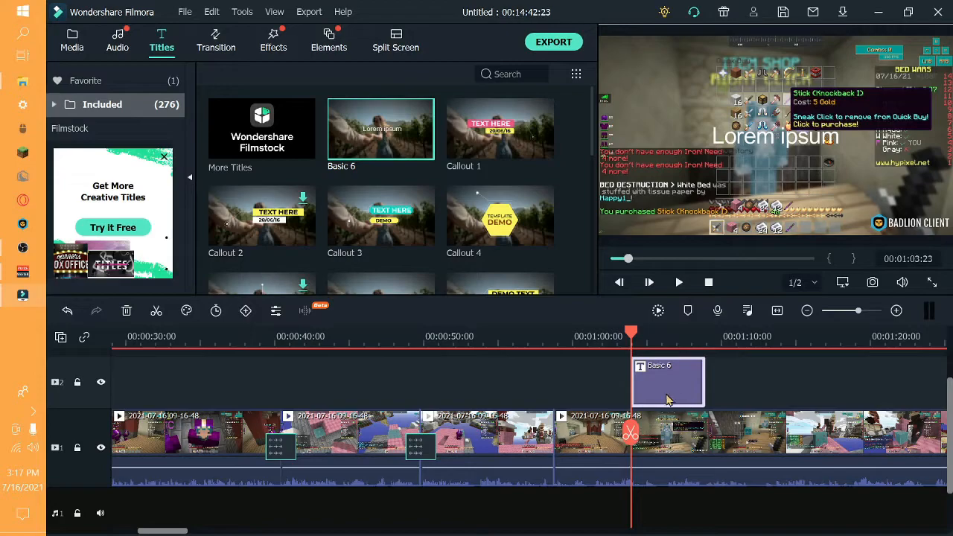
{"action": "scroll", "coordinate": [675, 390], "scroll_direction": "up", "scroll_amount": 3}
{"action": "scroll", "coordinate": [674, 389], "scroll_direction": "down", "scroll_amount": 5}
{"action": "scroll", "coordinate": [674, 389], "scroll_direction": "up", "scroll_amount": 4}
{"action": "scroll", "coordinate": [754, 402], "scroll_direction": "up", "scroll_amount": 2}
{"action": "scroll", "coordinate": [665, 427], "scroll_direction": "down", "scroll_amount": 4}
{"action": "left_click", "coordinate": [667, 367]}
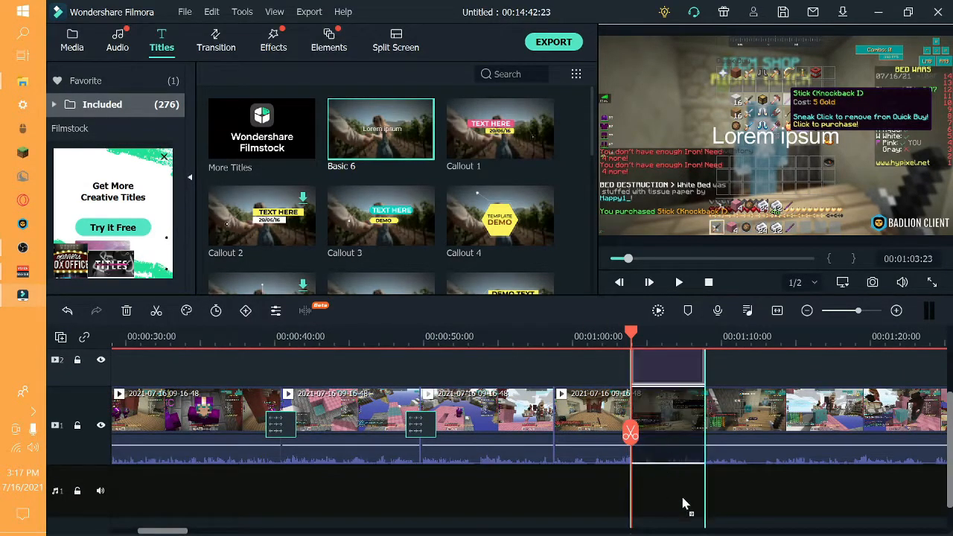
{"action": "scroll", "coordinate": [667, 419], "scroll_direction": "up", "scroll_amount": 3}
{"action": "left_click_drag", "start_coordinate": [664, 412], "coordinate": [664, 409]}
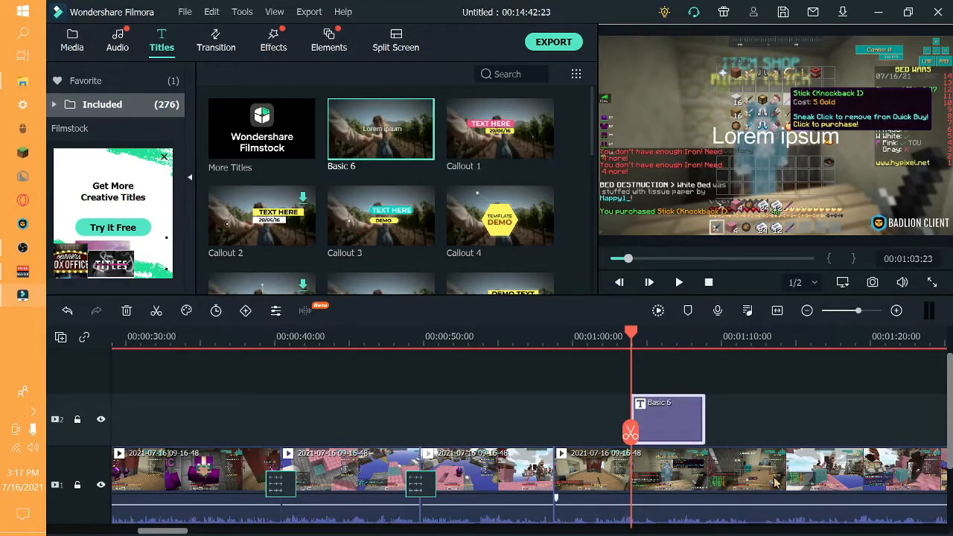
{"action": "left_click", "coordinate": [709, 480]}
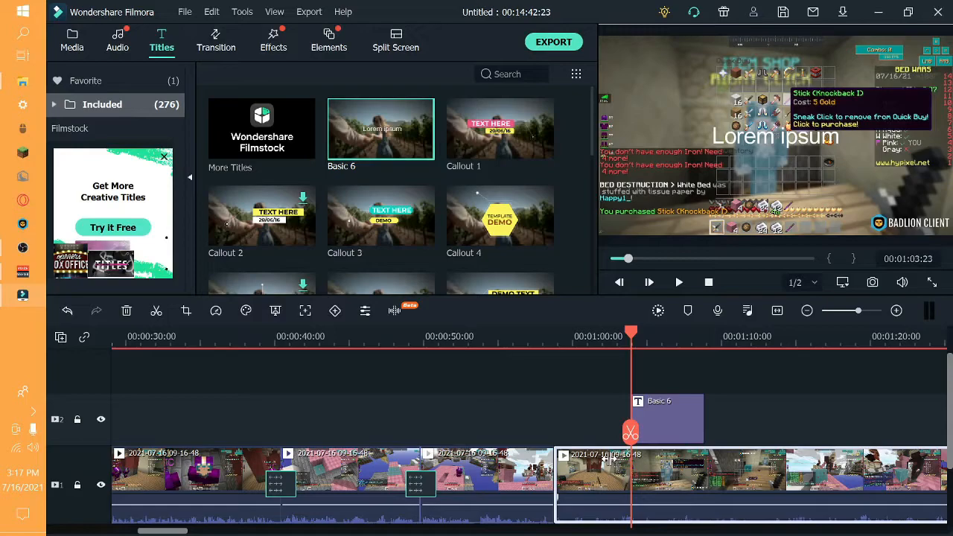
Step: Open the Basic 6 title on video track 2 for editing and replace its placeholder text with hEAuhg
{"action": "double_click", "coordinate": [663, 402]}
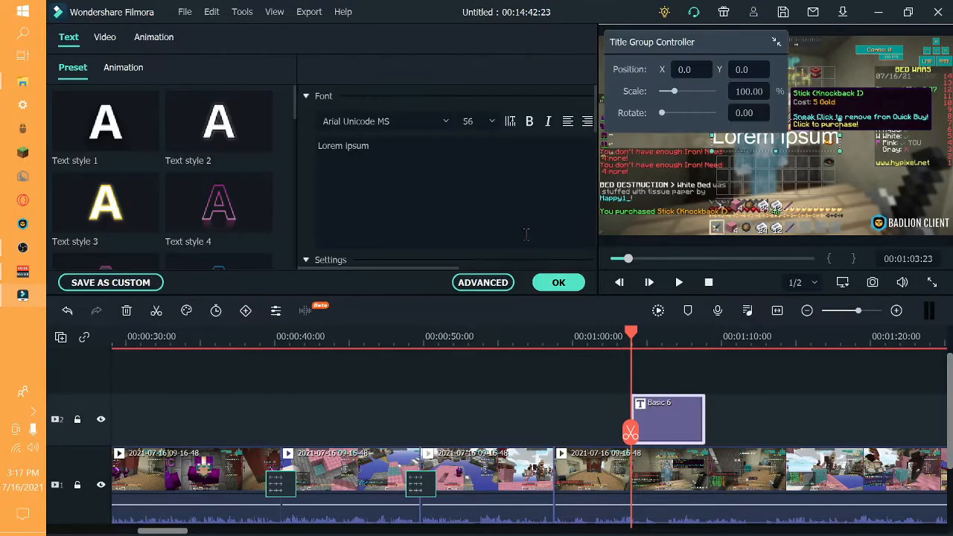
{"action": "triple_click", "coordinate": [472, 162]}
{"action": "left_click", "coordinate": [775, 42]}
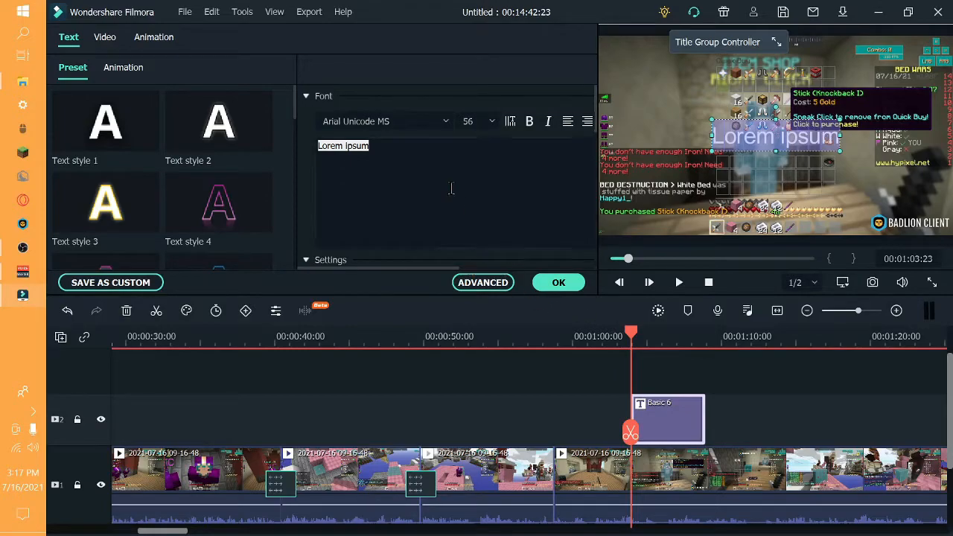
Step: Set the font of the hEAuhg title to Baloo
{"action": "left_click", "coordinate": [445, 121]}
{"action": "scroll", "coordinate": [452, 288], "scroll_direction": "down", "scroll_amount": 3}
{"action": "scroll", "coordinate": [453, 289], "scroll_direction": "up", "scroll_amount": 3}
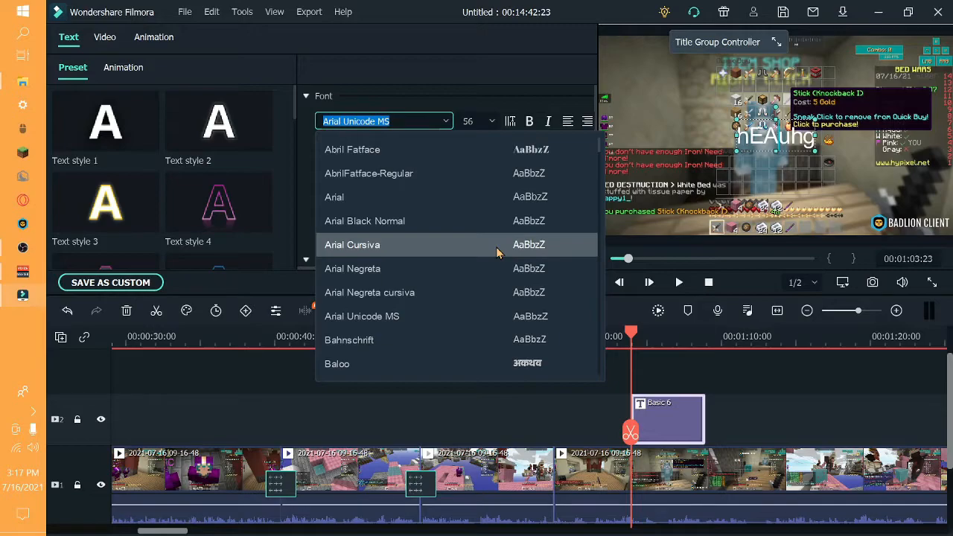
{"action": "scroll", "coordinate": [497, 253], "scroll_direction": "down", "scroll_amount": 2}
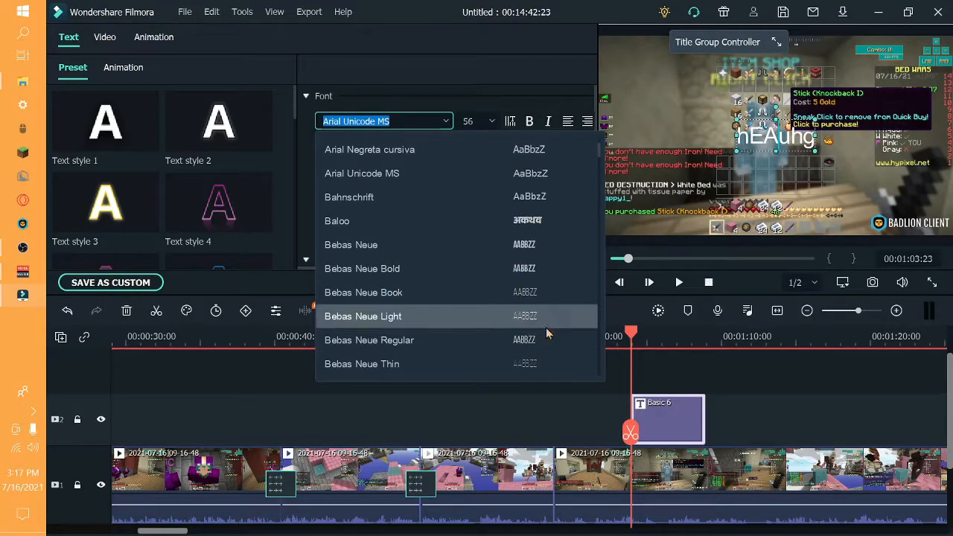
{"action": "scroll", "coordinate": [461, 357], "scroll_direction": "up", "scroll_amount": 1}
{"action": "scroll", "coordinate": [417, 312], "scroll_direction": "down", "scroll_amount": 1}
{"action": "scroll", "coordinate": [355, 302], "scroll_direction": "up", "scroll_amount": 1}
{"action": "left_click", "coordinate": [348, 294]}
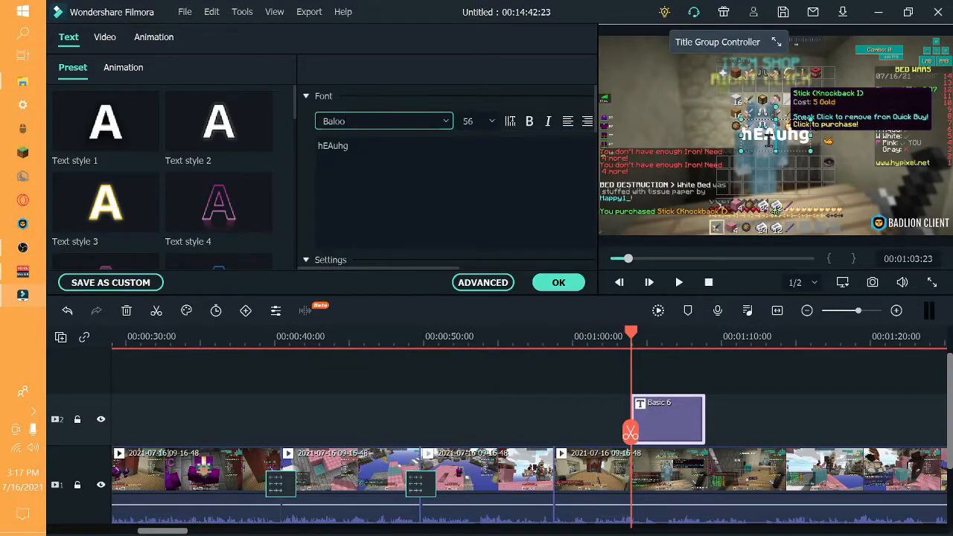
Step: Change the hEAuhg title's font to Ink Free
{"action": "left_click", "coordinate": [448, 125]}
{"action": "left_click", "coordinate": [410, 121]}
{"action": "type", "text": "ink Free"}
{"action": "key", "text": "Return"}
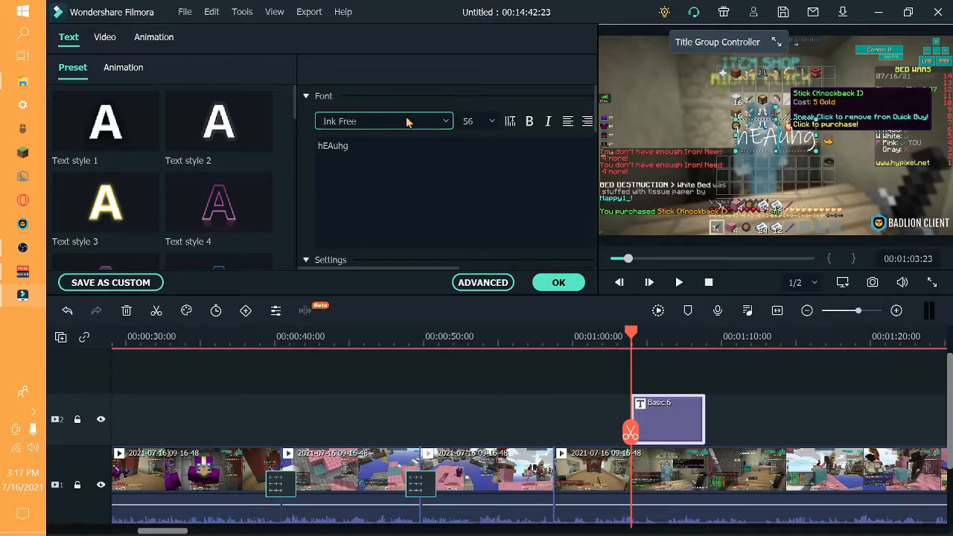
{"action": "left_click", "coordinate": [406, 185]}
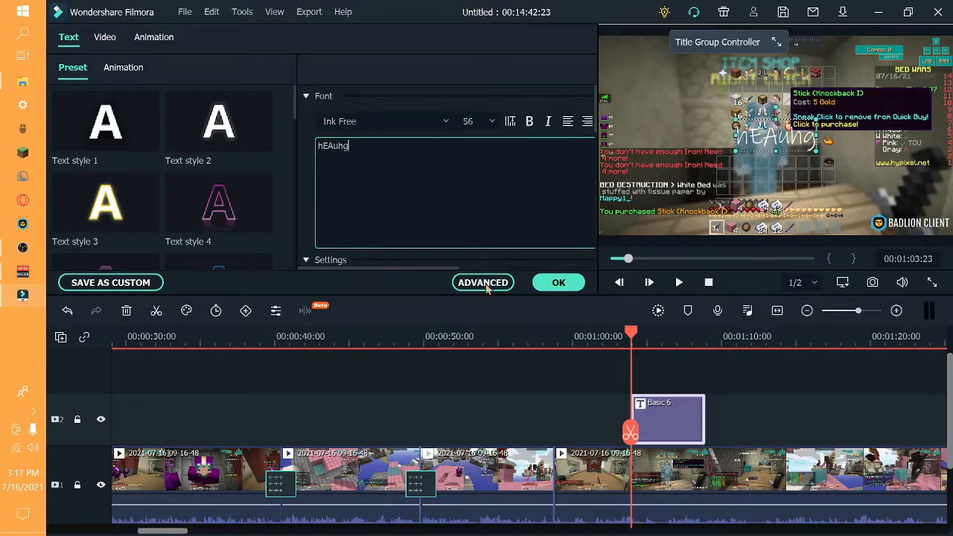
Step: Browse the list of available fonts to examine the other styles, leaving the title's font as it is
{"action": "left_click", "coordinate": [447, 127]}
{"action": "scroll", "coordinate": [414, 220], "scroll_direction": "down", "scroll_amount": 10}
{"action": "scroll", "coordinate": [459, 363], "scroll_direction": "up", "scroll_amount": 5}
{"action": "scroll", "coordinate": [458, 365], "scroll_direction": "down", "scroll_amount": 3}
{"action": "scroll", "coordinate": [457, 365], "scroll_direction": "up", "scroll_amount": 5}
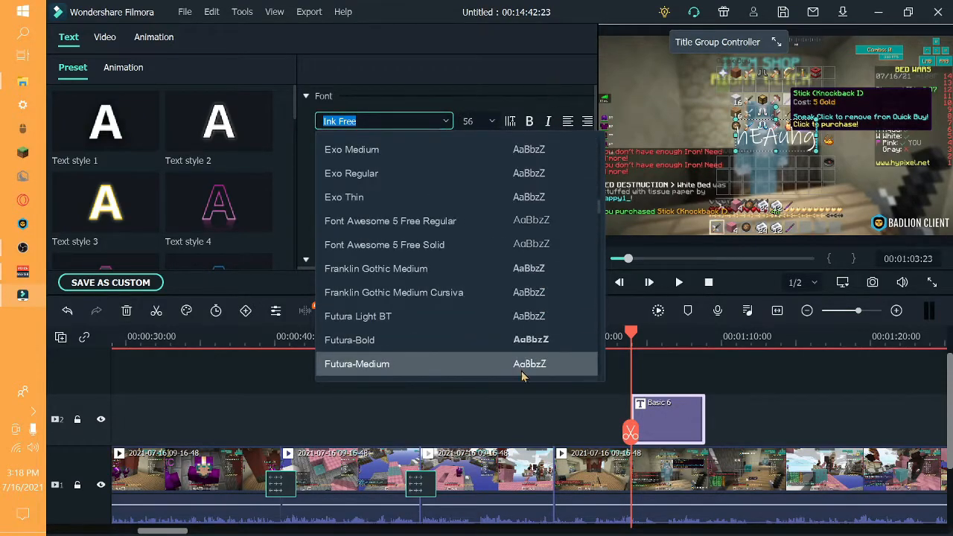
{"action": "scroll", "coordinate": [531, 251], "scroll_direction": "down", "scroll_amount": 15}
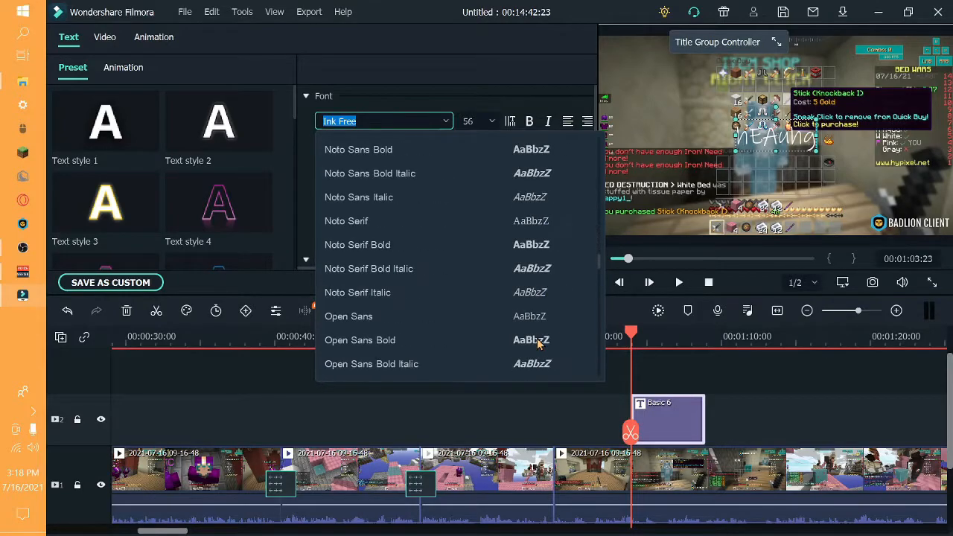
{"action": "scroll", "coordinate": [531, 340], "scroll_direction": "up", "scroll_amount": 15}
{"action": "scroll", "coordinate": [525, 343], "scroll_direction": "down", "scroll_amount": 11}
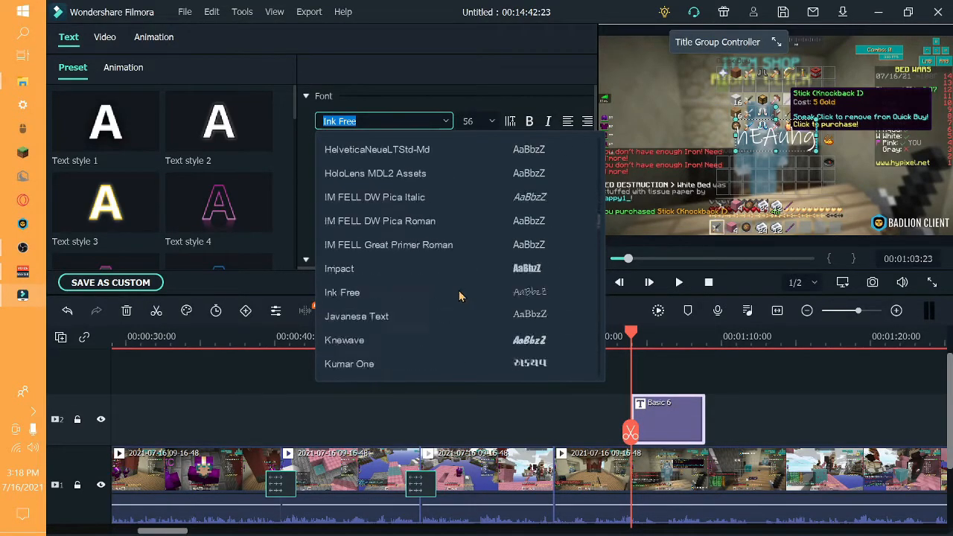
{"action": "scroll", "coordinate": [459, 295], "scroll_direction": "down", "scroll_amount": 3}
{"action": "scroll", "coordinate": [459, 295], "scroll_direction": "up", "scroll_amount": 12}
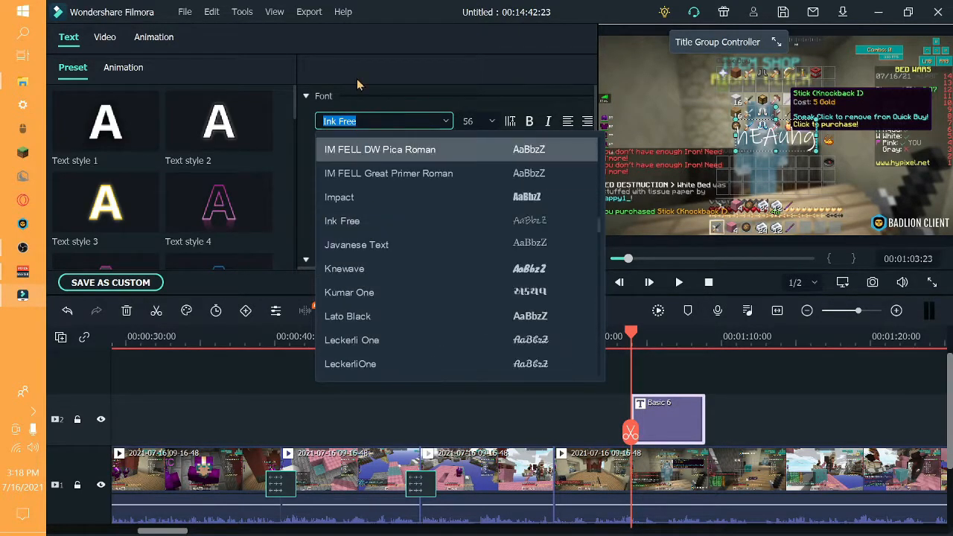
{"action": "left_click", "coordinate": [410, 106]}
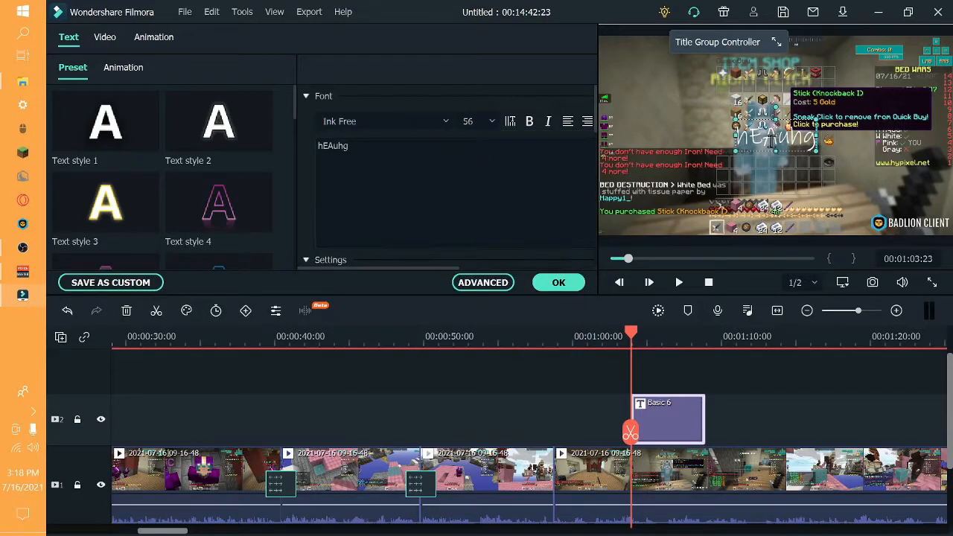
Step: Select the title text and give it a custom dark teal text color, about #006055
{"action": "left_click_drag", "start_coordinate": [810, 147], "coordinate": [741, 145]}
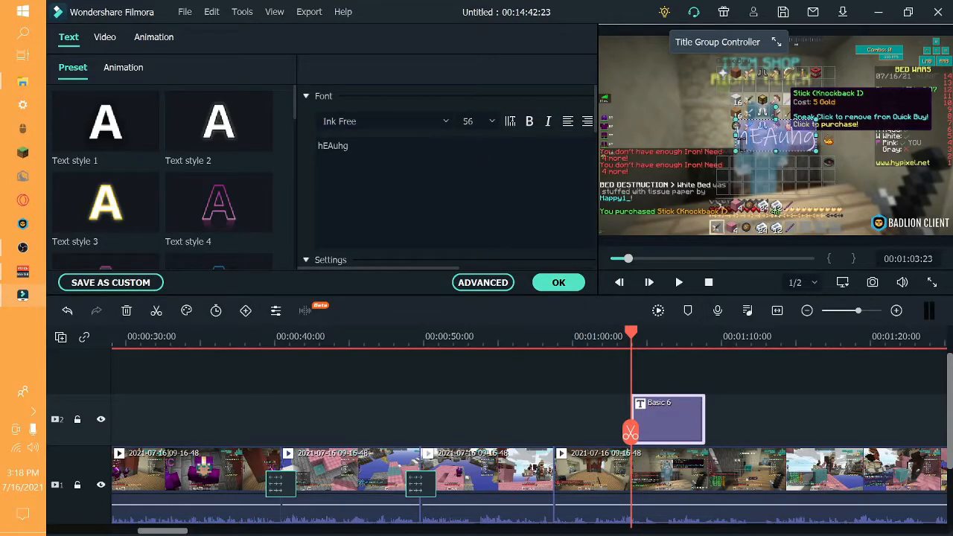
{"action": "scroll", "coordinate": [404, 211], "scroll_direction": "down", "scroll_amount": 3}
{"action": "scroll", "coordinate": [419, 211], "scroll_direction": "up", "scroll_amount": 2}
{"action": "scroll", "coordinate": [439, 221], "scroll_direction": "down", "scroll_amount": 1}
{"action": "scroll", "coordinate": [439, 221], "scroll_direction": "up", "scroll_amount": 2}
{"action": "scroll", "coordinate": [439, 221], "scroll_direction": "down", "scroll_amount": 1}
{"action": "scroll", "coordinate": [439, 221], "scroll_direction": "up", "scroll_amount": 1}
{"action": "scroll", "coordinate": [439, 221], "scroll_direction": "down", "scroll_amount": 1}
{"action": "left_click", "coordinate": [457, 248]}
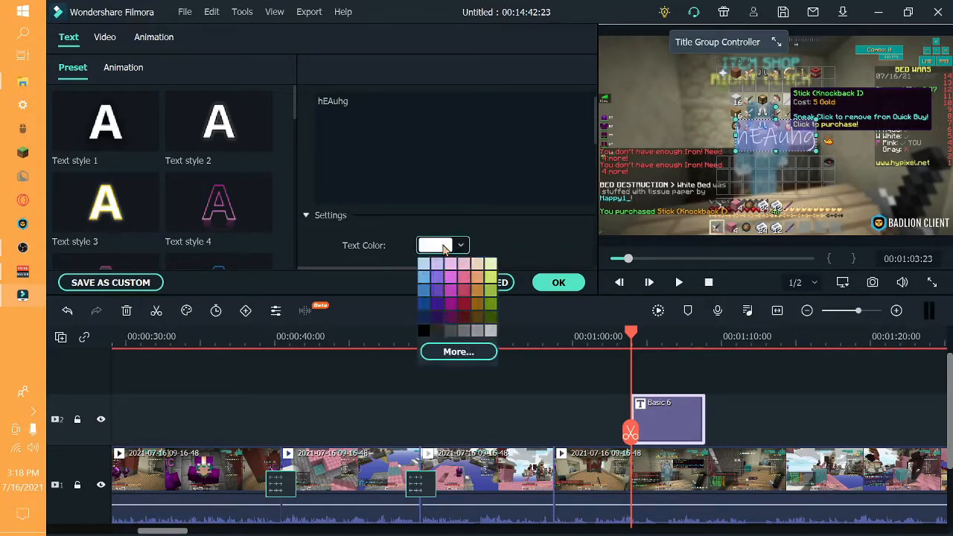
{"action": "left_click", "coordinate": [455, 350]}
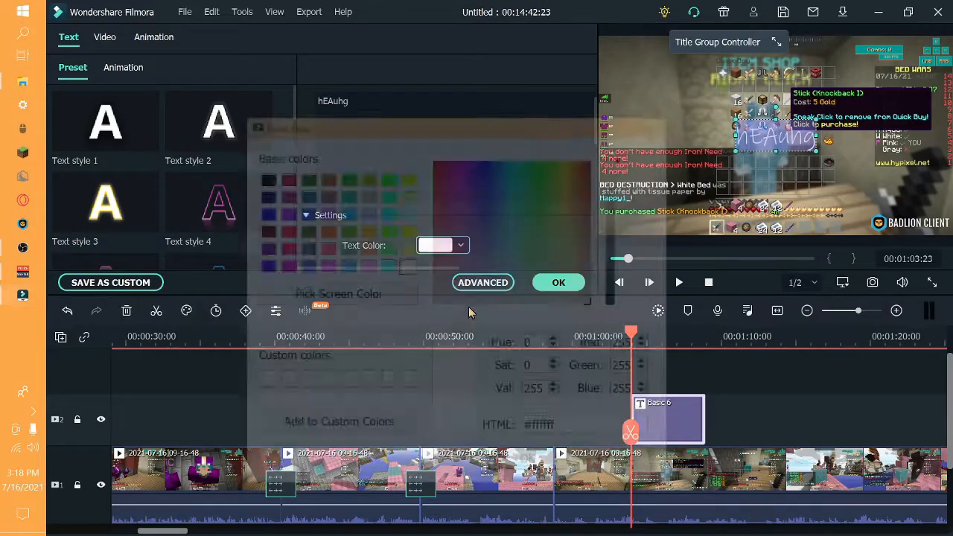
{"action": "left_click_drag", "start_coordinate": [466, 249], "coordinate": [517, 154]}
{"action": "left_click_drag", "start_coordinate": [617, 195], "coordinate": [620, 255]}
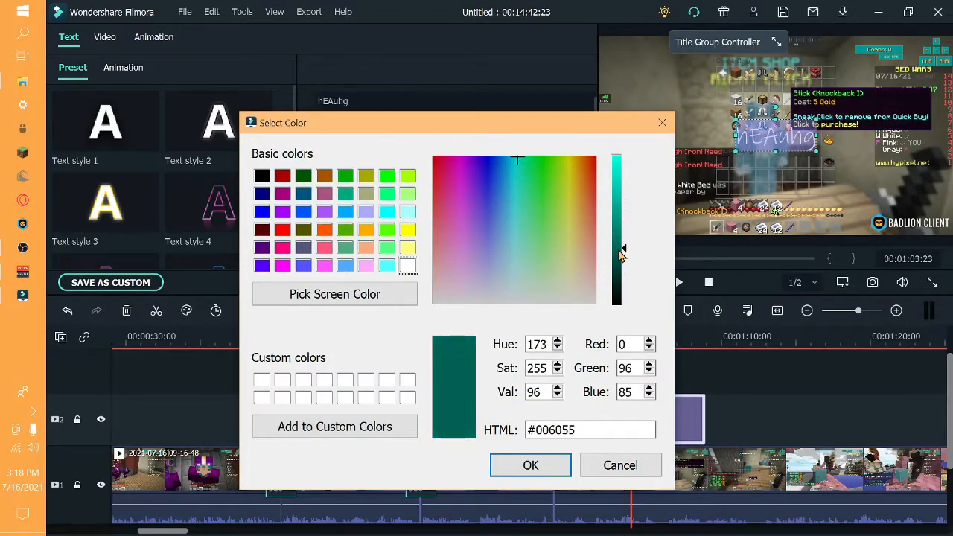
{"action": "left_click_drag", "start_coordinate": [519, 165], "coordinate": [515, 149]}
{"action": "left_click", "coordinate": [529, 465]}
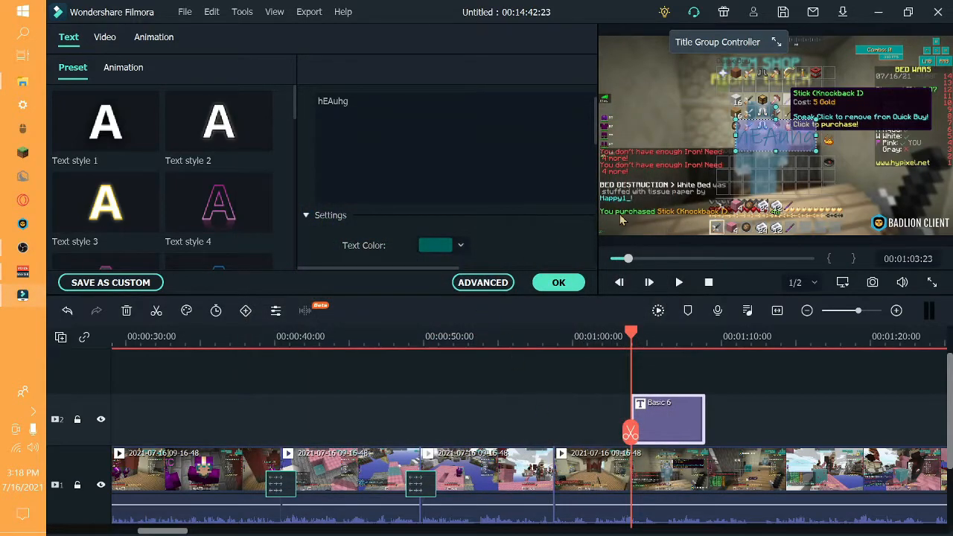
Step: Reselect the title after viewing it unselected, and enlarge its text box in the preview
{"action": "left_click", "coordinate": [719, 190]}
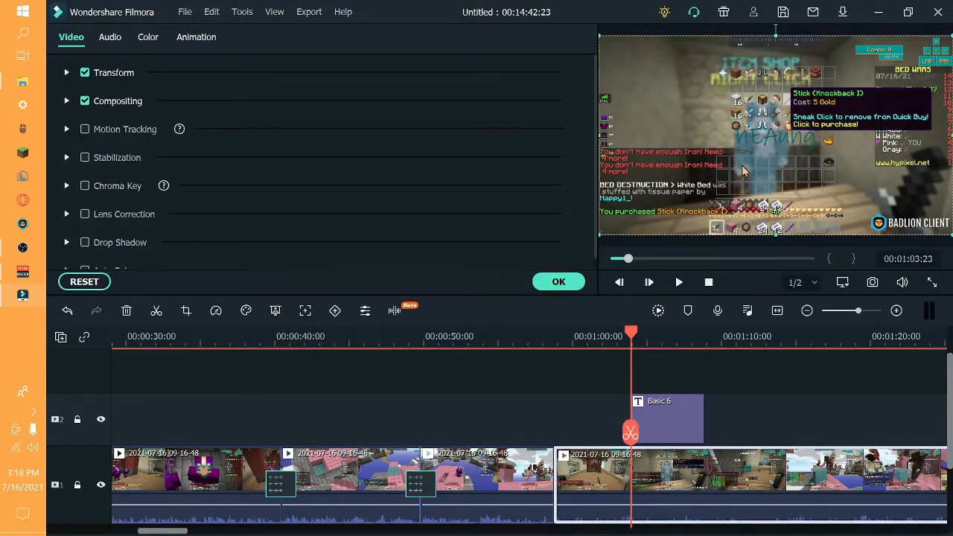
{"action": "left_click", "coordinate": [685, 424]}
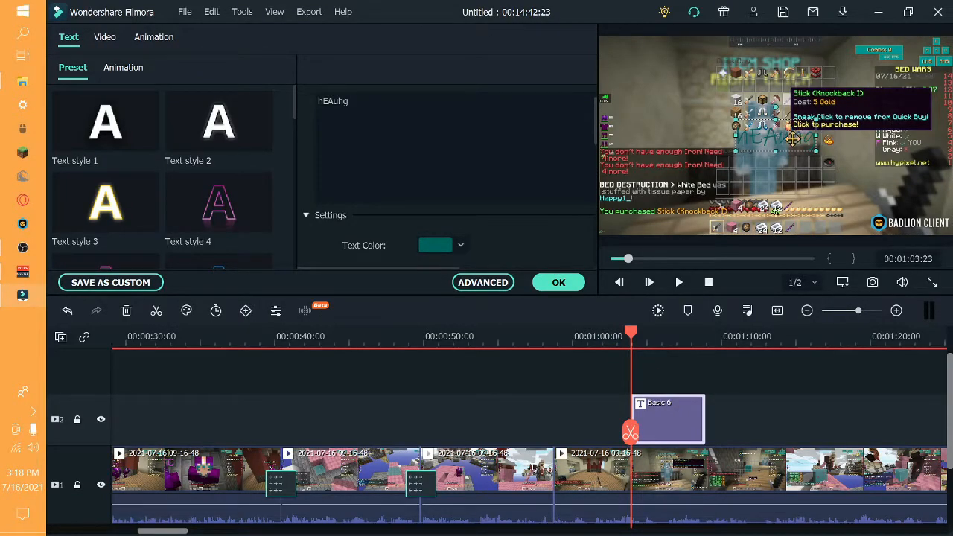
{"action": "left_click_drag", "start_coordinate": [714, 119], "coordinate": [769, 157]}
Step: Set the title's font size to 90
{"action": "scroll", "coordinate": [461, 134], "scroll_direction": "up", "scroll_amount": 2}
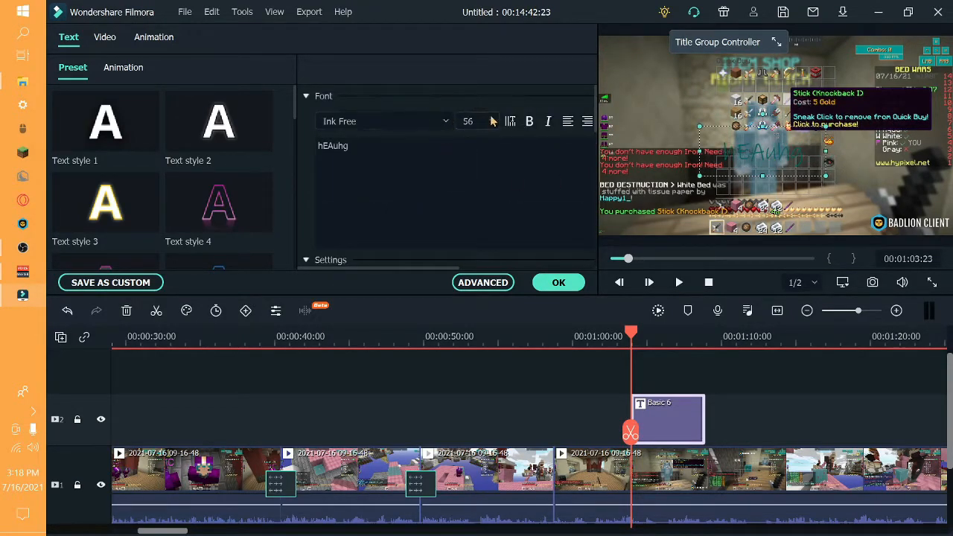
{"action": "left_click", "coordinate": [474, 122]}
{"action": "left_click", "coordinate": [491, 122]}
{"action": "scroll", "coordinate": [470, 216], "scroll_direction": "down", "scroll_amount": 2}
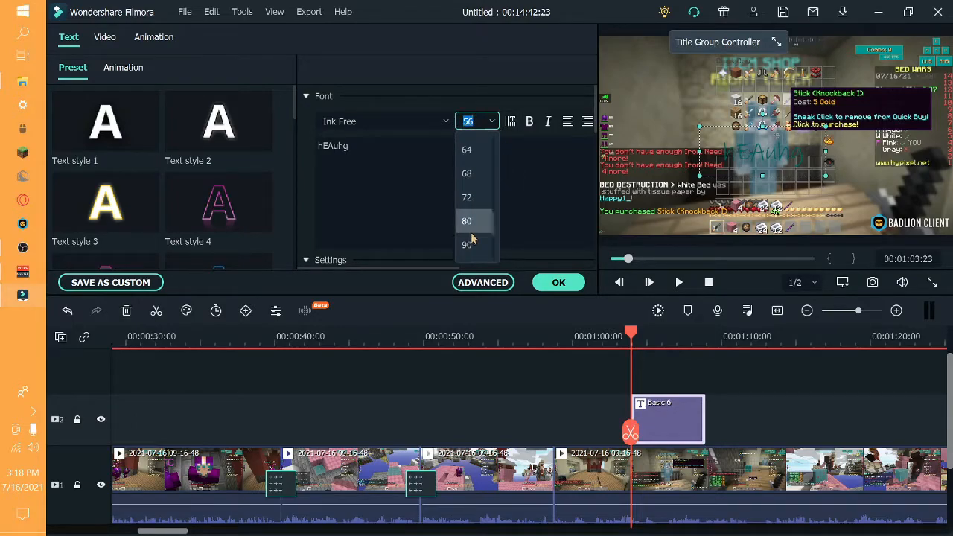
{"action": "left_click", "coordinate": [468, 243]}
Step: Raise the title's font size to 150
{"action": "left_click", "coordinate": [492, 120]}
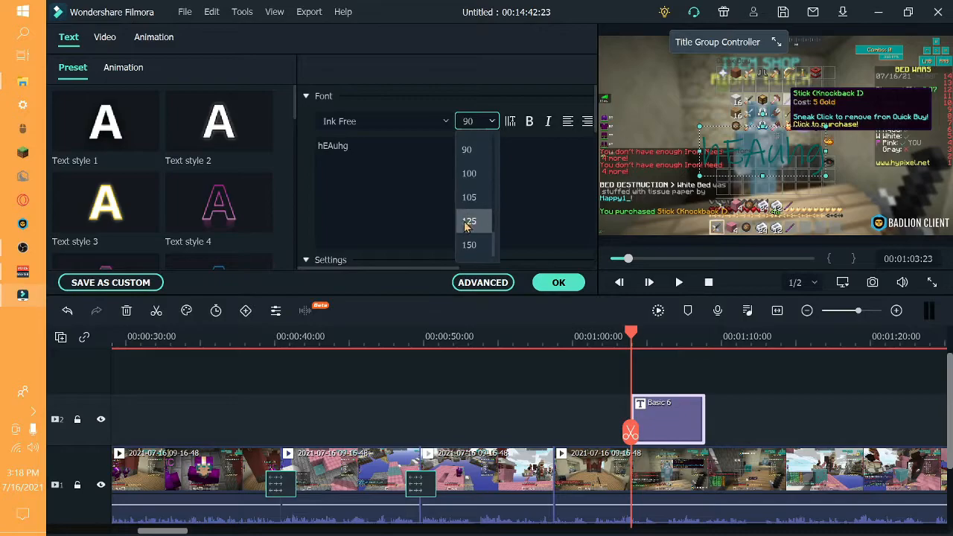
{"action": "scroll", "coordinate": [469, 197], "scroll_direction": "up", "scroll_amount": 1}
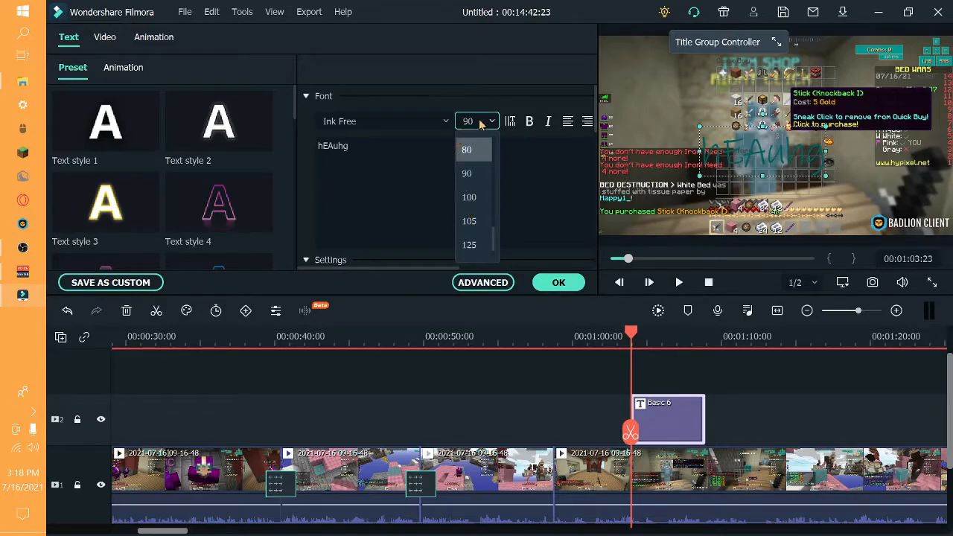
{"action": "scroll", "coordinate": [465, 215], "scroll_direction": "down", "scroll_amount": 1}
{"action": "left_click", "coordinate": [466, 237]}
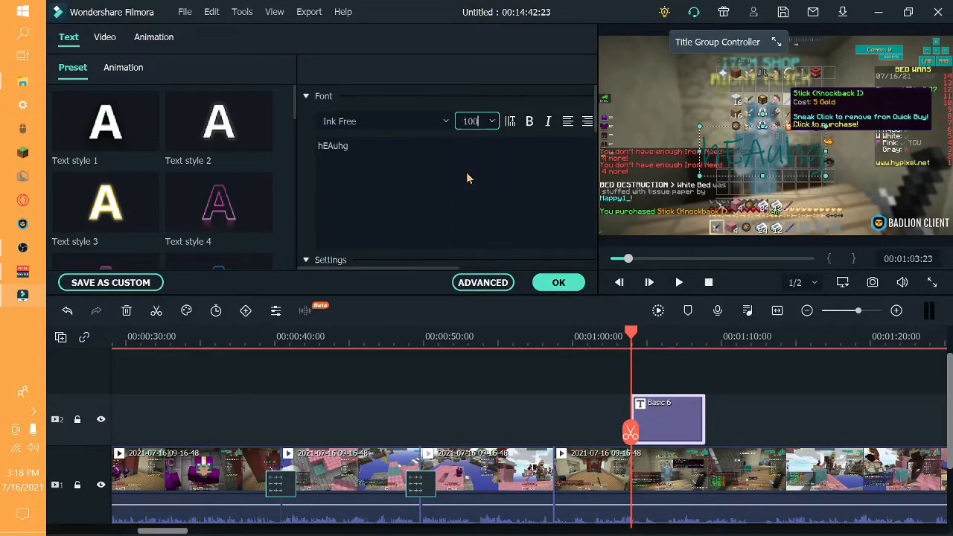
{"action": "key", "text": "BackSpace"}
{"action": "left_click", "coordinate": [469, 174]}
{"action": "left_click", "coordinate": [474, 122]}
{"action": "left_click", "coordinate": [456, 106]}
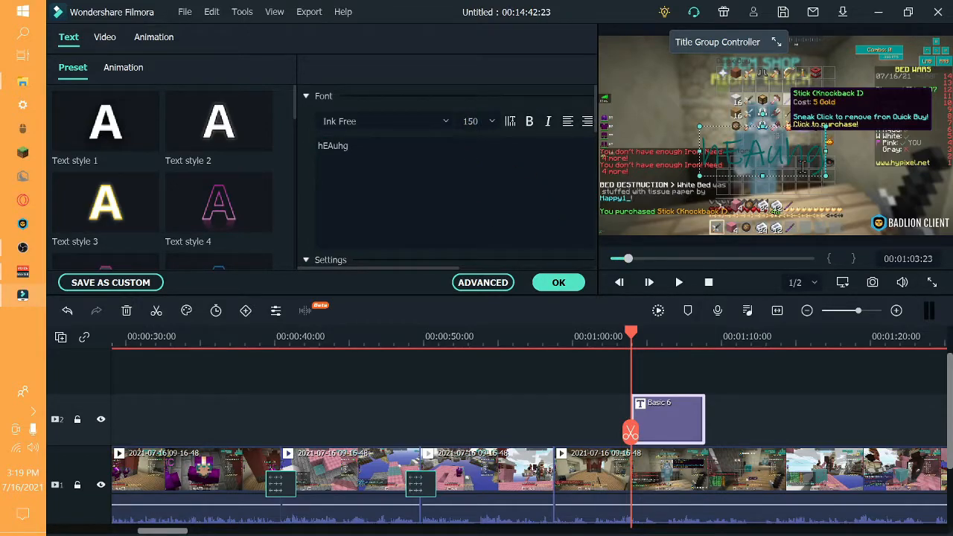
Step: Enlarge the hEAuhg title around the middle of the preview to span most of the frame and tilt it clockwise
{"action": "left_click_drag", "start_coordinate": [784, 171], "coordinate": [796, 149]}
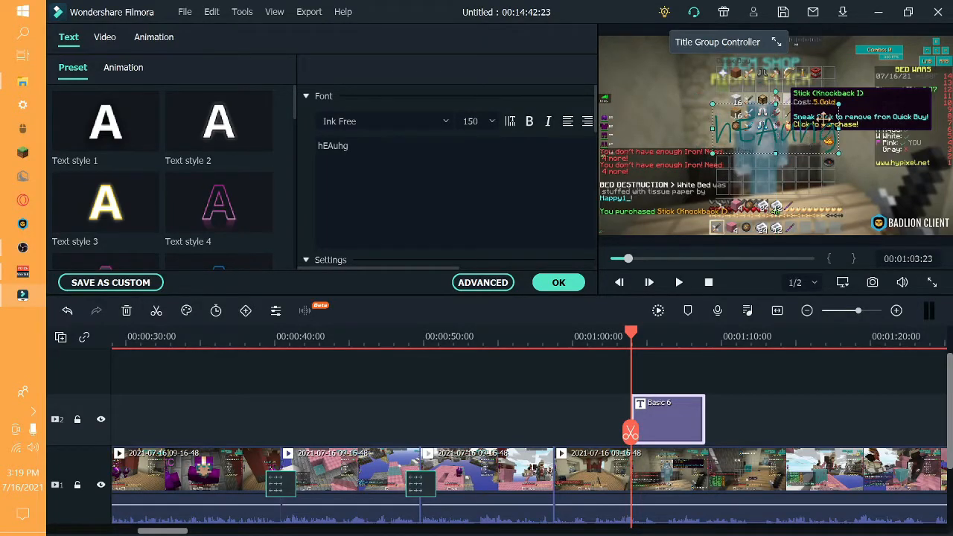
{"action": "left_click_drag", "start_coordinate": [835, 103], "coordinate": [908, 75]}
{"action": "left_click_drag", "start_coordinate": [832, 124], "coordinate": [752, 175]}
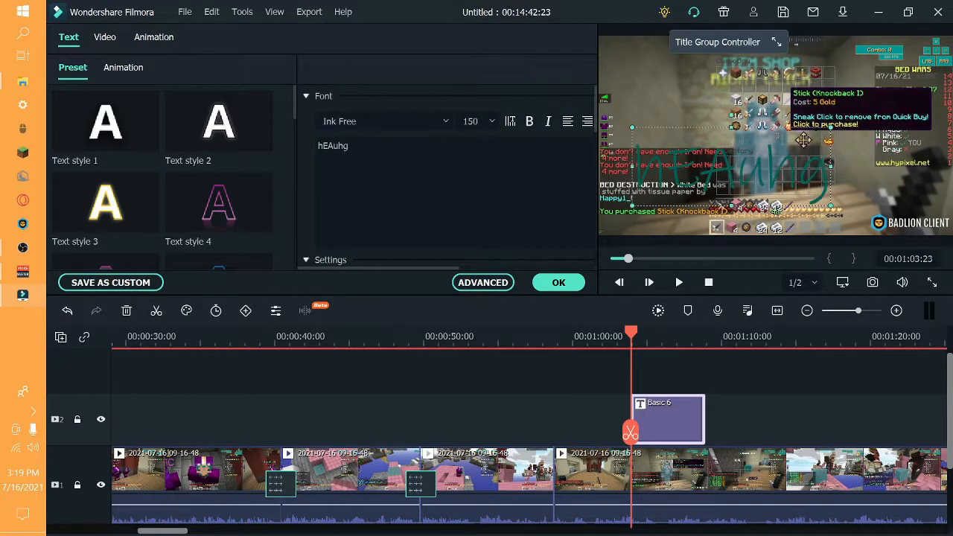
{"action": "left_click_drag", "start_coordinate": [826, 131], "coordinate": [922, 75]}
{"action": "left_click_drag", "start_coordinate": [789, 96], "coordinate": [774, 123]}
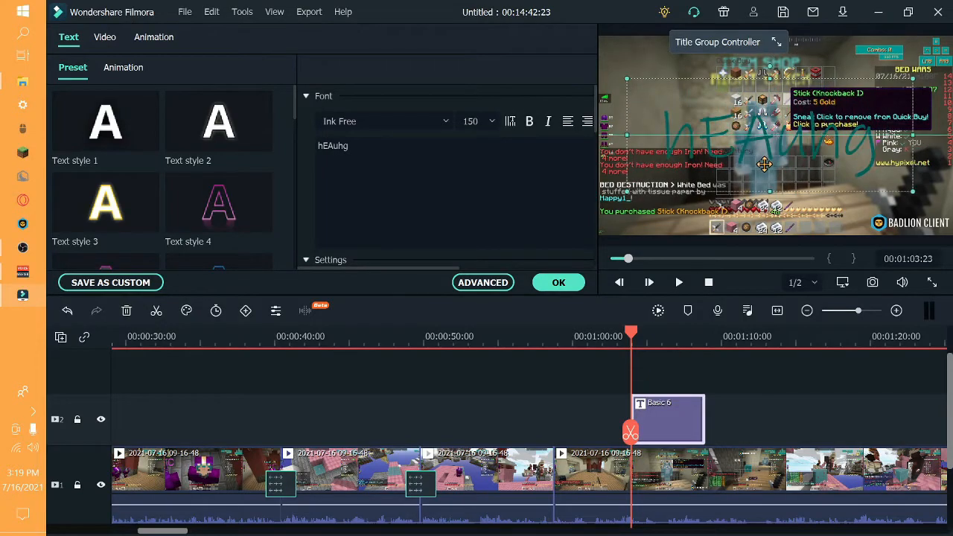
{"action": "left_click_drag", "start_coordinate": [776, 65], "coordinate": [804, 78]}
{"action": "left_click", "coordinate": [797, 376]}
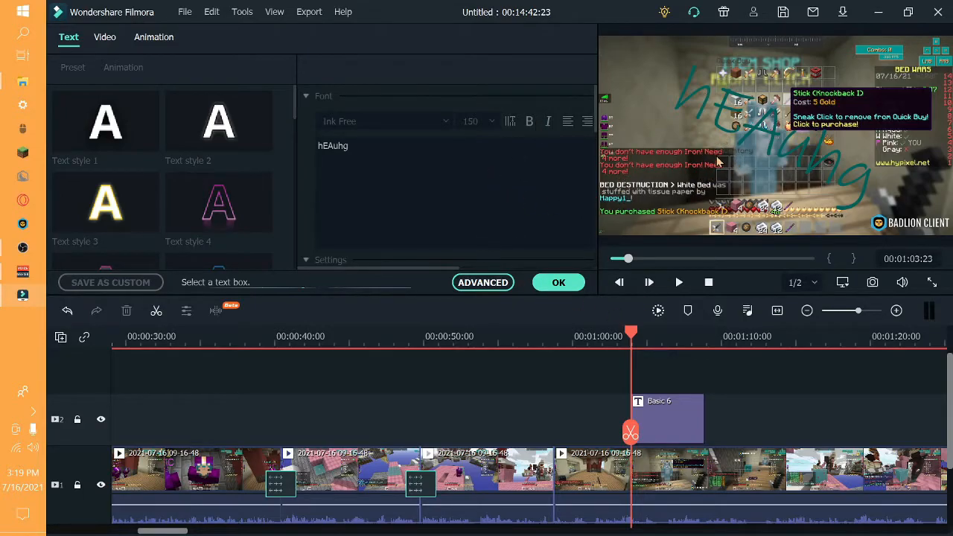
Step: Select the tilted title text and change its text color to light orange
{"action": "left_click", "coordinate": [750, 128]}
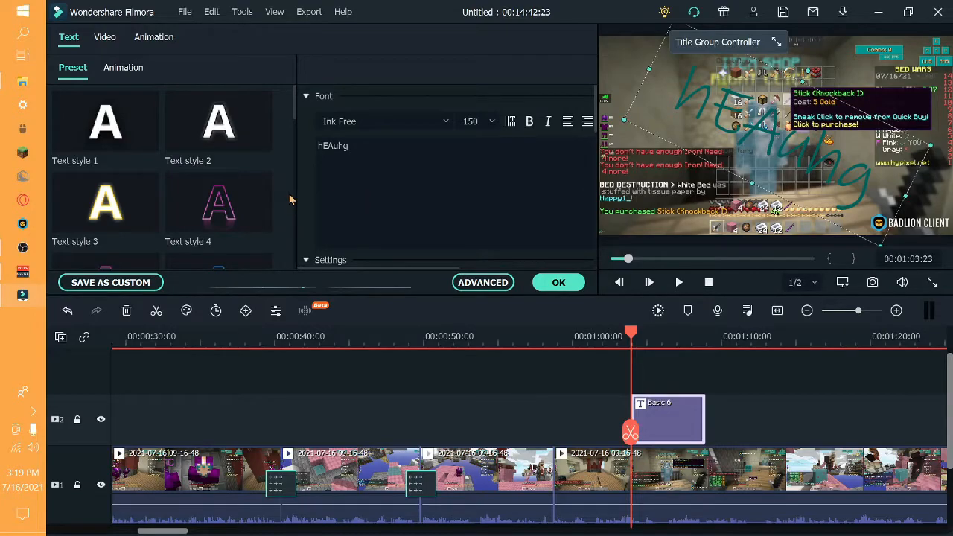
{"action": "scroll", "coordinate": [372, 208], "scroll_direction": "down", "scroll_amount": 3}
{"action": "scroll", "coordinate": [382, 223], "scroll_direction": "up", "scroll_amount": 3}
{"action": "scroll", "coordinate": [379, 207], "scroll_direction": "down", "scroll_amount": 2}
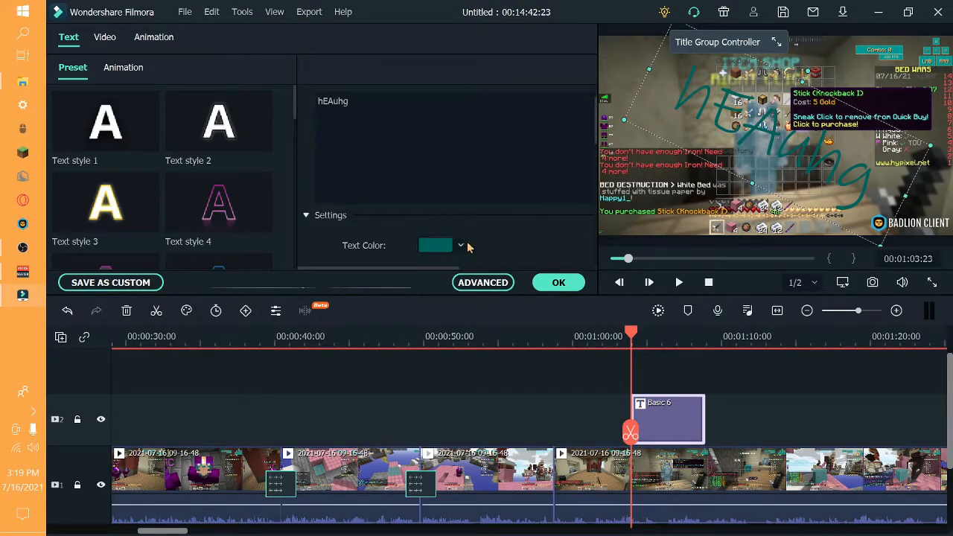
{"action": "left_click", "coordinate": [467, 245]}
{"action": "left_click", "coordinate": [477, 285]}
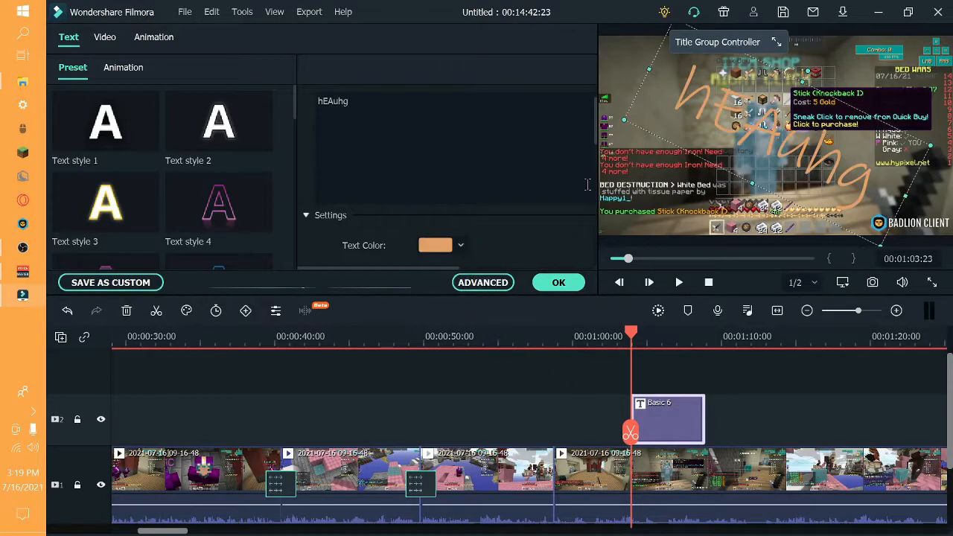
{"action": "left_click", "coordinate": [460, 246]}
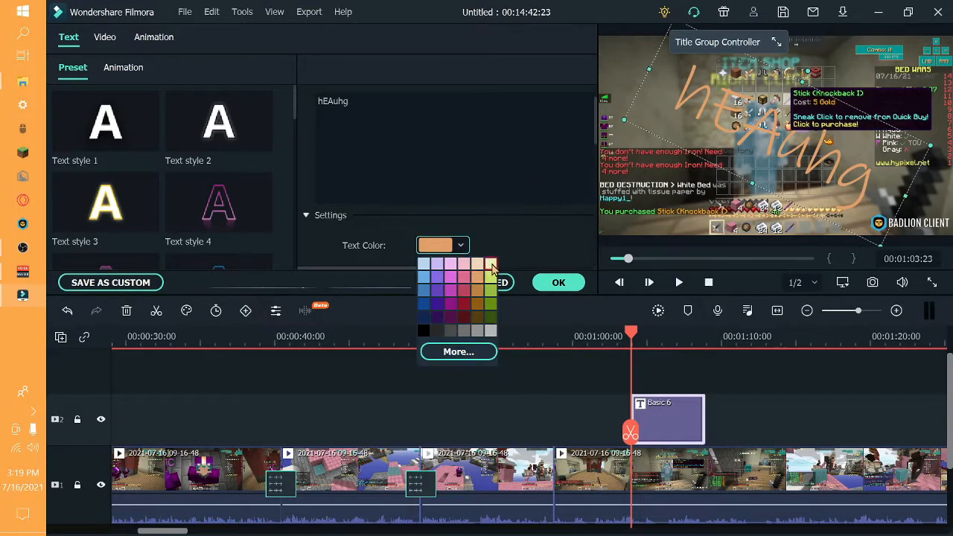
{"action": "left_click", "coordinate": [493, 221]}
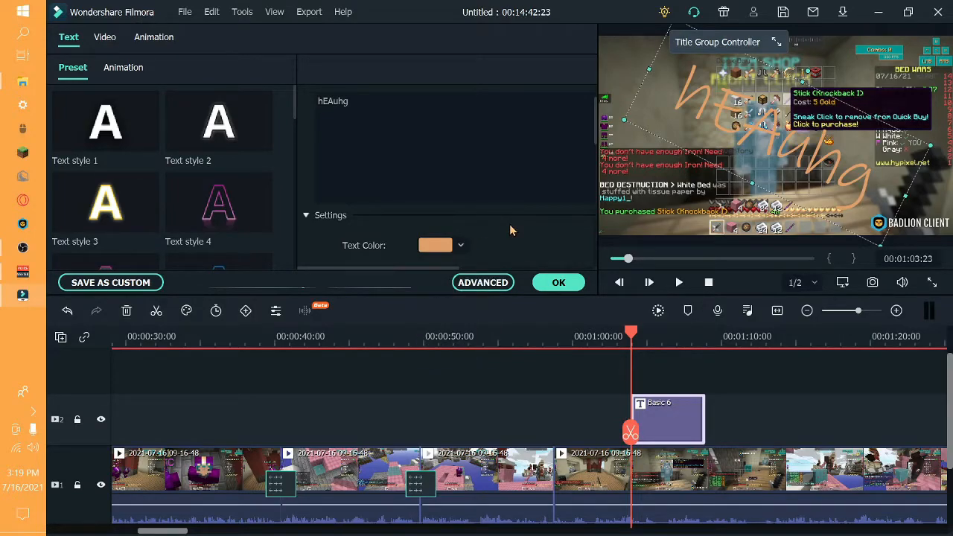
Step: Check how the orange hEAuhg title appears over the gameplay by scrubbing around it and playing from 00:01:03:07
{"action": "left_click_drag", "start_coordinate": [631, 433], "coordinate": [617, 433]}
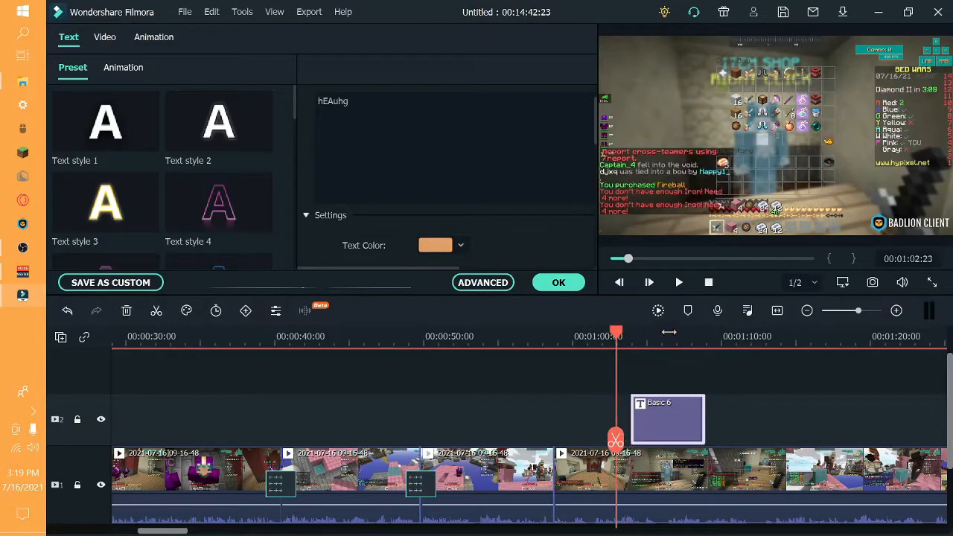
{"action": "left_click", "coordinate": [658, 337]}
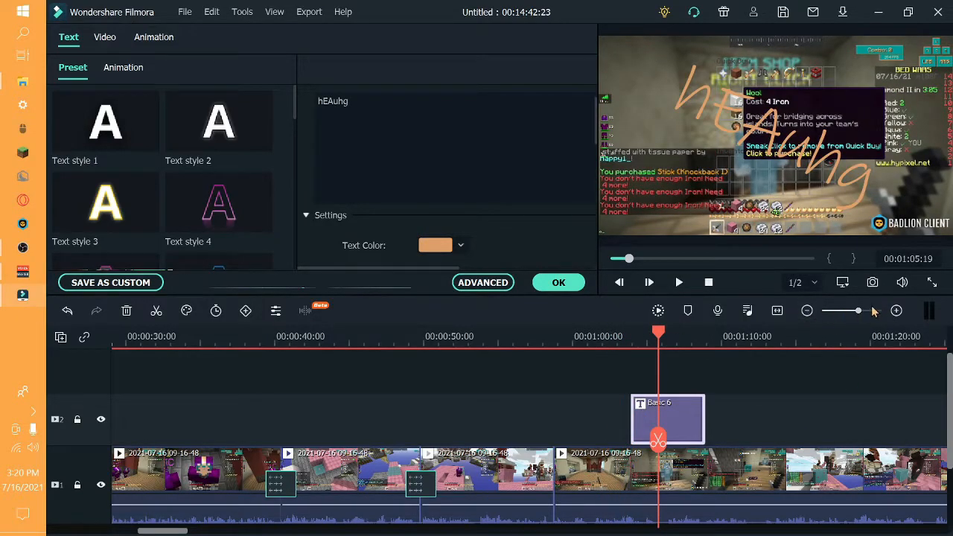
{"action": "mouse_move", "coordinate": [855, 313]}
{"action": "left_mouse_down"}
{"action": "mouse_move", "coordinate": [825, 317]}
{"action": "mouse_move", "coordinate": [852, 313]}
{"action": "mouse_move", "coordinate": [828, 313]}
{"action": "mouse_move", "coordinate": [837, 313]}
{"action": "left_mouse_up"}
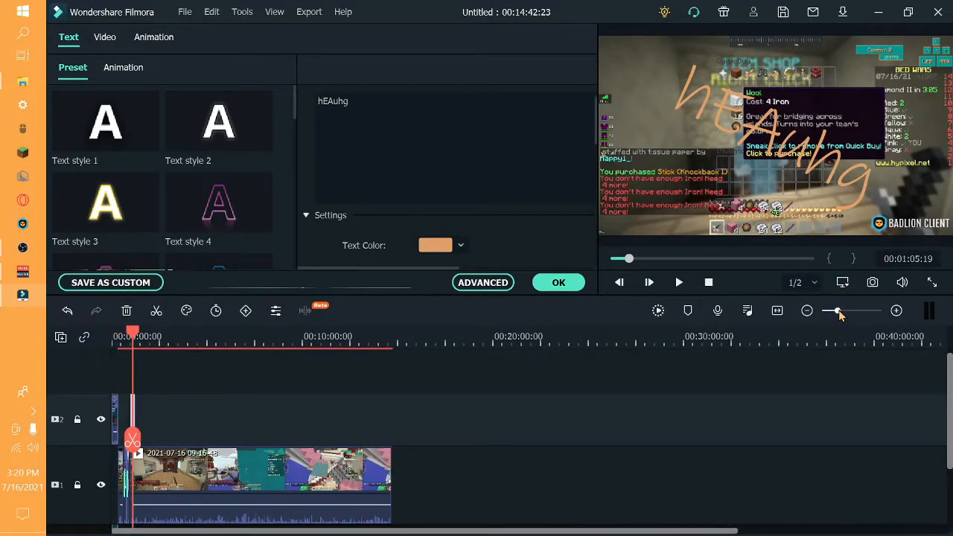
{"action": "left_click_drag", "start_coordinate": [838, 312], "coordinate": [866, 312]}
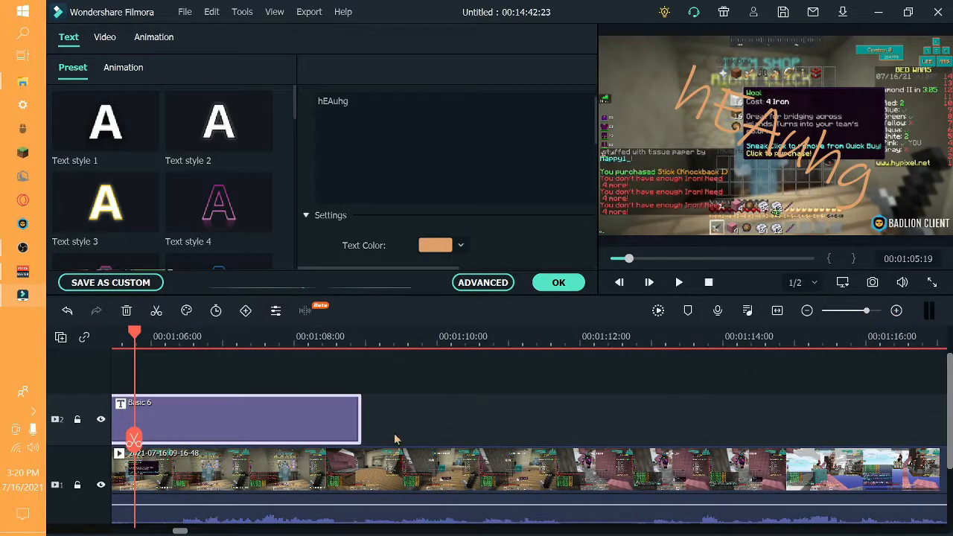
{"action": "left_click_drag", "start_coordinate": [128, 458], "coordinate": [495, 472]}
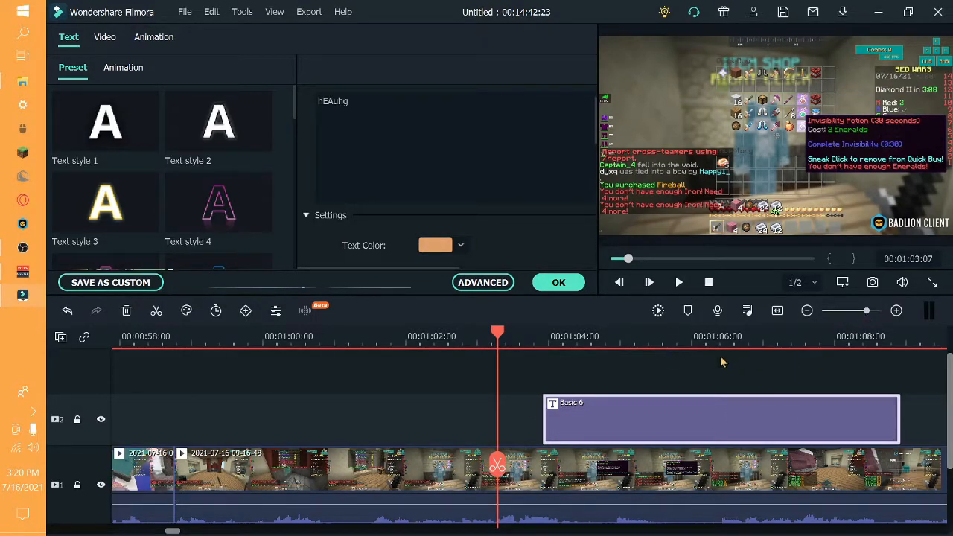
{"action": "left_click", "coordinate": [680, 284]}
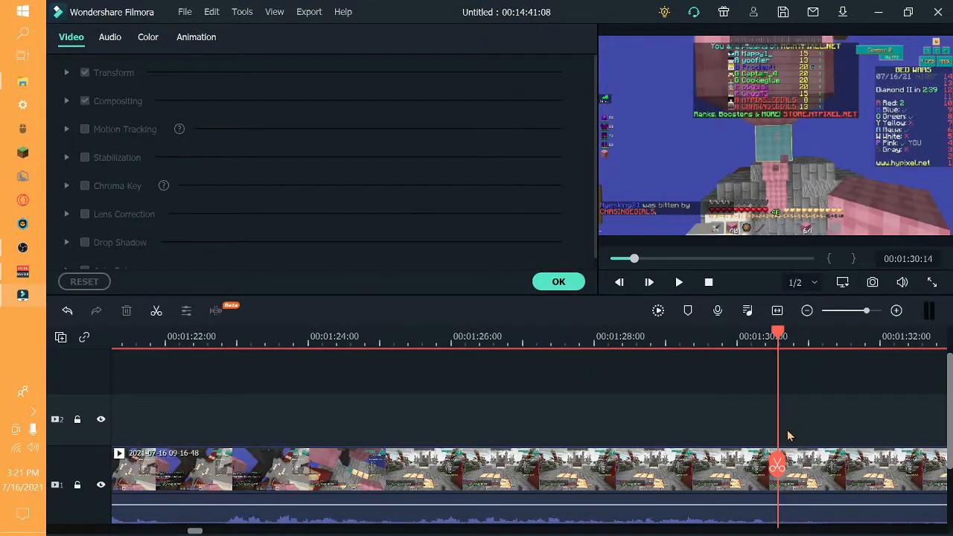
Step: Scrub back through the gameplay clip to 00:01:25:08
{"action": "left_click_drag", "start_coordinate": [778, 463], "coordinate": [526, 503]}
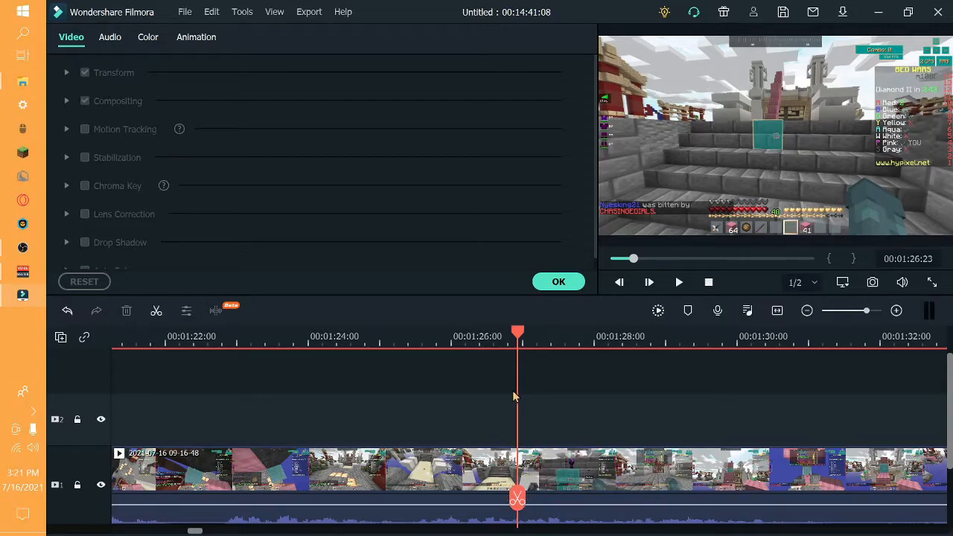
{"action": "left_click_drag", "start_coordinate": [517, 498], "coordinate": [414, 474]}
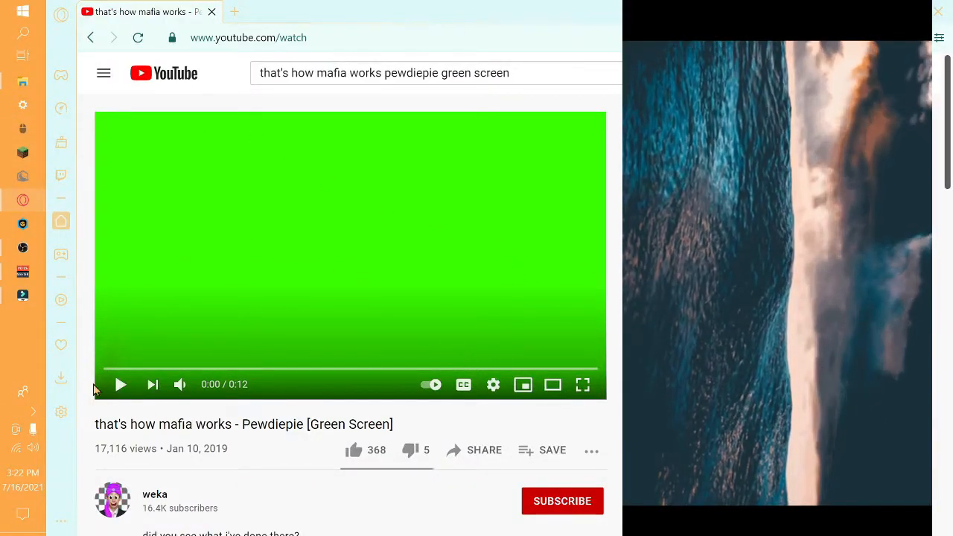
Step: In the browser, play the "that's how mafia works" green screen video, rewind it, replay it to the end, and close the browser
{"action": "scroll", "coordinate": [158, 402], "scroll_direction": "down", "scroll_amount": 5}
{"action": "scroll", "coordinate": [158, 402], "scroll_direction": "up", "scroll_amount": 5}
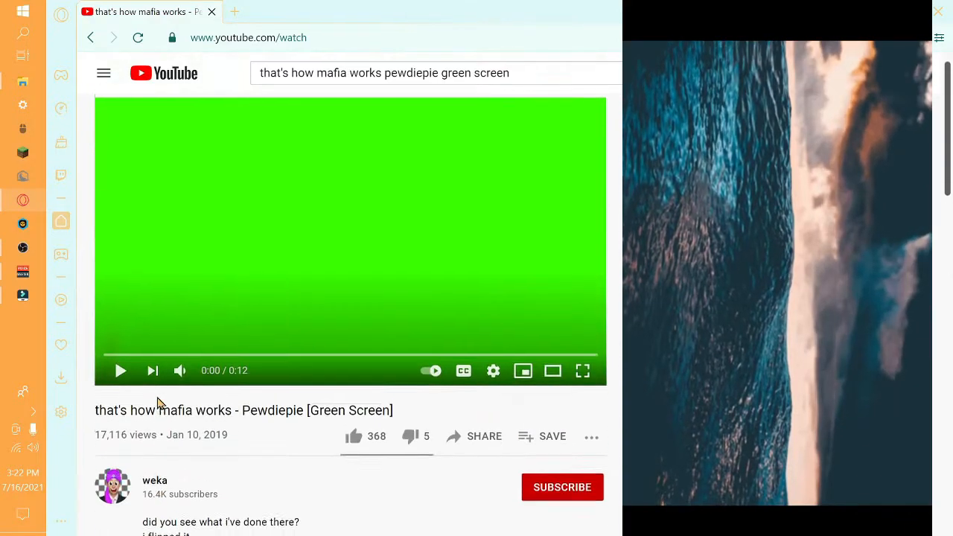
{"action": "left_click", "coordinate": [119, 385]}
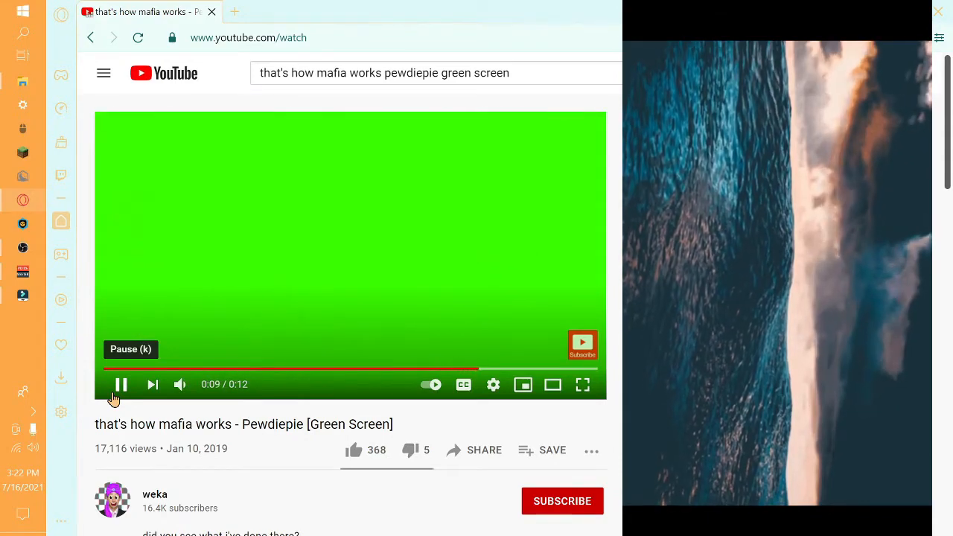
{"action": "left_click", "coordinate": [113, 400]}
{"action": "key", "text": "Left"}
{"action": "key", "text": "Left"}
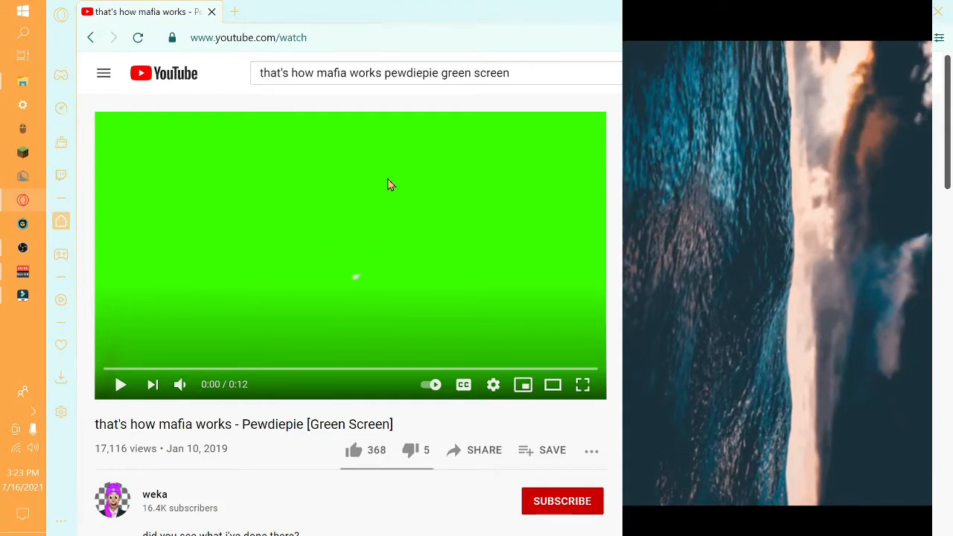
{"action": "left_click", "coordinate": [314, 250]}
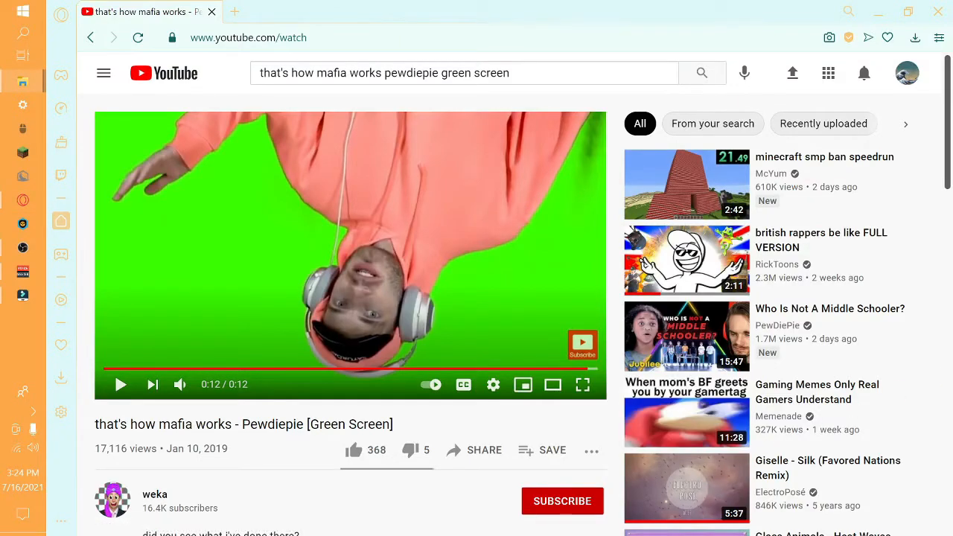
{"action": "left_click", "coordinate": [936, 9]}
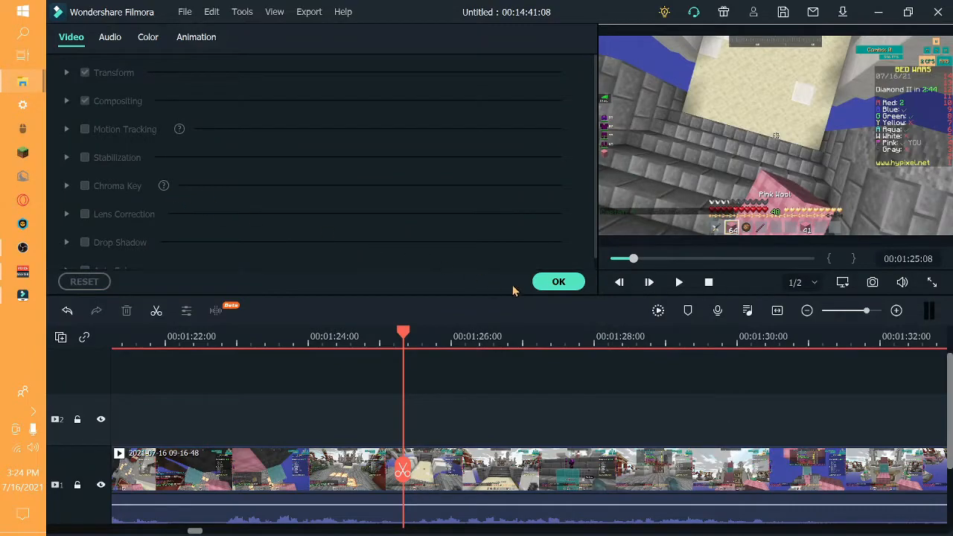
Step: Back in Filmora, import the captured "that's how mafia works" green screen video from the Videos Captures folder into the project media
{"action": "left_click", "coordinate": [569, 283]}
{"action": "left_click", "coordinate": [78, 47]}
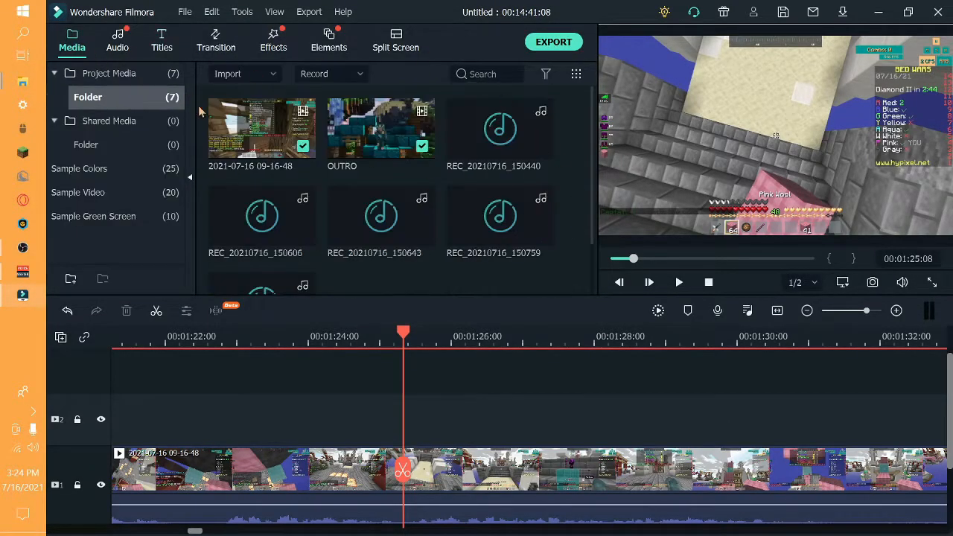
{"action": "key", "text": "alt+Tab"}
{"action": "scroll", "coordinate": [437, 141], "scroll_direction": "down", "scroll_amount": 1}
{"action": "scroll", "coordinate": [386, 168], "scroll_direction": "up", "scroll_amount": 1}
{"action": "scroll", "coordinate": [380, 186], "scroll_direction": "down", "scroll_amount": 1}
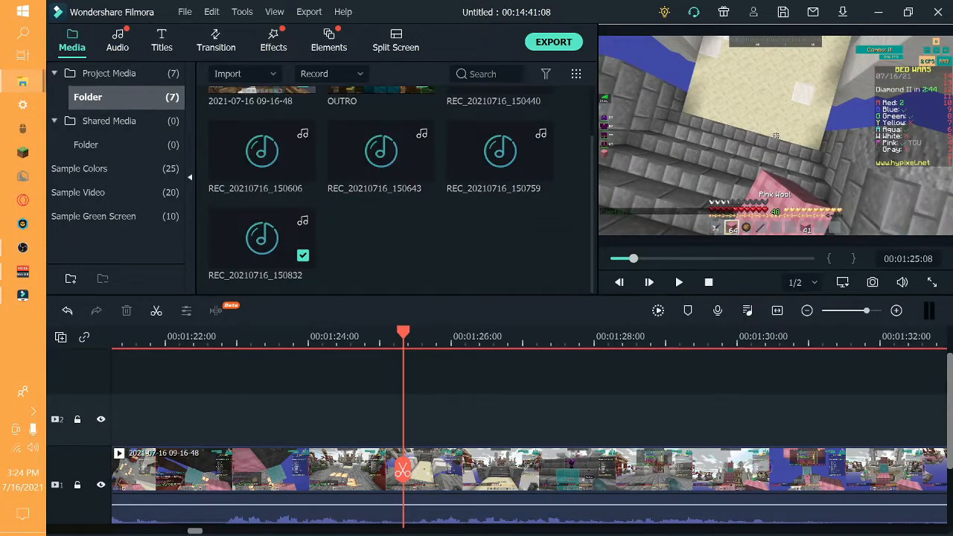
{"action": "left_click_drag", "start_coordinate": [951, 182], "coordinate": [443, 217]}
{"action": "scroll", "coordinate": [648, 347], "scroll_direction": "down", "scroll_amount": 3}
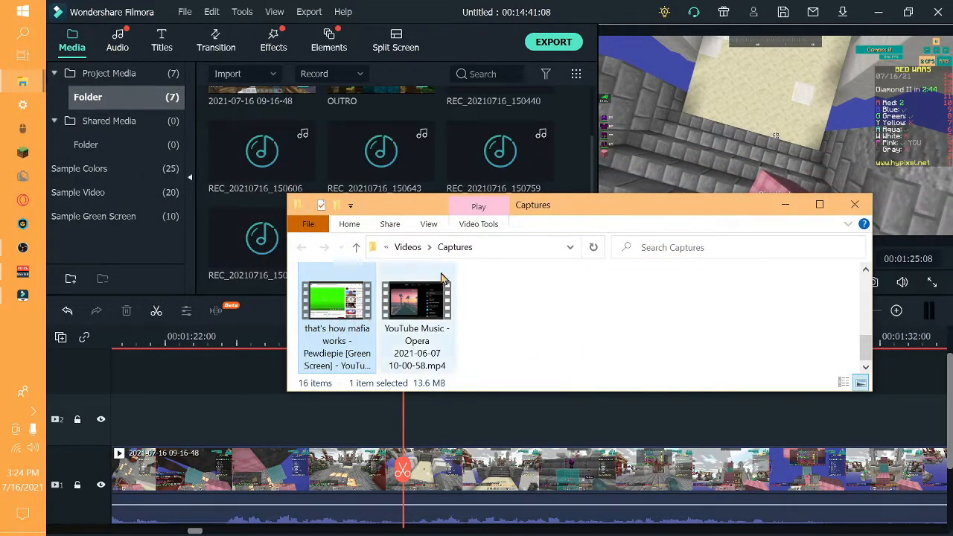
{"action": "left_click_drag", "start_coordinate": [494, 204], "coordinate": [406, 265]}
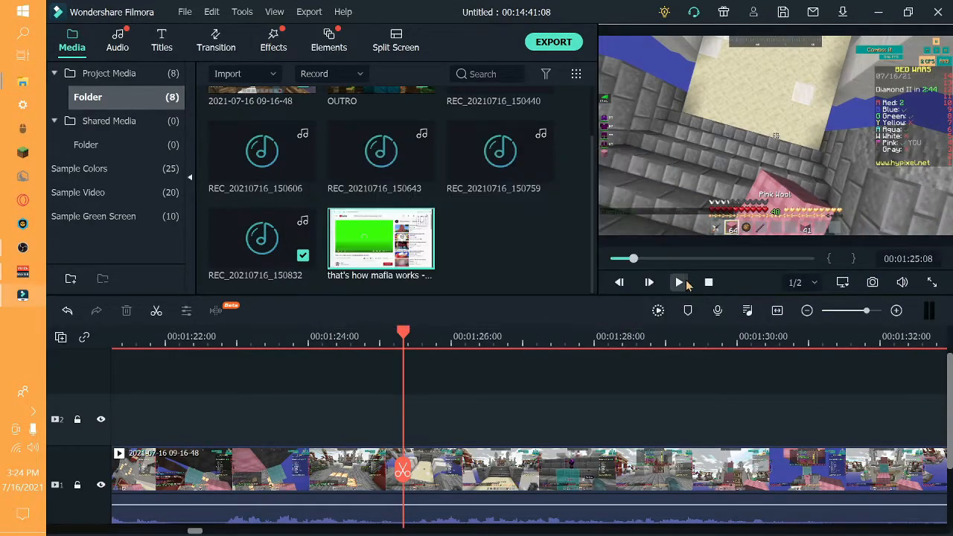
Step: Play the gameplay to find the insertion point and place the green screen video on track 2 at 00:01:28:17
{"action": "mouse_move", "coordinate": [382, 245]}
{"action": "left_click", "coordinate": [678, 282]}
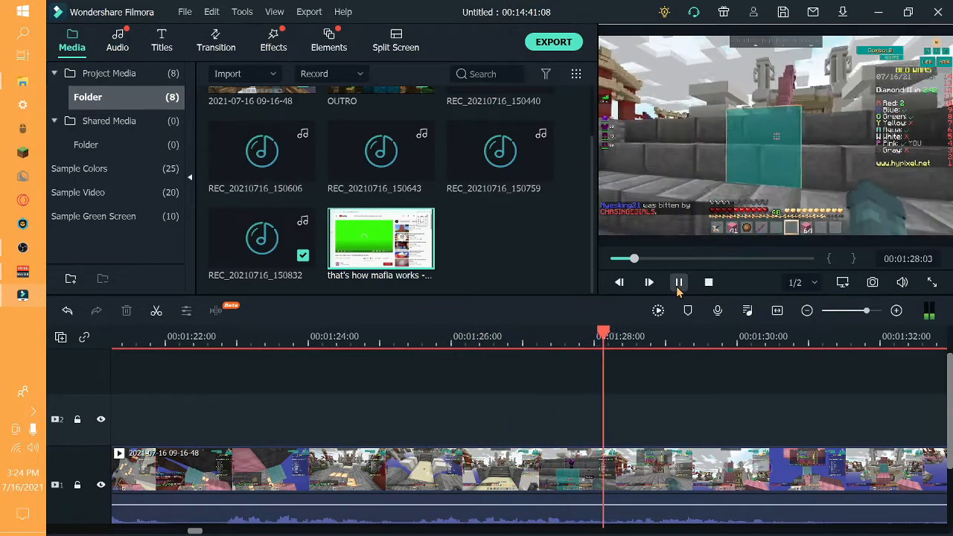
{"action": "left_click", "coordinate": [678, 282]}
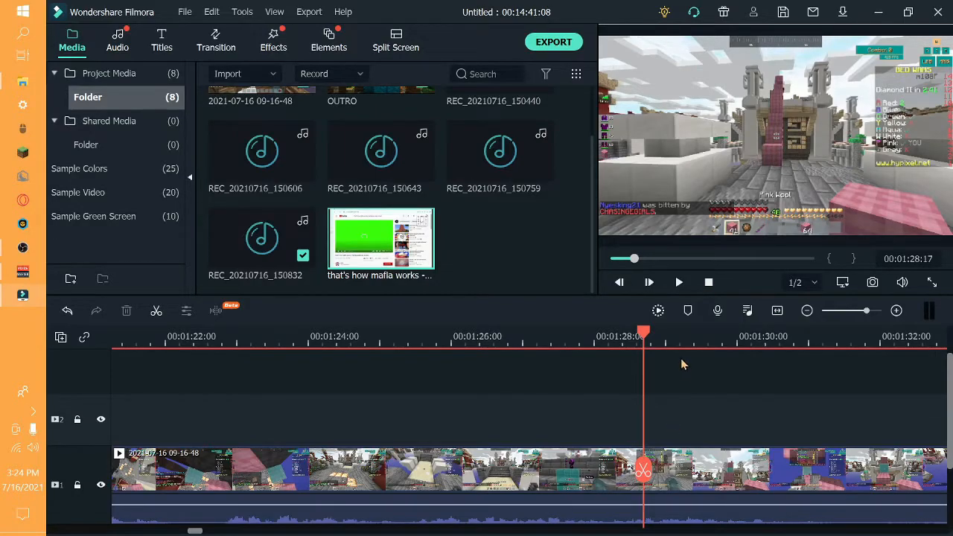
{"action": "left_click_drag", "start_coordinate": [387, 253], "coordinate": [647, 437]}
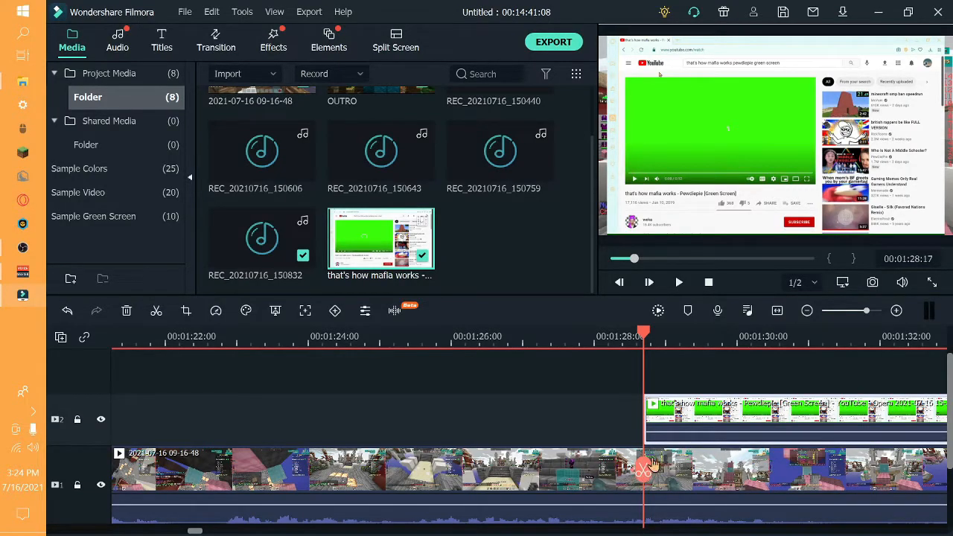
Step: Enlarge and reposition the overlay video so that only its green screen area fills the preview frame
{"action": "left_click_drag", "start_coordinate": [786, 131], "coordinate": [664, 171]}
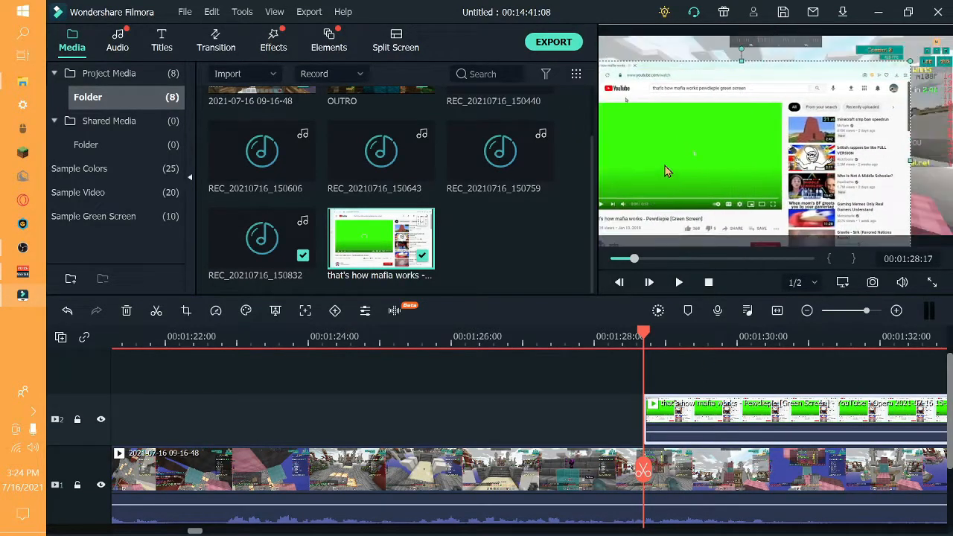
{"action": "left_click_drag", "start_coordinate": [909, 61], "coordinate": [949, 36]}
{"action": "left_click_drag", "start_coordinate": [670, 215], "coordinate": [669, 208]}
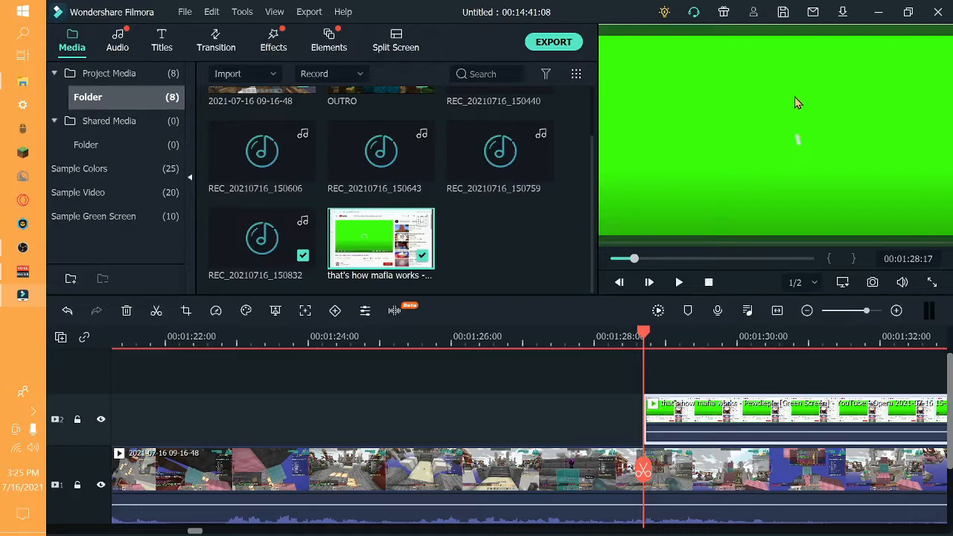
Step: Split the green screen clip at 00:01:41:04 and ripple delete the unwanted part before the cut
{"action": "left_click", "coordinate": [677, 281]}
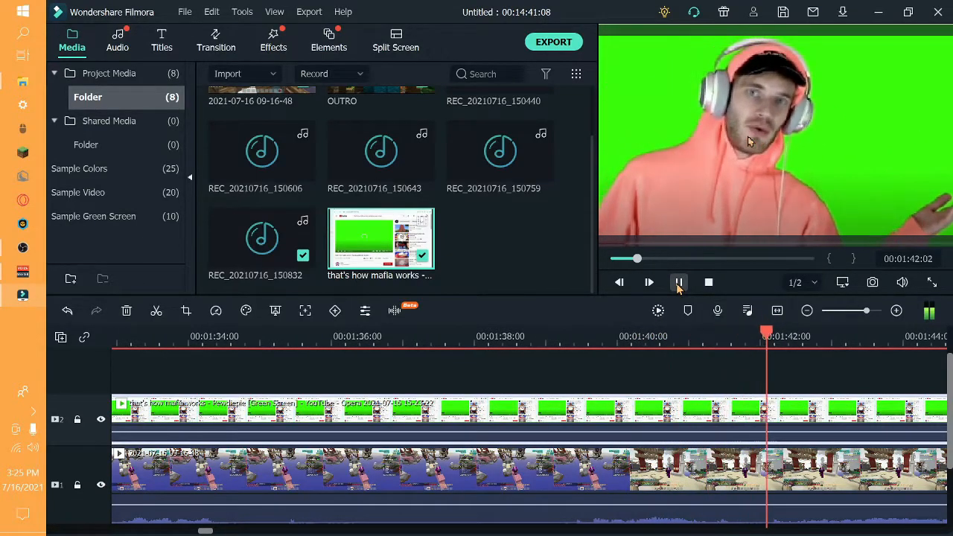
{"action": "left_click", "coordinate": [678, 283]}
{"action": "left_click_drag", "start_coordinate": [806, 466], "coordinate": [693, 421]}
{"action": "left_click_drag", "start_coordinate": [669, 457], "coordinate": [700, 460]}
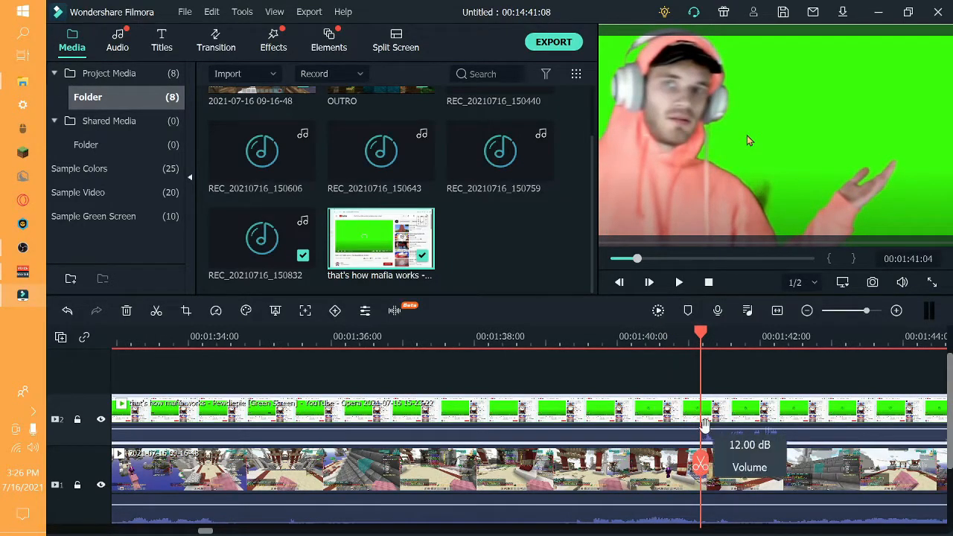
{"action": "left_click", "coordinate": [702, 466]}
{"action": "right_click", "coordinate": [629, 409]}
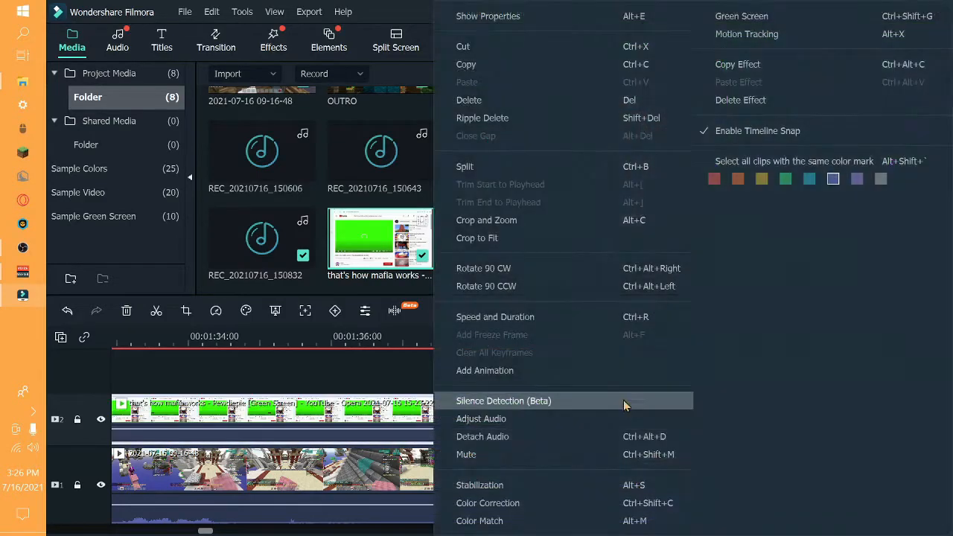
{"action": "left_click", "coordinate": [446, 118]}
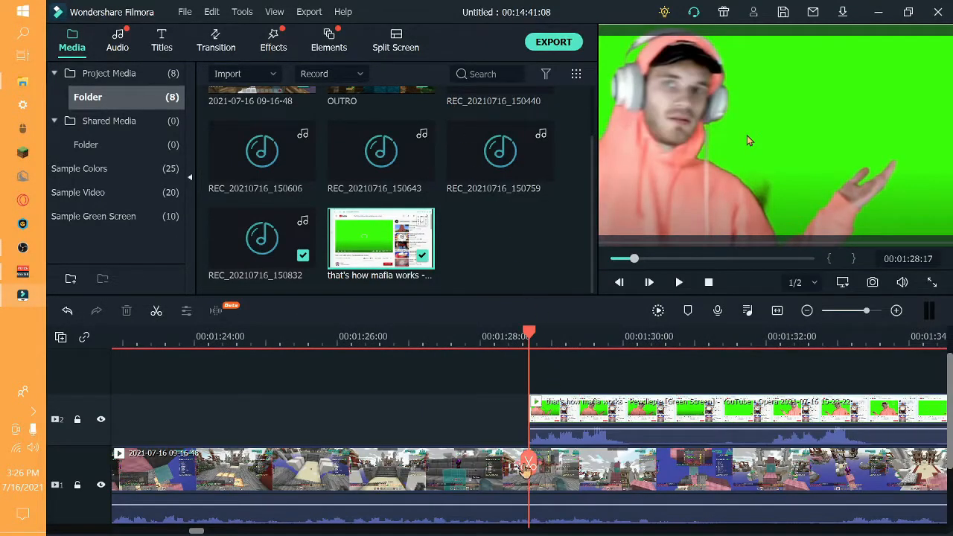
Step: Play the shortened overlay, split both tracks at 00:01:30:02, and delete the green screen part after the cut
{"action": "mouse_move", "coordinate": [528, 460]}
{"action": "left_mouse_down"}
{"action": "mouse_move", "coordinate": [415, 457]}
{"action": "mouse_move", "coordinate": [445, 450]}
{"action": "mouse_move", "coordinate": [530, 465]}
{"action": "left_mouse_up"}
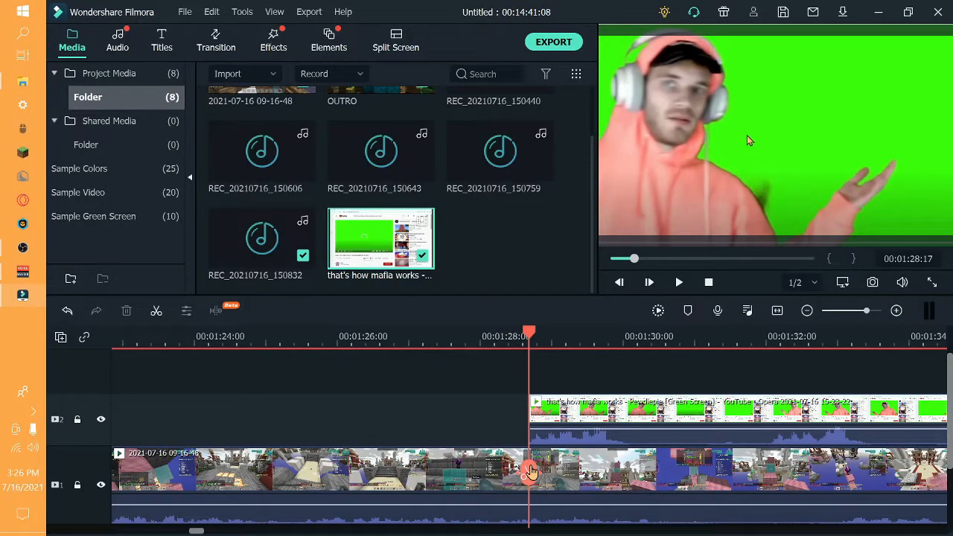
{"action": "left_click", "coordinate": [679, 283]}
{"action": "left_click", "coordinate": [679, 283]}
{"action": "left_click_drag", "start_coordinate": [691, 484], "coordinate": [634, 475]}
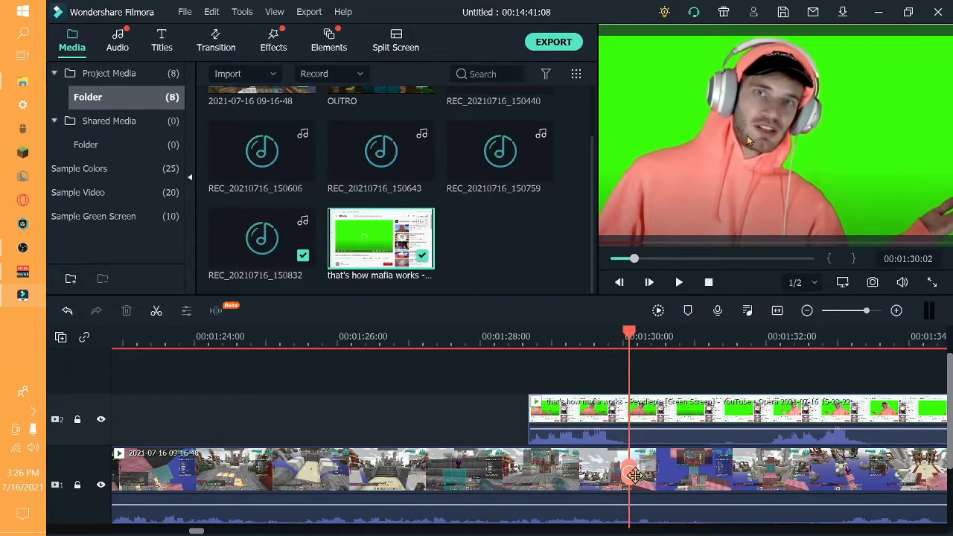
{"action": "left_click", "coordinate": [632, 473]}
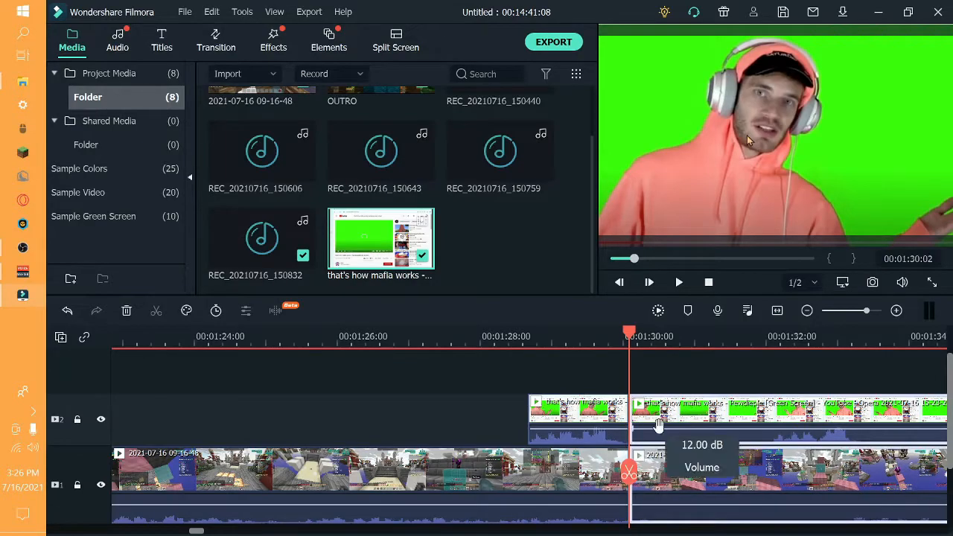
{"action": "right_click", "coordinate": [642, 425]}
{"action": "left_click", "coordinate": [446, 100]}
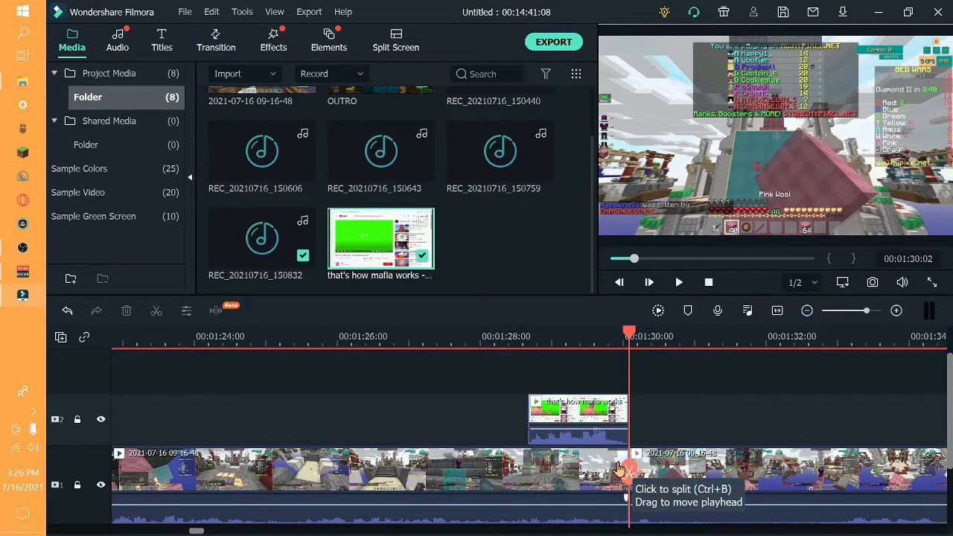
Step: Split the gameplay clip at 00:01:28:17, where the green screen overlay starts
{"action": "left_click_drag", "start_coordinate": [644, 486], "coordinate": [529, 480]}
{"action": "left_click", "coordinate": [529, 480]}
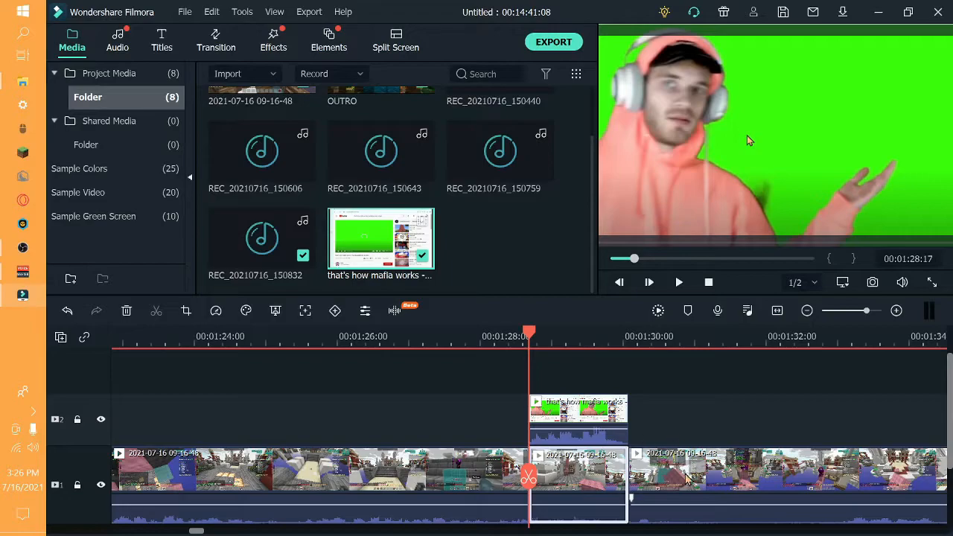
{"action": "left_click", "coordinate": [669, 431]}
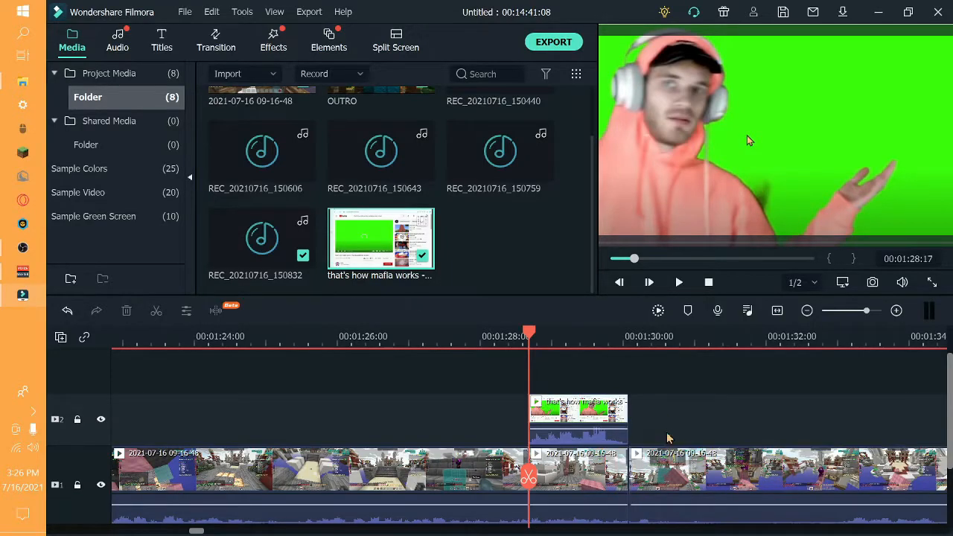
Step: Shift the gameplay clips after the cut so they start where the overlay ends, leaving a gap beneath it
{"action": "scroll", "coordinate": [612, 513], "scroll_direction": "right", "scroll_amount": 3}
{"action": "scroll", "coordinate": [613, 512], "scroll_direction": "left", "scroll_amount": 3}
{"action": "scroll", "coordinate": [476, 454], "scroll_direction": "down", "scroll_amount": 1}
{"action": "left_click_drag", "start_coordinate": [470, 449], "coordinate": [537, 440]}
{"action": "scroll", "coordinate": [509, 386], "scroll_direction": "up", "scroll_amount": 1}
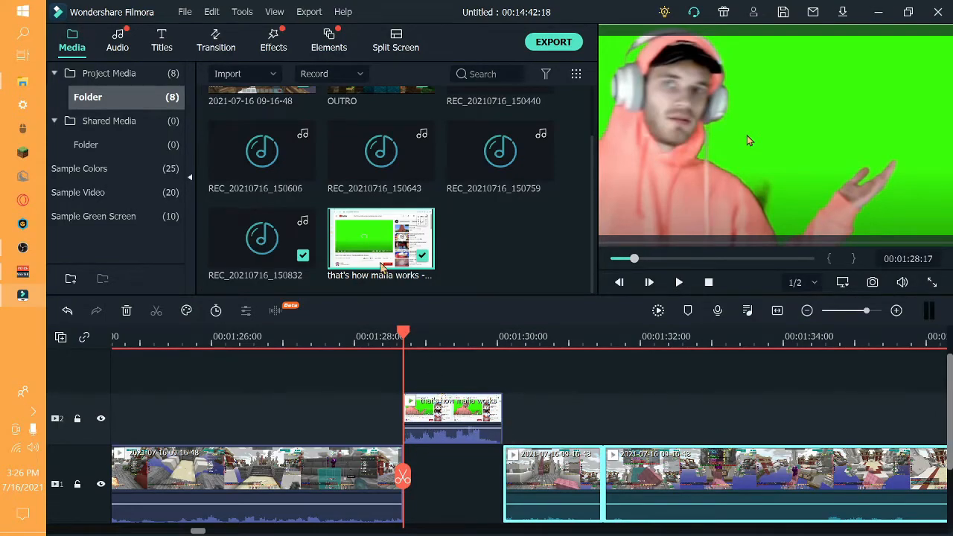
Step: Open the green screen overlay's video settings on track 2 and enable Chroma Key for it
{"action": "left_click", "coordinate": [458, 406]}
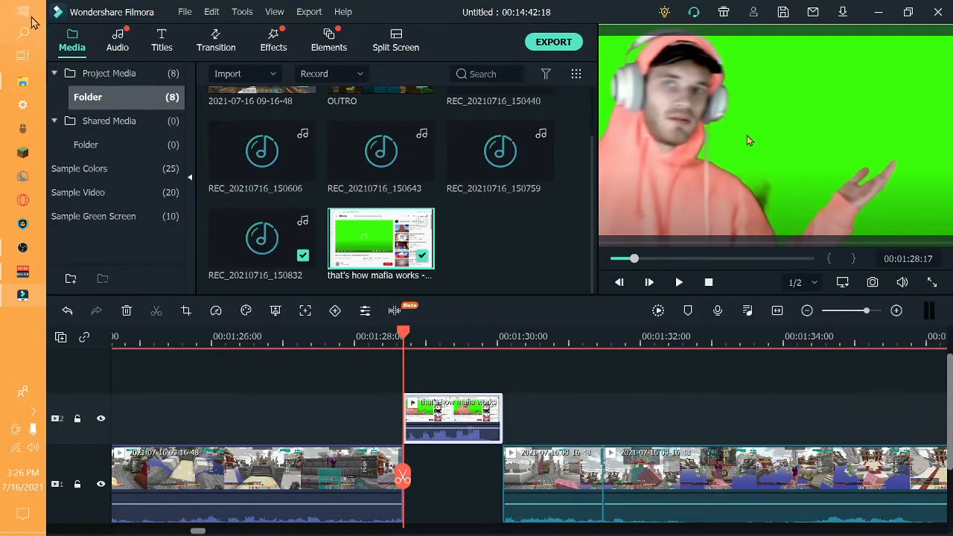
{"action": "double_click", "coordinate": [428, 415]}
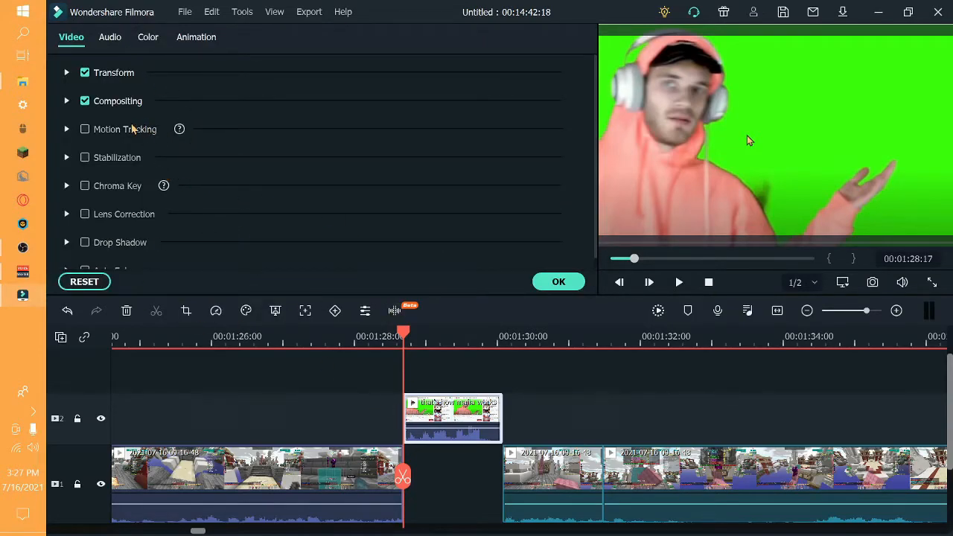
{"action": "left_click", "coordinate": [85, 187]}
{"action": "scroll", "coordinate": [311, 157], "scroll_direction": "down", "scroll_amount": 2}
{"action": "scroll", "coordinate": [310, 158], "scroll_direction": "up", "scroll_amount": 2}
{"action": "scroll", "coordinate": [309, 158], "scroll_direction": "down", "scroll_amount": 4}
{"action": "scroll", "coordinate": [309, 158], "scroll_direction": "up", "scroll_amount": 4}
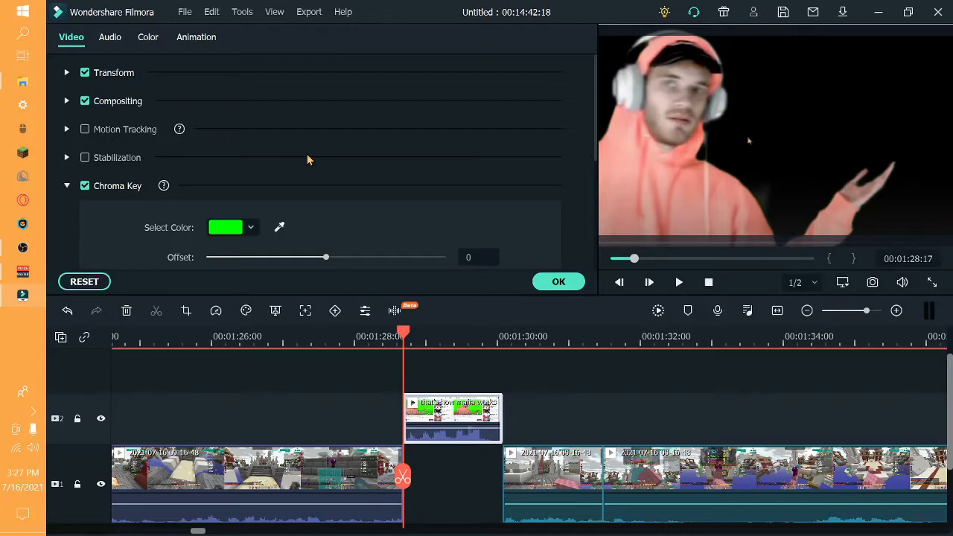
Step: Move the gameplay clips back to close the gap beneath the overlay and silence the gameplay segment under it
{"action": "left_click_drag", "start_coordinate": [531, 461], "coordinate": [485, 464]}
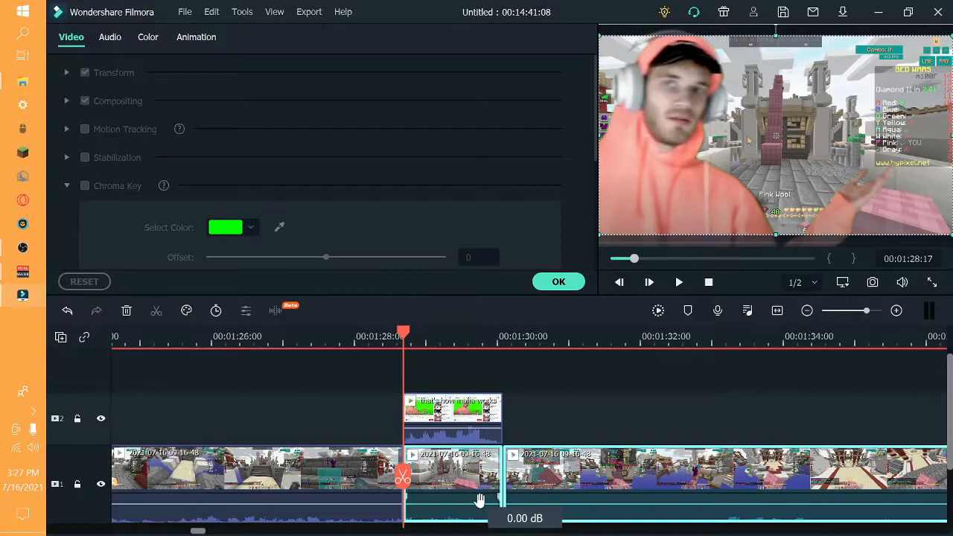
{"action": "left_click_drag", "start_coordinate": [480, 507], "coordinate": [479, 526]}
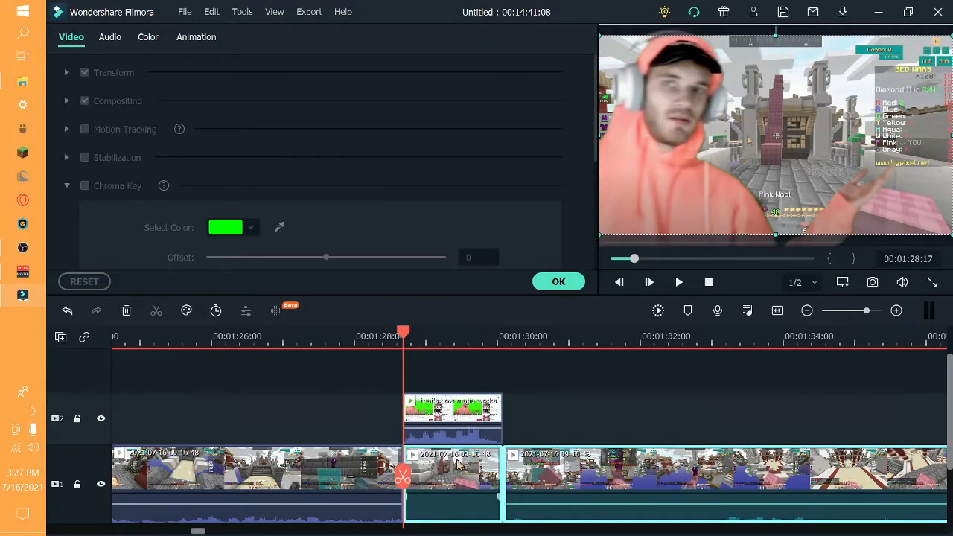
Step: Set the overlay's chroma key colour by sampling its green background in the preview, and play the result
{"action": "left_click", "coordinate": [463, 413]}
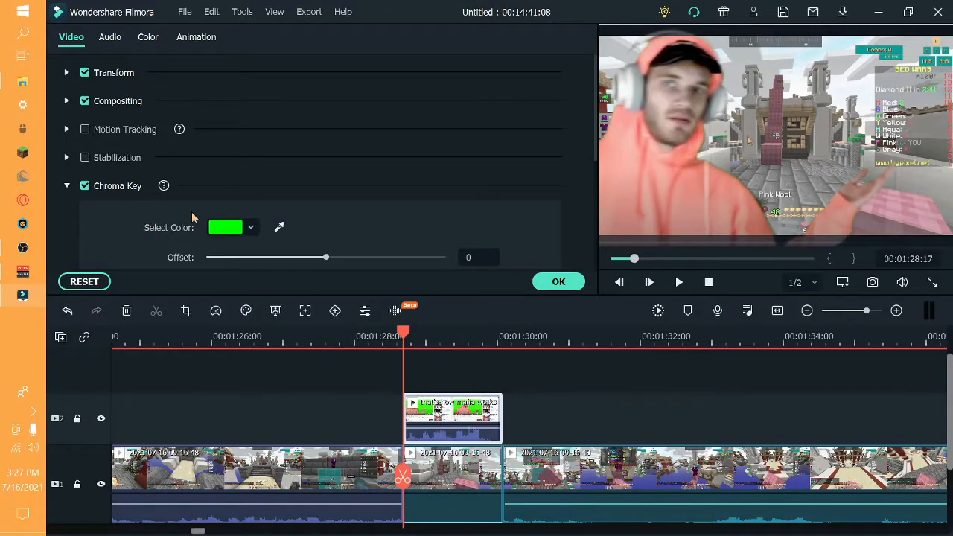
{"action": "left_click", "coordinate": [278, 227]}
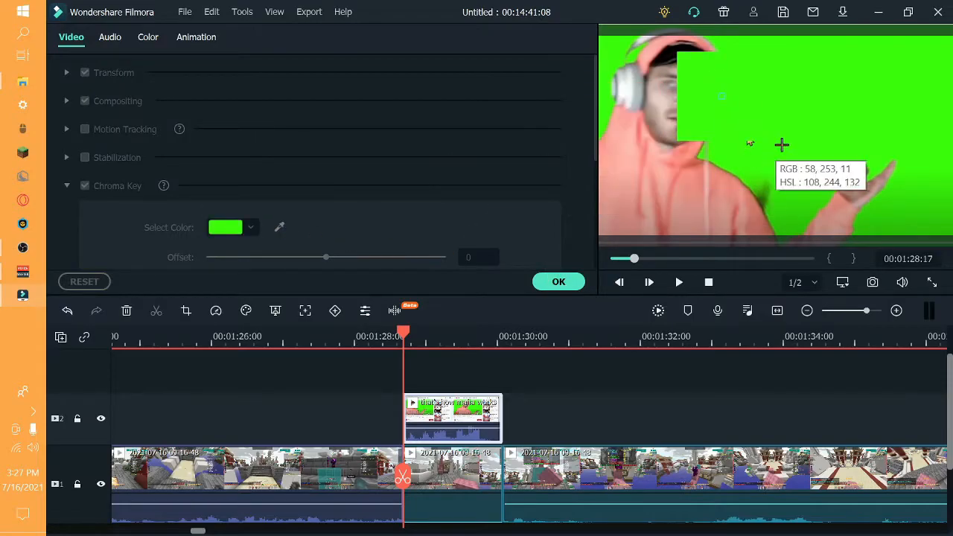
{"action": "left_click", "coordinate": [809, 136]}
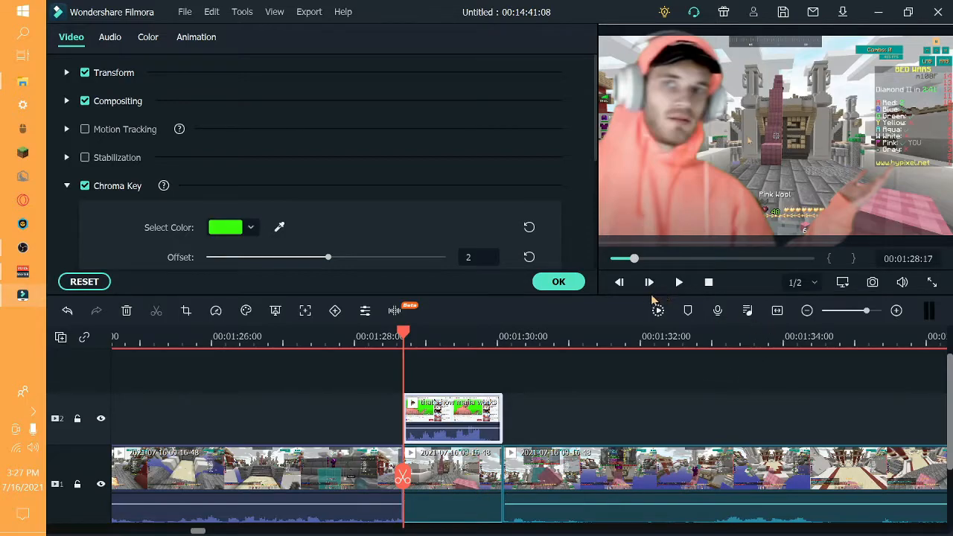
{"action": "left_click", "coordinate": [677, 283]}
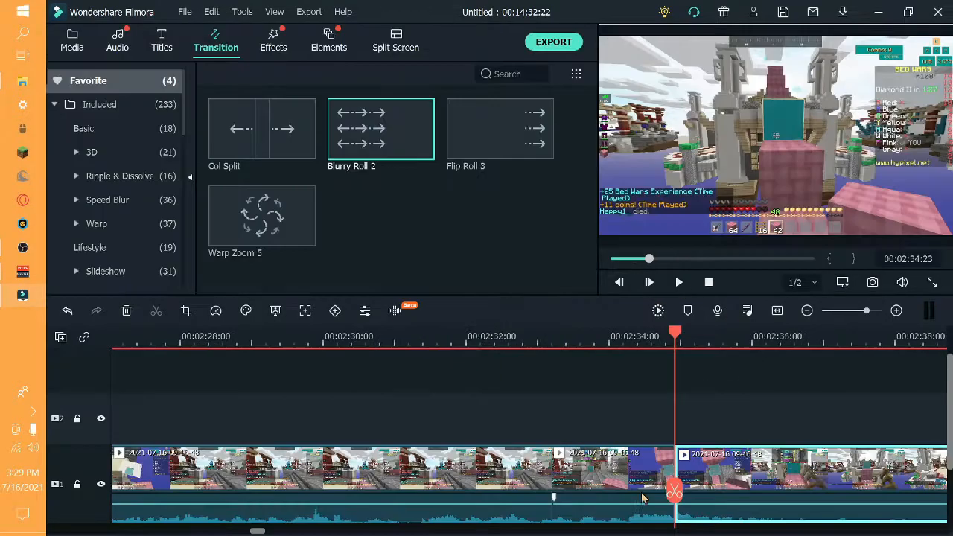
Step: Enlarge the gameplay clip at 00:02:34:23 in the preview and reposition it to frame the teal block
{"action": "left_click", "coordinate": [590, 503]}
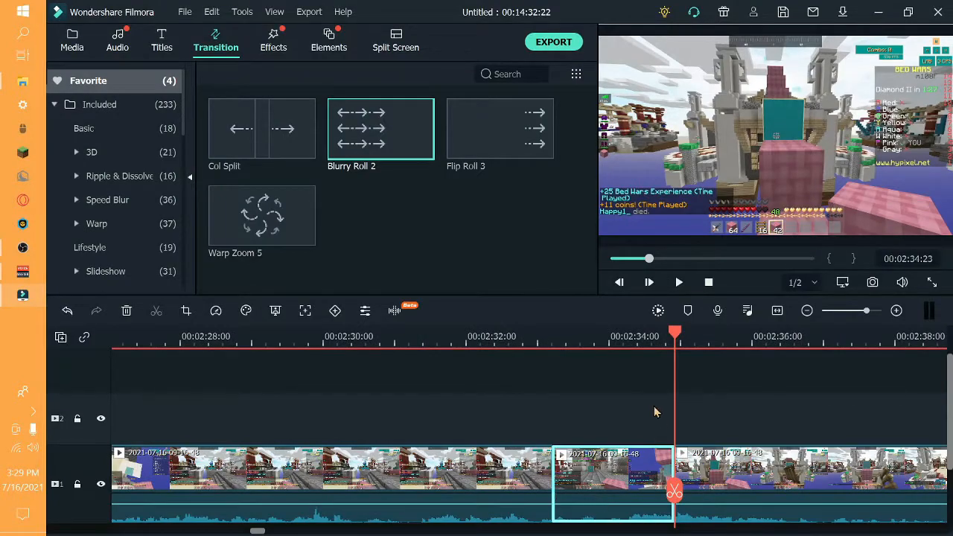
{"action": "left_click", "coordinate": [703, 130]}
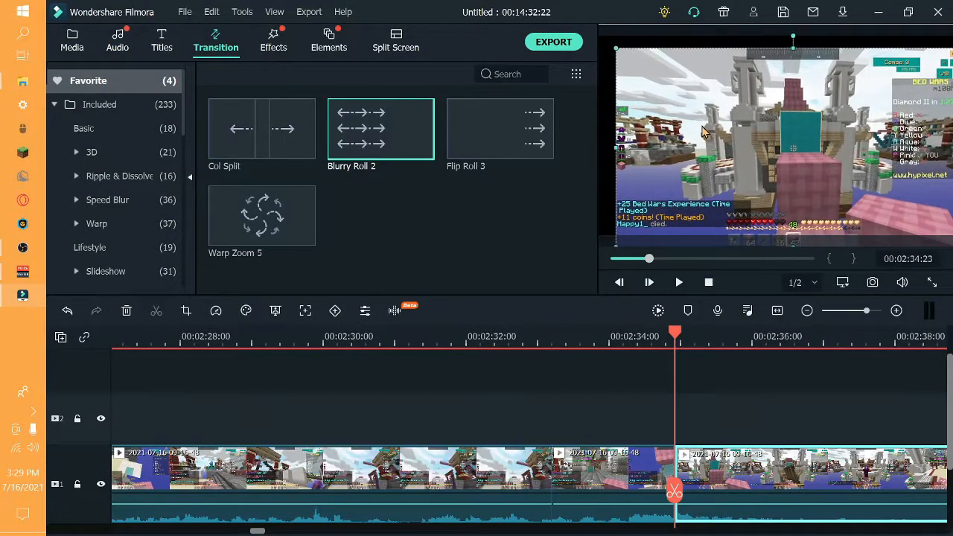
{"action": "left_click", "coordinate": [578, 471]}
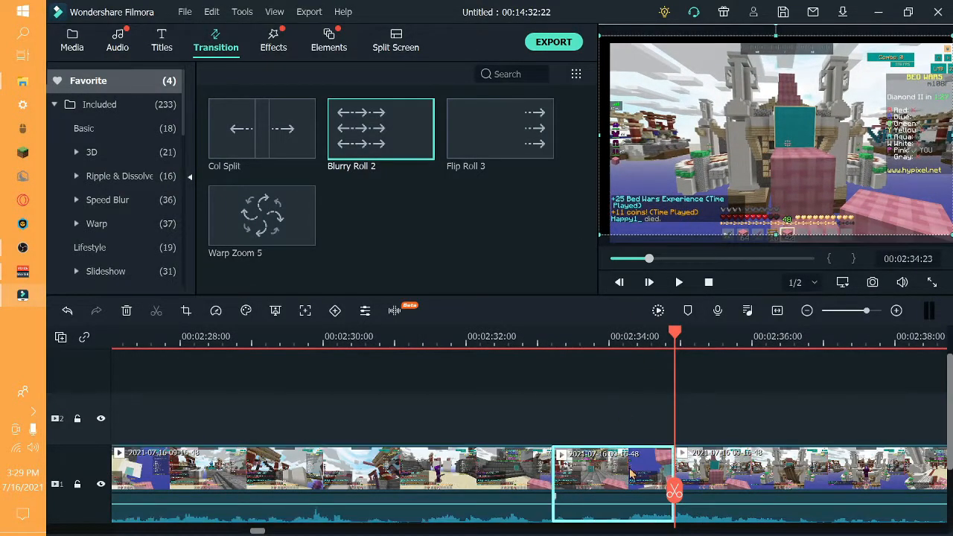
{"action": "left_click_drag", "start_coordinate": [793, 186], "coordinate": [704, 215]}
{"action": "left_click_drag", "start_coordinate": [875, 73], "coordinate": [939, 31]}
{"action": "left_click_drag", "start_coordinate": [855, 112], "coordinate": [714, 231]}
{"action": "left_click_drag", "start_coordinate": [825, 147], "coordinate": [895, 104]}
{"action": "left_click_drag", "start_coordinate": [684, 228], "coordinate": [646, 253]}
{"action": "left_click_drag", "start_coordinate": [865, 128], "coordinate": [949, 77]}
{"action": "left_click_drag", "start_coordinate": [655, 242], "coordinate": [939, 75]}
{"action": "left_click_drag", "start_coordinate": [729, 185], "coordinate": [624, 202]}
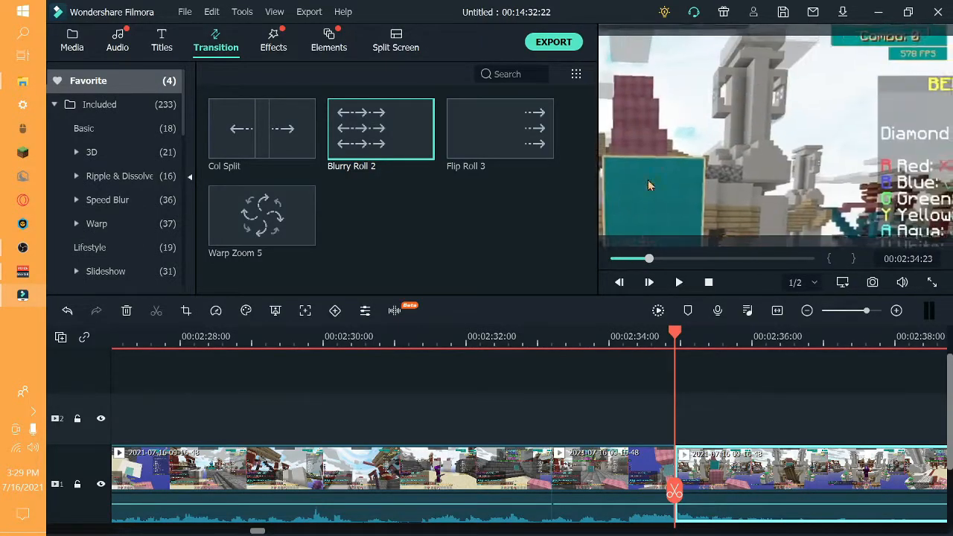
Step: Try reframing the enlarged gameplay clip on the scoreboard and on the chat text, and undo these moves
{"action": "left_click_drag", "start_coordinate": [849, 74], "coordinate": [623, 202]}
{"action": "left_click", "coordinate": [914, 80]}
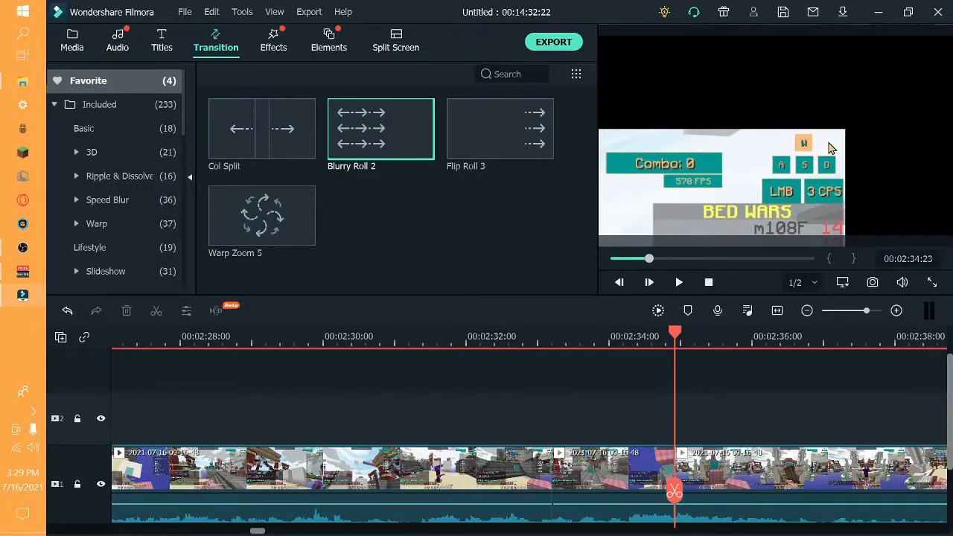
{"action": "key", "text": "ctrl+z"}
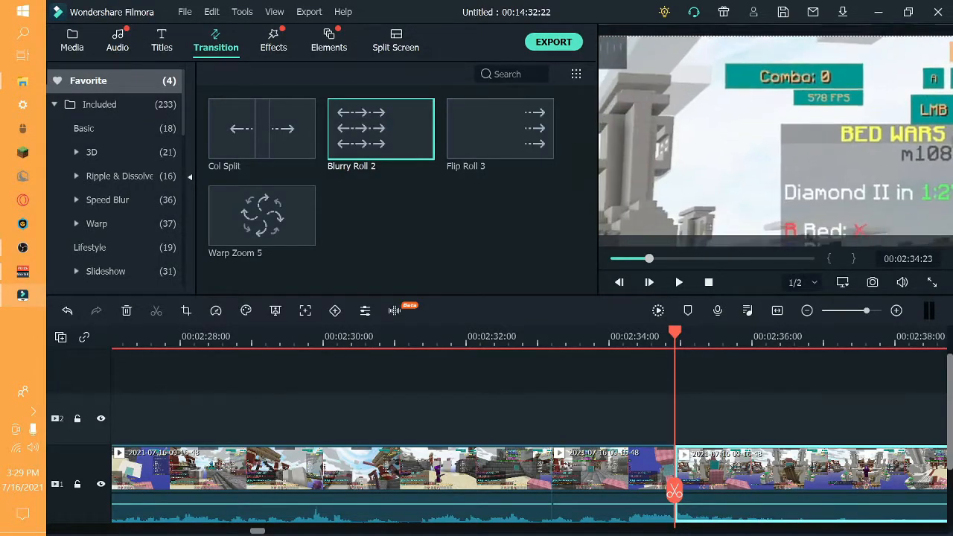
{"action": "left_click_drag", "start_coordinate": [780, 165], "coordinate": [945, 30]}
{"action": "left_click_drag", "start_coordinate": [646, 232], "coordinate": [815, 123]}
{"action": "left_click_drag", "start_coordinate": [617, 227], "coordinate": [861, 78]}
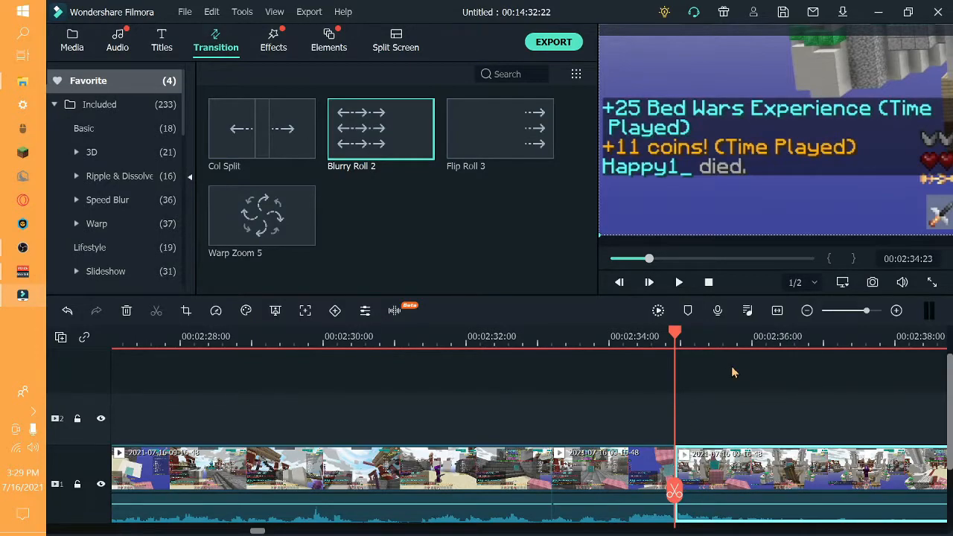
{"action": "key", "text": "ctrl+z"}
{"action": "key", "text": "ctrl+z"}
{"action": "key", "text": "ctrl+z"}
{"action": "key", "text": "ctrl+z"}
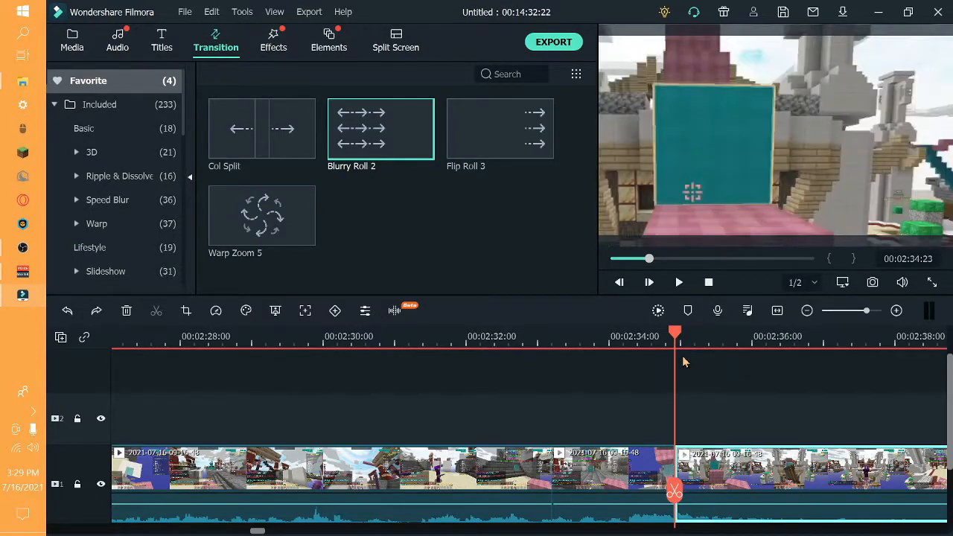
Step: Play the gameplay from 00:02:32:16 to review the reframed clip, and close the clip settings
{"action": "left_click_drag", "start_coordinate": [596, 497], "coordinate": [511, 500]}
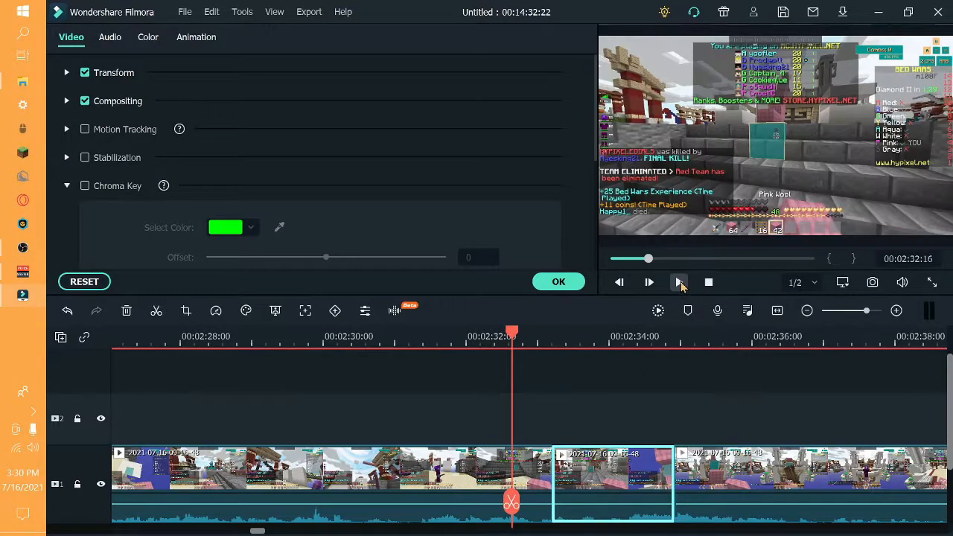
{"action": "left_click", "coordinate": [680, 283]}
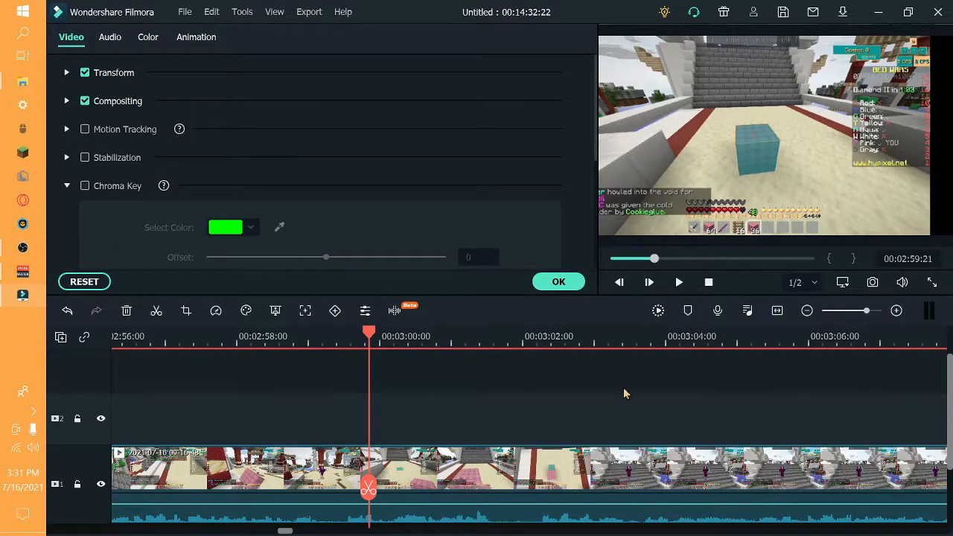
{"action": "left_click", "coordinate": [554, 282]}
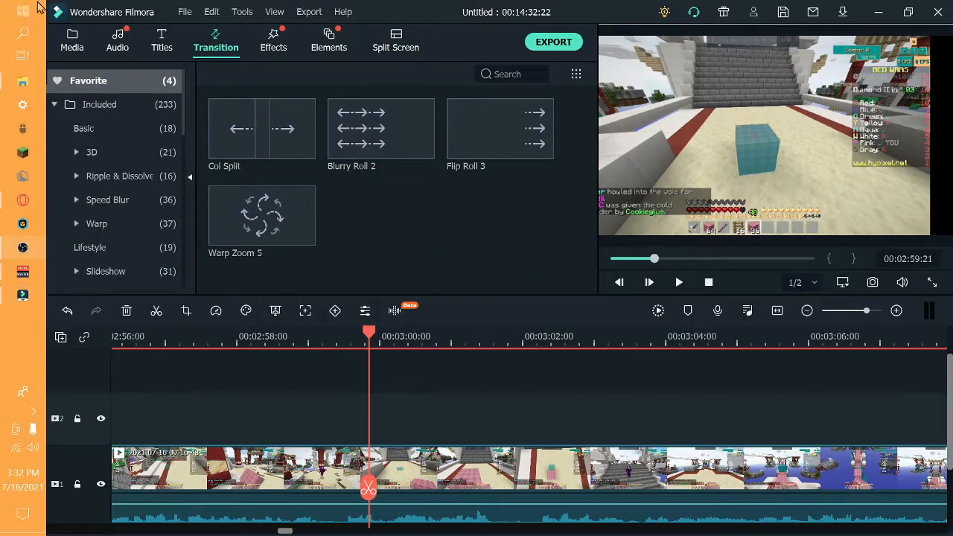
Step: Import the flying man istockphoto image and the galaxy image "download" from the file explorer into the project media
{"action": "left_click", "coordinate": [71, 41]}
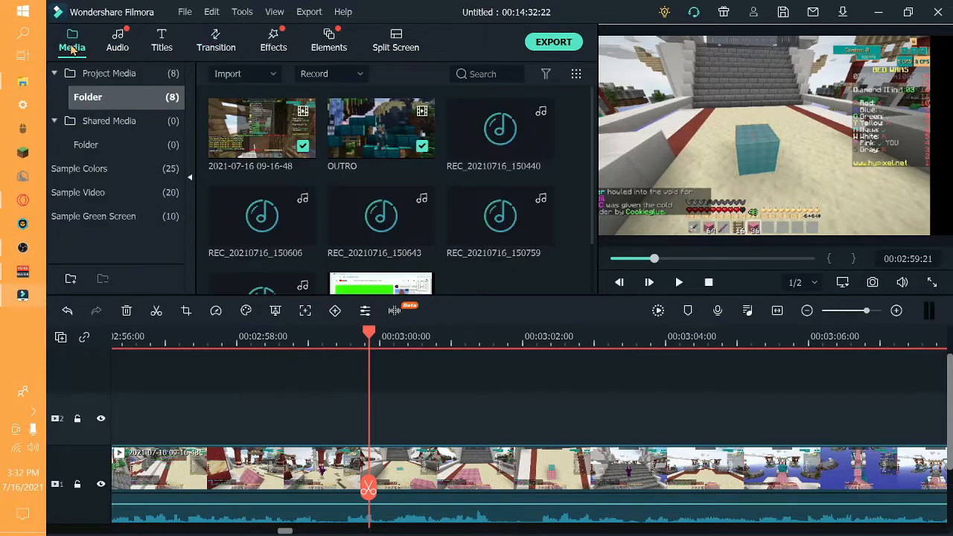
{"action": "right_click", "coordinate": [19, 89]}
{"action": "left_click", "coordinate": [73, 110]}
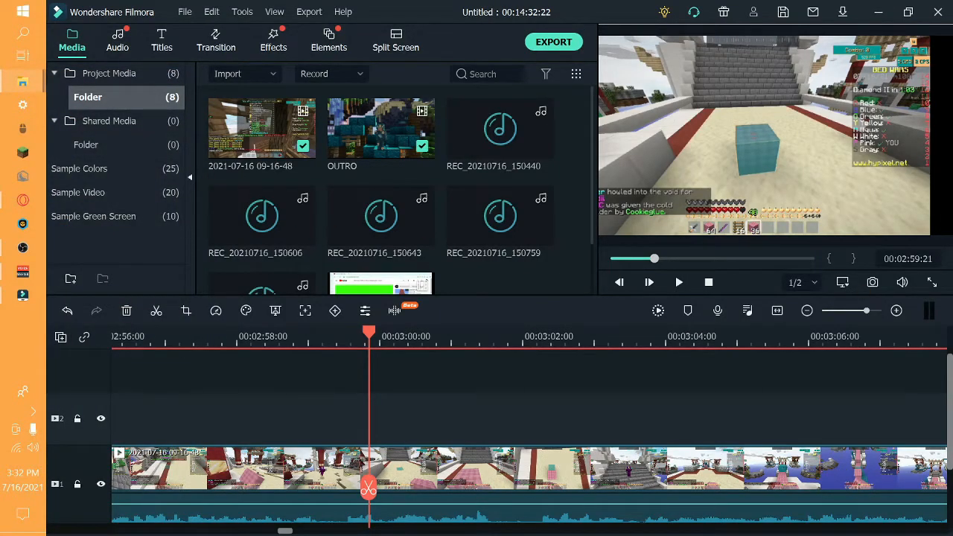
{"action": "left_click_drag", "start_coordinate": [415, 291], "coordinate": [472, 263]}
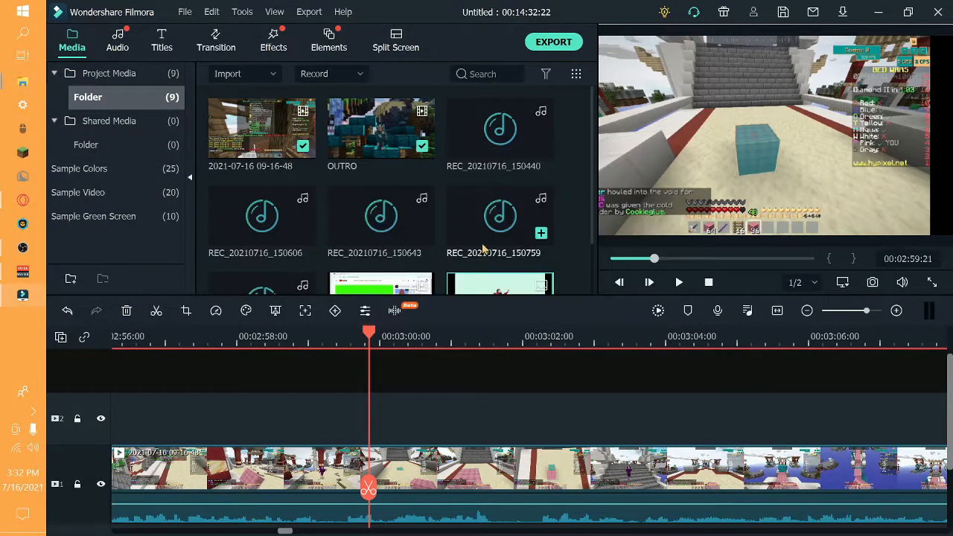
{"action": "left_click_drag", "start_coordinate": [579, 304], "coordinate": [399, 250]}
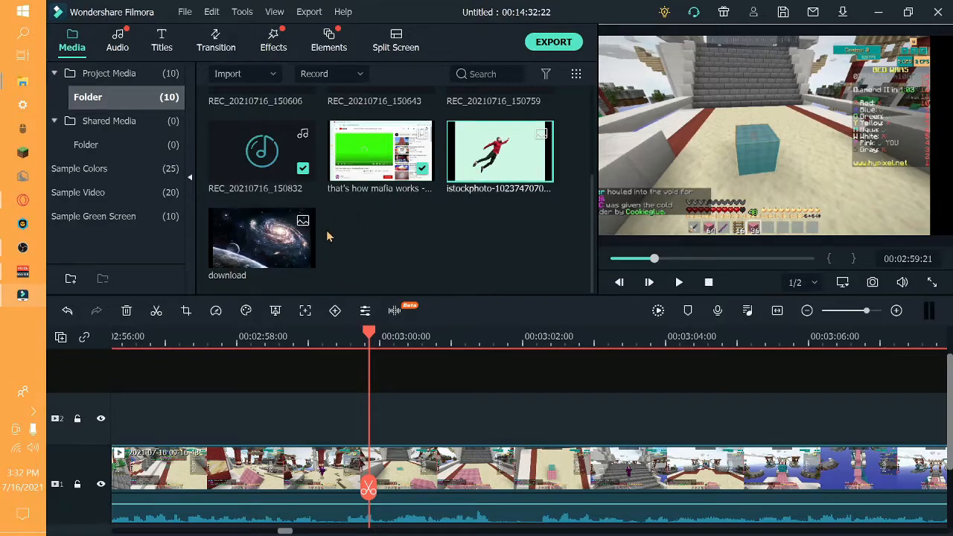
Step: Place the flying man image on track 2 at 00:02:59:21 and chroma key it using its sampled pale green background colour
{"action": "left_click_drag", "start_coordinate": [497, 157], "coordinate": [368, 420]}
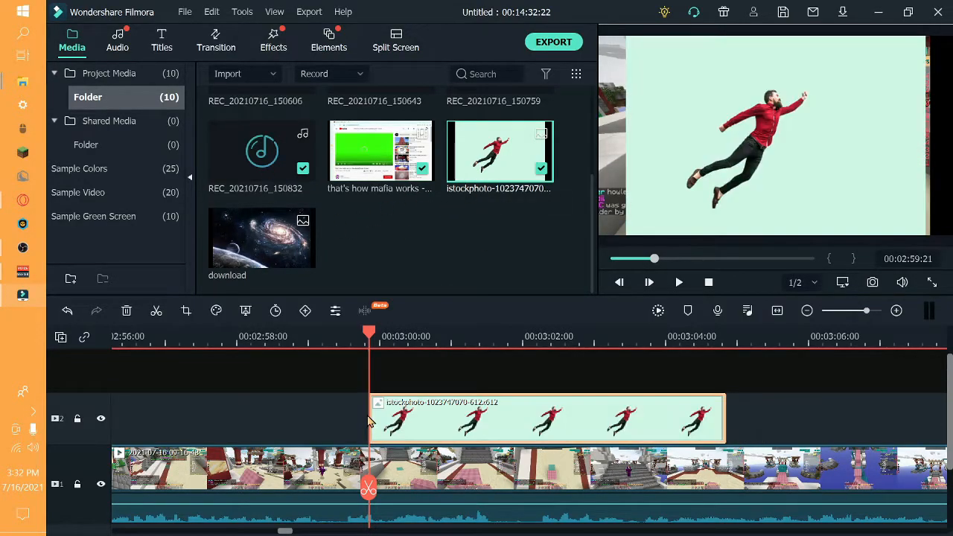
{"action": "double_click", "coordinate": [449, 420]}
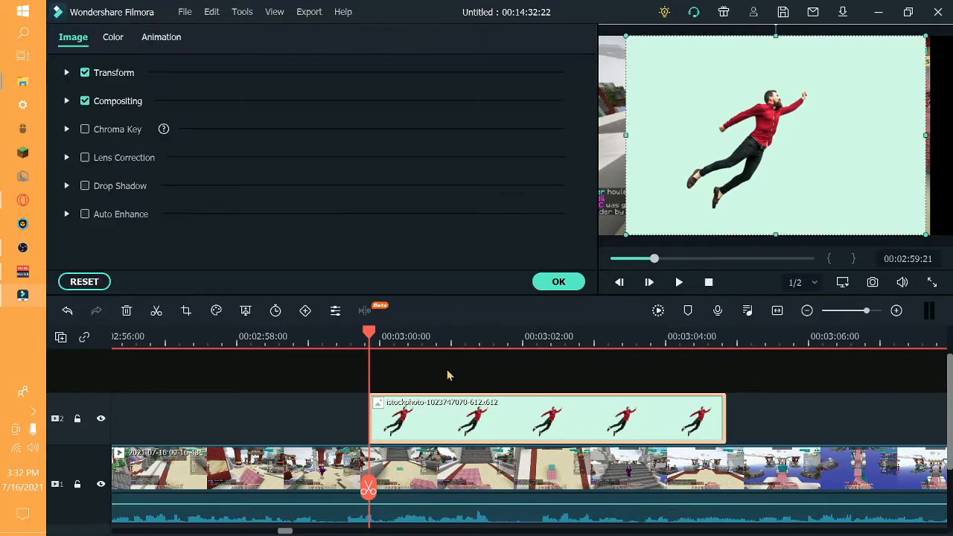
{"action": "left_click", "coordinate": [104, 129]}
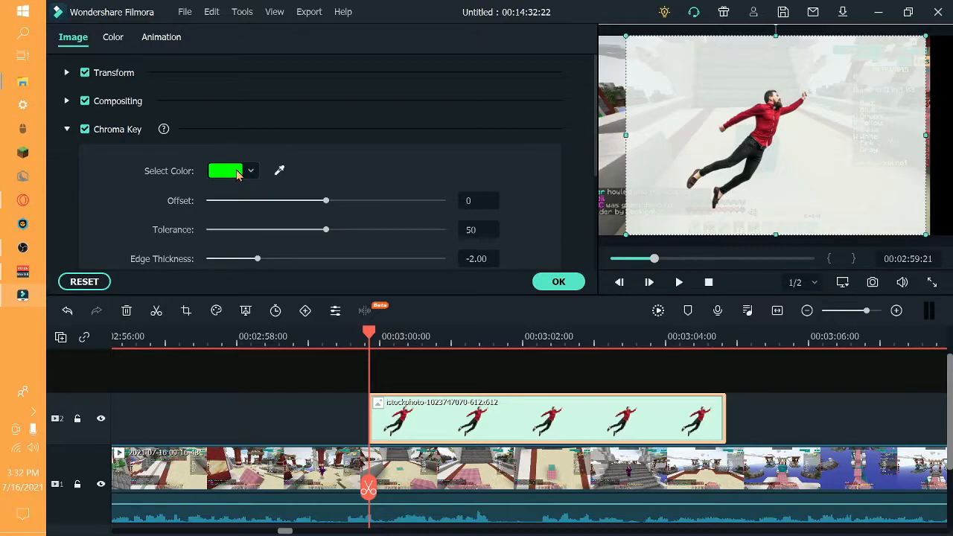
{"action": "left_click", "coordinate": [279, 171]}
{"action": "left_click", "coordinate": [846, 165]}
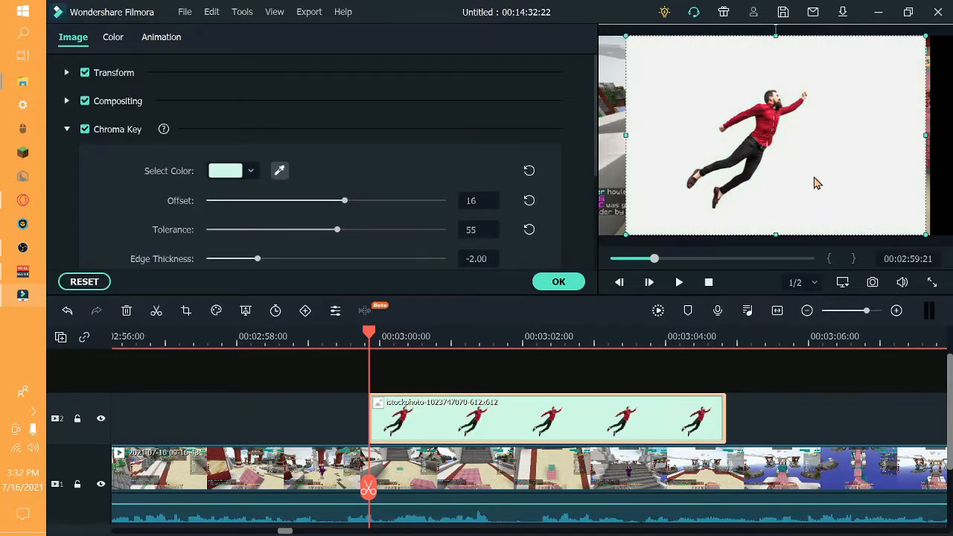
{"action": "left_click", "coordinate": [560, 282]}
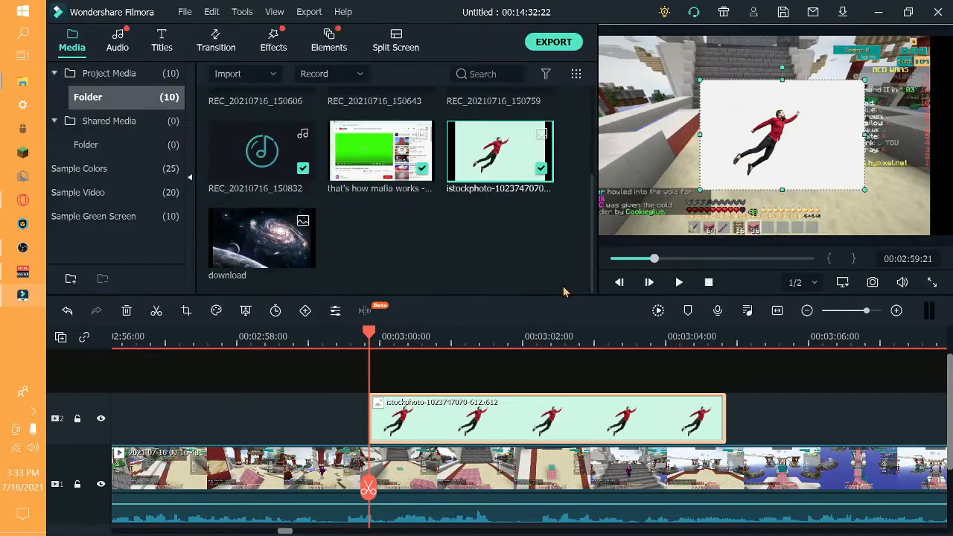
Step: Position the reduced flying man image in the middle of the preview and shift the gameplay picture to fill the frame
{"action": "left_click_drag", "start_coordinate": [795, 154], "coordinate": [766, 140]}
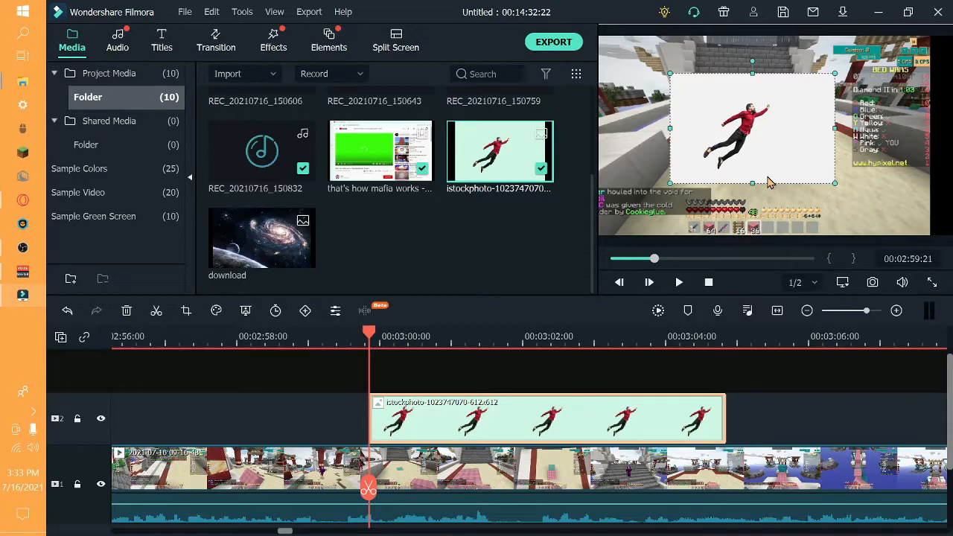
{"action": "left_click_drag", "start_coordinate": [766, 137], "coordinate": [788, 143]}
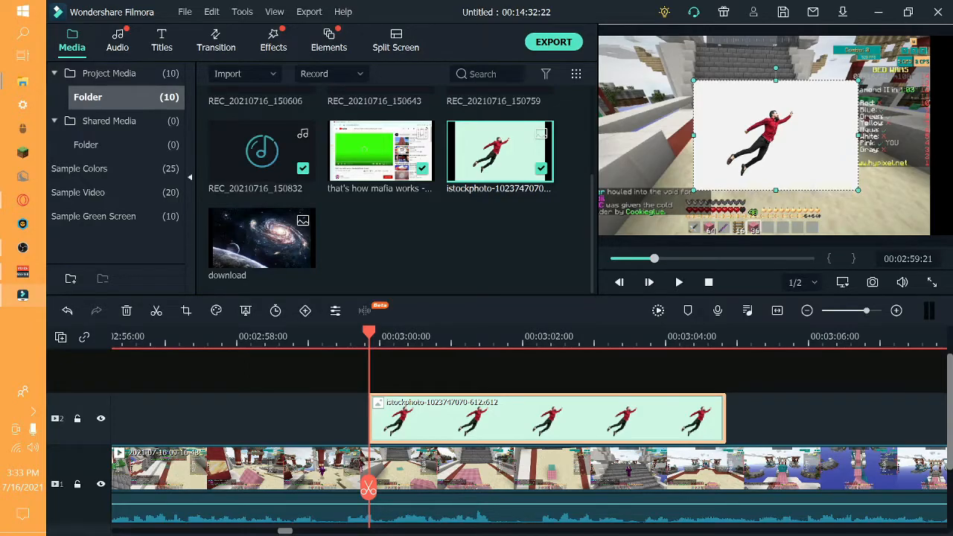
{"action": "left_click_drag", "start_coordinate": [884, 206], "coordinate": [906, 206]}
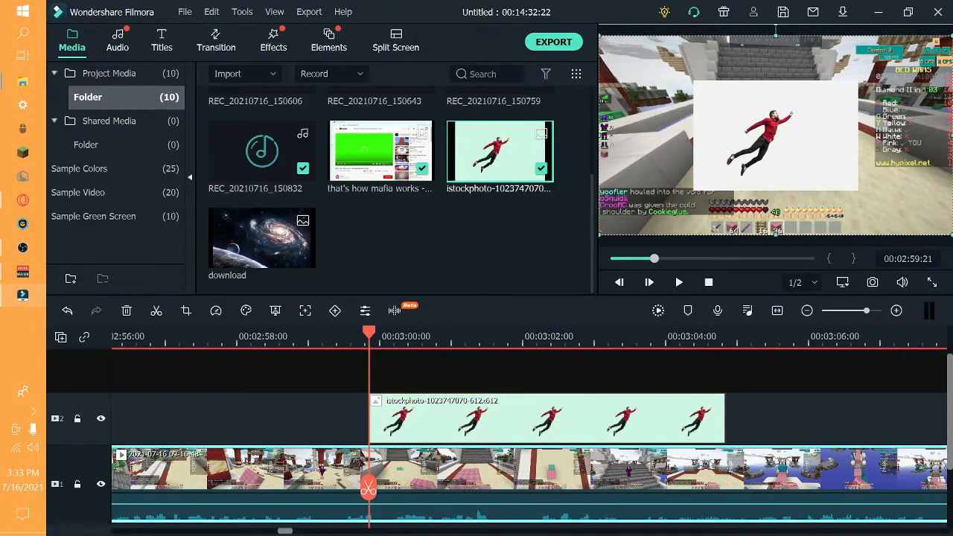
{"action": "left_click_drag", "start_coordinate": [952, 240], "coordinate": [776, 259]}
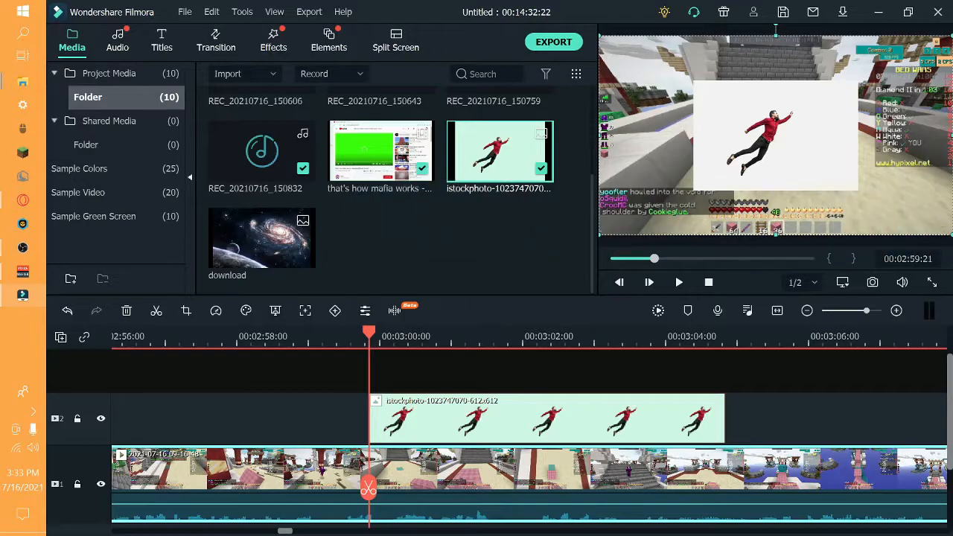
Step: Add the galaxy image "download" to track 2 directly after the flying man image and deselect it
{"action": "left_click_drag", "start_coordinate": [272, 249], "coordinate": [725, 424]}
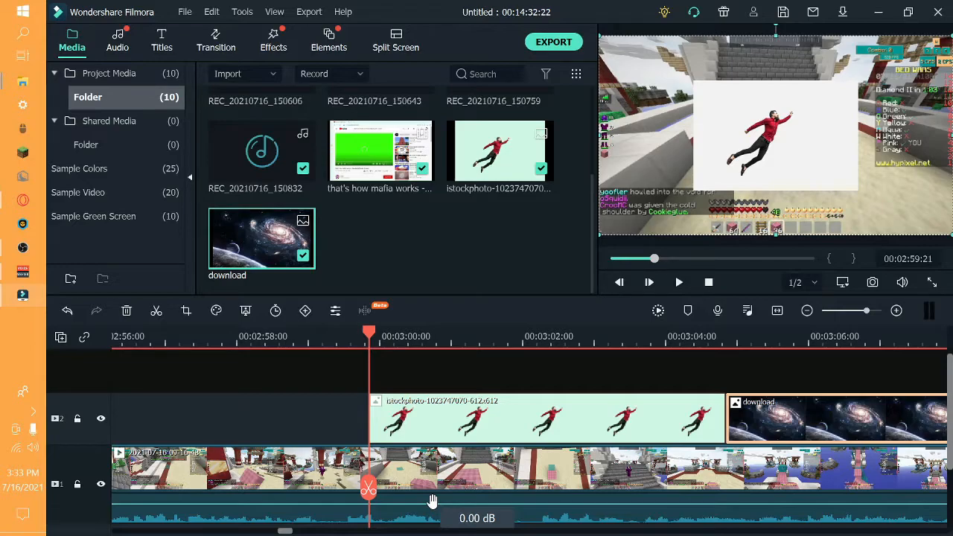
{"action": "left_click", "coordinate": [487, 378]}
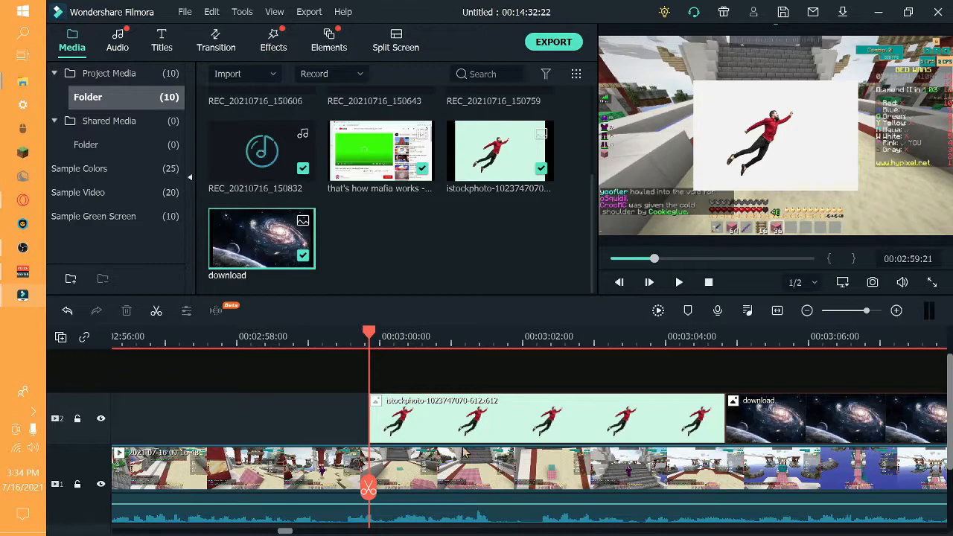
{"action": "left_click", "coordinate": [679, 282]}
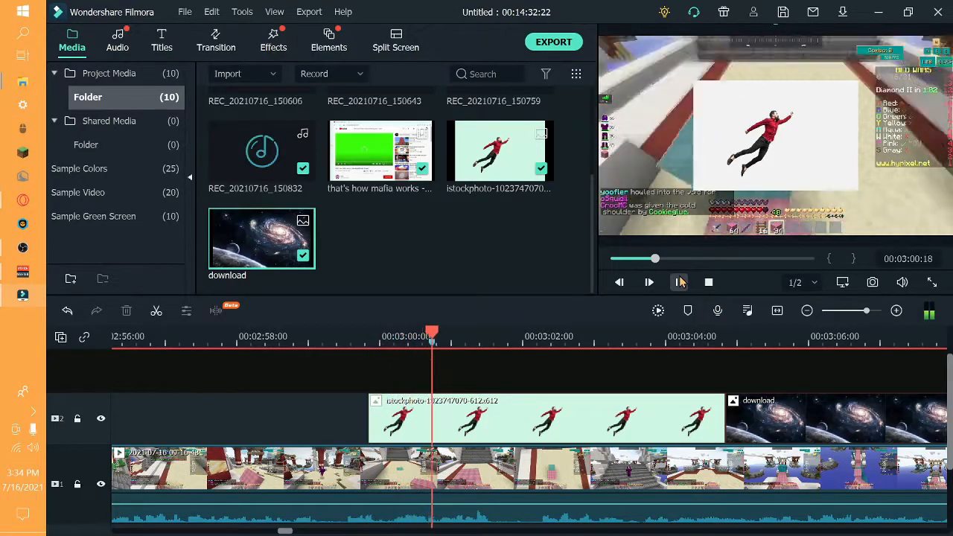
{"action": "key", "text": "m"}
{"action": "key", "text": "m"}
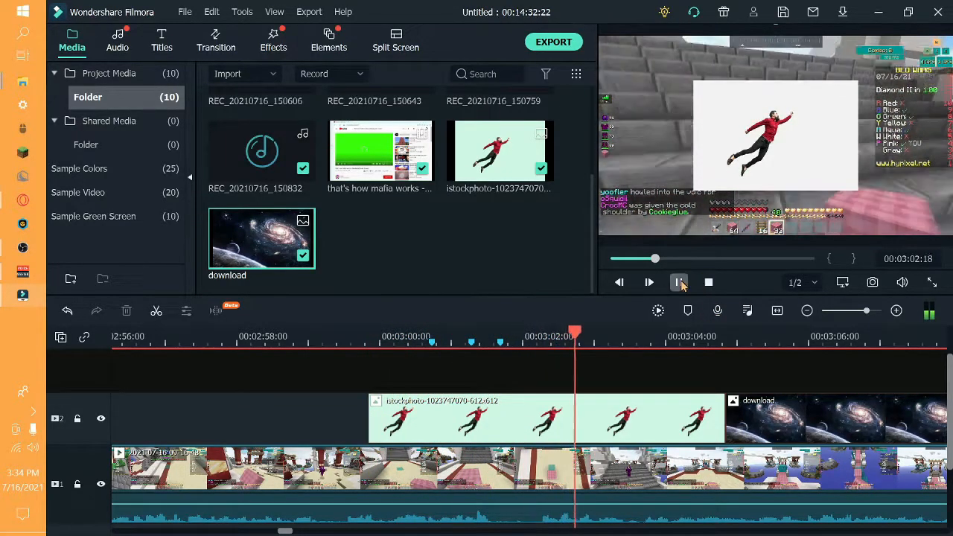
{"action": "left_click", "coordinate": [678, 282]}
{"action": "key", "text": "ctrl+z"}
Step: Place three timeline markers over the flying man image during playback and return the playhead to the first marker at 00:03:00:02
{"action": "left_click_drag", "start_coordinate": [580, 489], "coordinate": [291, 475]}
{"action": "left_click", "coordinate": [679, 292]}
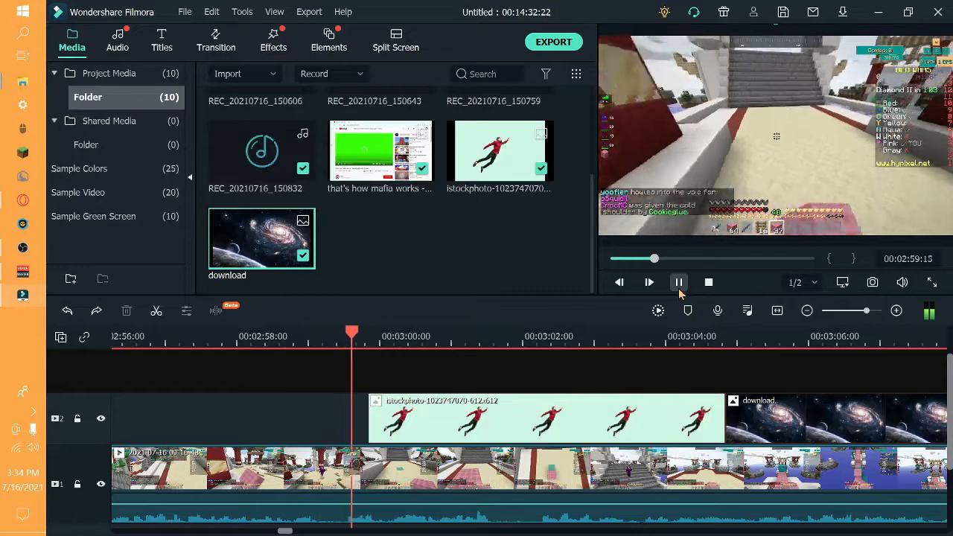
{"action": "key", "text": "m"}
{"action": "key", "text": "m"}
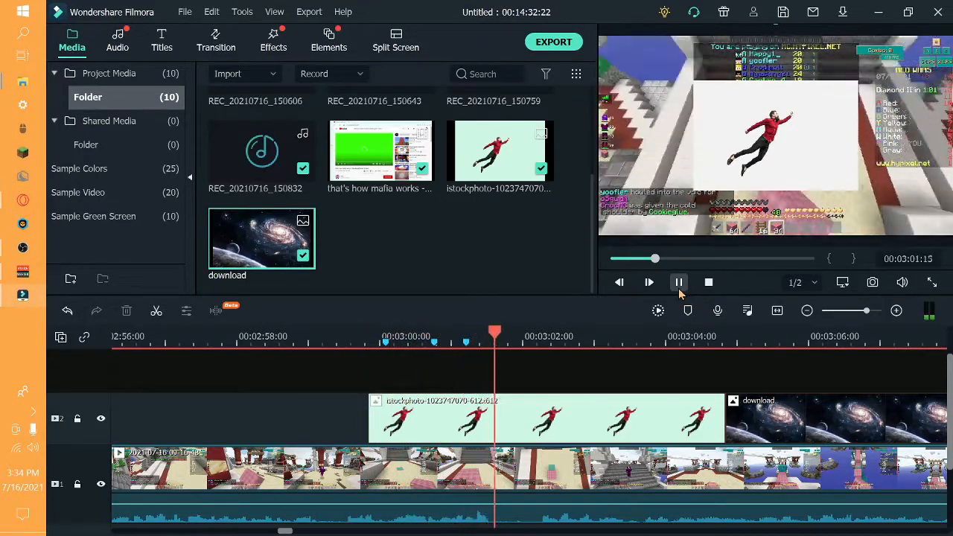
{"action": "left_click", "coordinate": [678, 290]}
{"action": "left_click", "coordinate": [386, 355]}
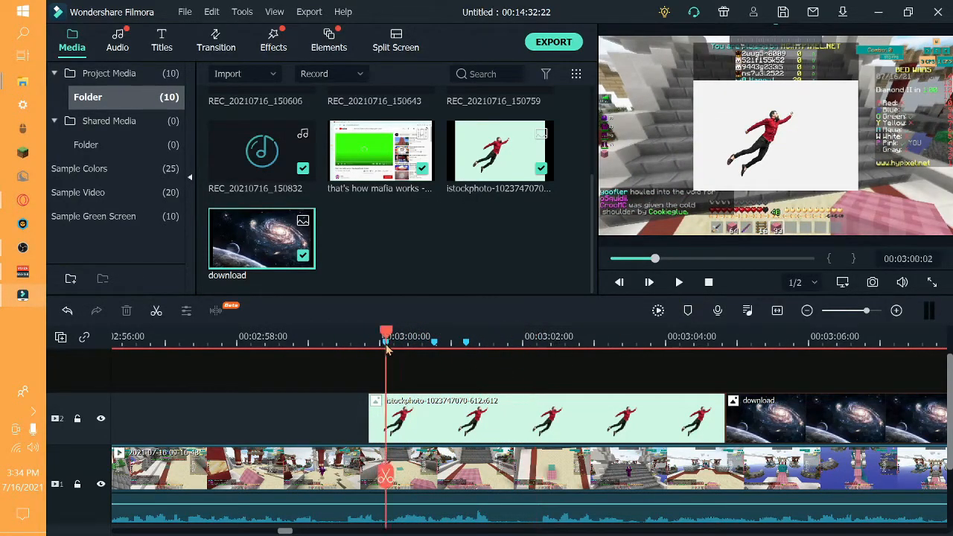
{"action": "left_click", "coordinate": [434, 418]}
{"action": "left_click_drag", "start_coordinate": [442, 419], "coordinate": [442, 419]}
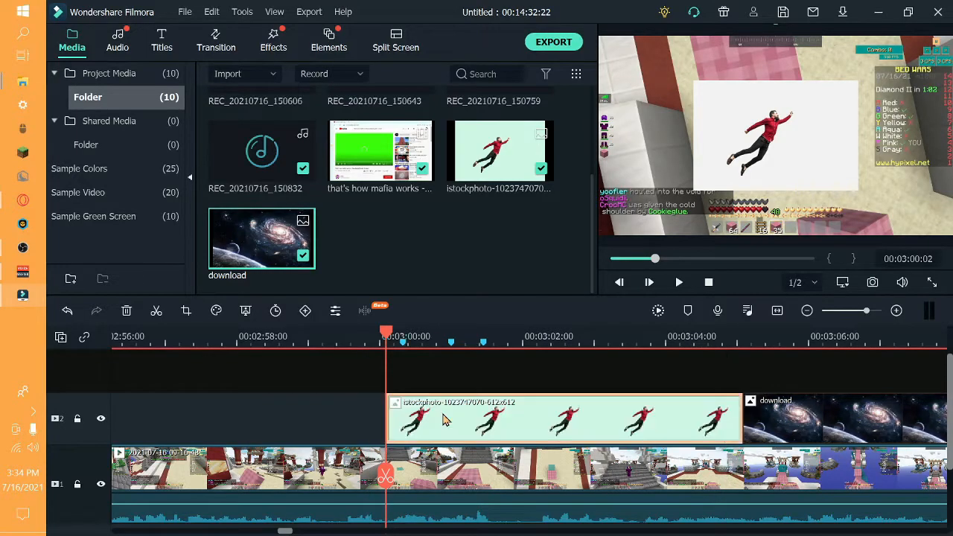
{"action": "left_click_drag", "start_coordinate": [742, 422], "coordinate": [478, 407]}
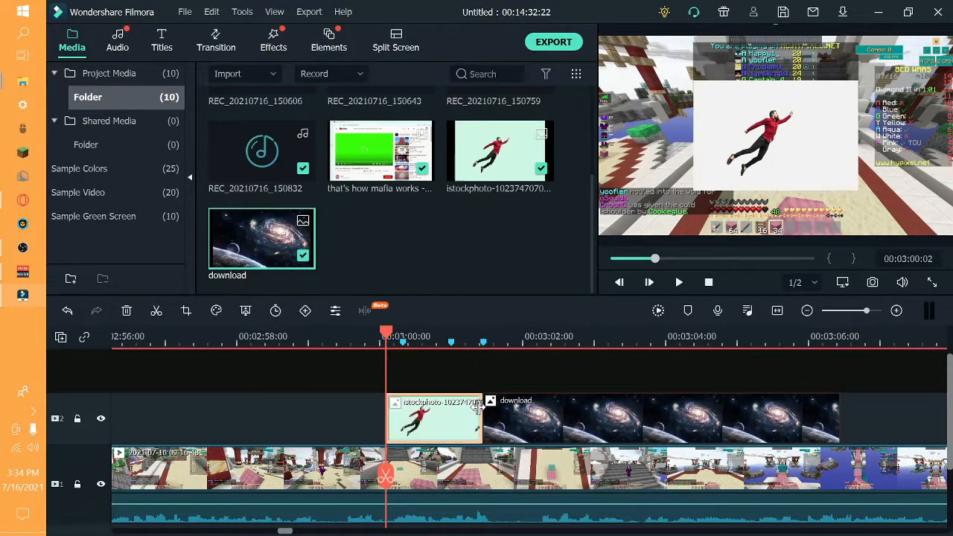
{"action": "key", "text": "ctrl+z"}
{"action": "key", "text": "ctrl+z"}
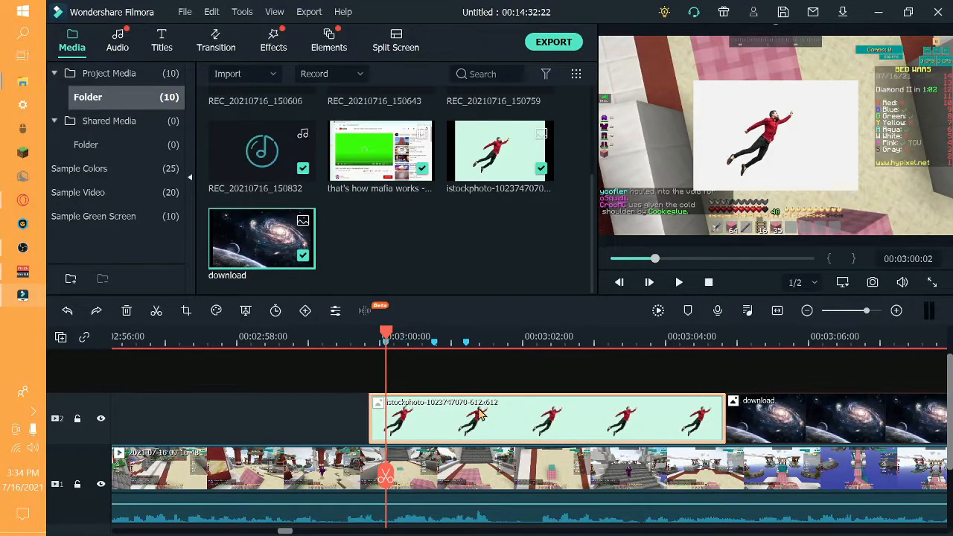
Step: Move the flying man image on track 2 to start at 00:03:00:02, shorten it by about two seconds, and preview it
{"action": "left_click", "coordinate": [460, 386]}
{"action": "mouse_move", "coordinate": [430, 414]}
{"action": "left_mouse_down"}
{"action": "mouse_move", "coordinate": [449, 418]}
{"action": "mouse_move", "coordinate": [413, 417]}
{"action": "mouse_move", "coordinate": [467, 417]}
{"action": "mouse_move", "coordinate": [435, 418]}
{"action": "mouse_move", "coordinate": [449, 418]}
{"action": "left_mouse_up"}
{"action": "left_click_drag", "start_coordinate": [739, 418], "coordinate": [589, 421]}
{"action": "scroll", "coordinate": [512, 424], "scroll_direction": "up", "scroll_amount": 3}
{"action": "left_click", "coordinate": [677, 281]}
{"action": "left_click", "coordinate": [677, 282]}
{"action": "scroll", "coordinate": [778, 473], "scroll_direction": "down", "scroll_amount": 5}
Step: Add a Basic 6 title above the flying man image, shorten it to a brief clip, and set its text to "into"
{"action": "left_click", "coordinate": [161, 41]}
{"action": "left_click_drag", "start_coordinate": [380, 128], "coordinate": [383, 370]}
{"action": "left_click_drag", "start_coordinate": [737, 418], "coordinate": [402, 422]}
{"action": "double_click", "coordinate": [402, 418]}
{"action": "type", "text": "into"}
Step: Play back the flying man section repeatedly to check the title's timing
{"action": "left_click_drag", "start_coordinate": [521, 470], "coordinate": [491, 471]}
{"action": "left_click", "coordinate": [678, 282]}
{"action": "left_click", "coordinate": [678, 282]}
{"action": "mouse_move", "coordinate": [380, 431]}
{"action": "left_mouse_down"}
{"action": "mouse_move", "coordinate": [355, 430]}
{"action": "mouse_move", "coordinate": [386, 419]}
{"action": "left_mouse_up"}
{"action": "left_click", "coordinate": [297, 336]}
{"action": "left_click", "coordinate": [678, 282]}
{"action": "left_click", "coordinate": [678, 282]}
{"action": "left_click", "coordinate": [297, 336]}
{"action": "left_click", "coordinate": [676, 282]}
{"action": "left_click_drag", "start_coordinate": [467, 470], "coordinate": [457, 471]}
{"action": "left_click", "coordinate": [353, 337]}
{"action": "left_click", "coordinate": [677, 283]}
Step: Review the gameplay from the title section up to about 00:03:35 for parts to cut
{"action": "left_click_drag", "start_coordinate": [744, 470], "coordinate": [499, 471]}
{"action": "left_click", "coordinate": [383, 336]}
{"action": "left_click", "coordinate": [678, 282]}
{"action": "left_click", "coordinate": [483, 480]}
{"action": "left_click", "coordinate": [678, 282]}
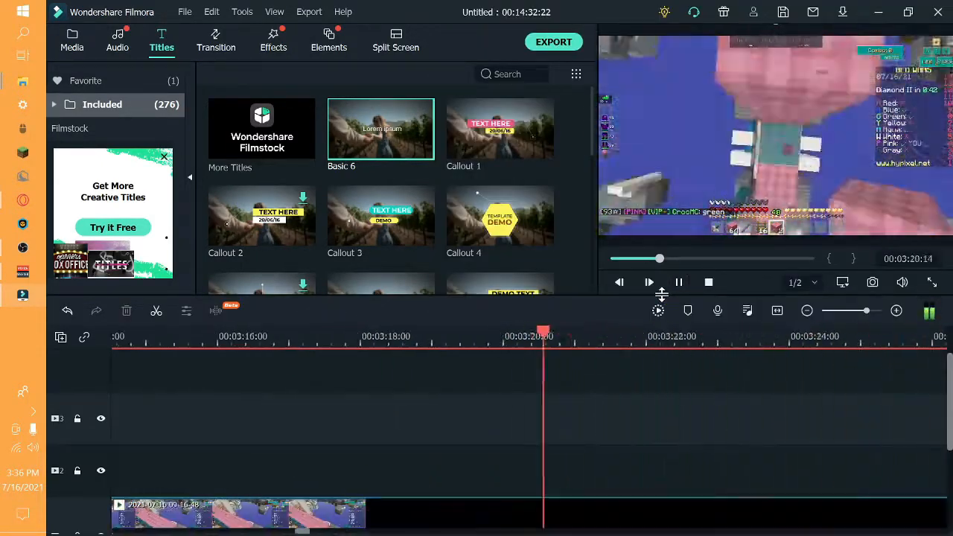
{"action": "left_click", "coordinate": [678, 282]}
{"action": "scroll", "coordinate": [763, 469], "scroll_direction": "down", "scroll_amount": 1}
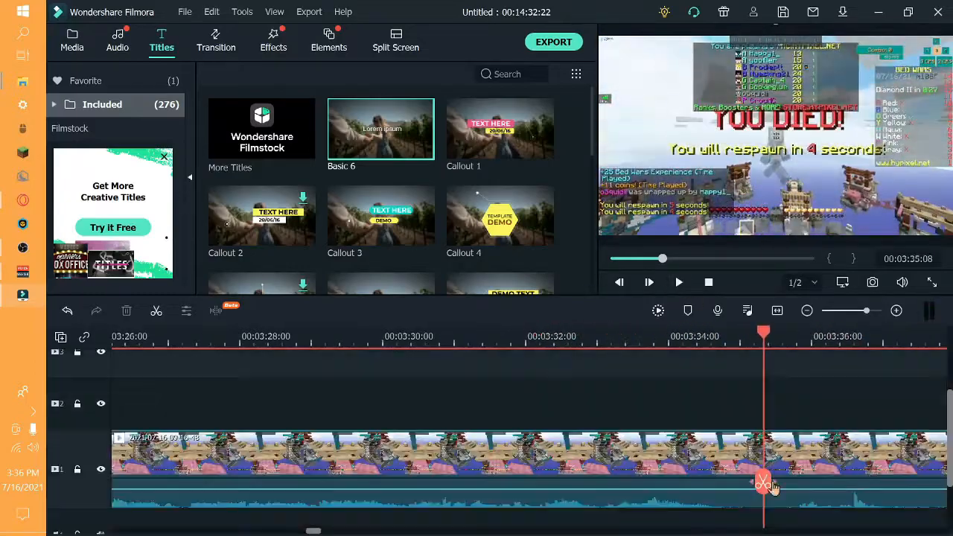
Step: Split the gameplay clip at about 00:03:33 and at a second point found in playback, and remove the unwanted piece
{"action": "left_click", "coordinate": [638, 336]}
{"action": "left_click", "coordinate": [637, 484]}
{"action": "left_click", "coordinate": [678, 282]}
{"action": "left_click", "coordinate": [678, 282]}
{"action": "left_click", "coordinate": [529, 485]}
{"action": "right_click", "coordinate": [473, 468]}
{"action": "left_click", "coordinate": [482, 118]}
{"action": "left_click", "coordinate": [678, 282]}
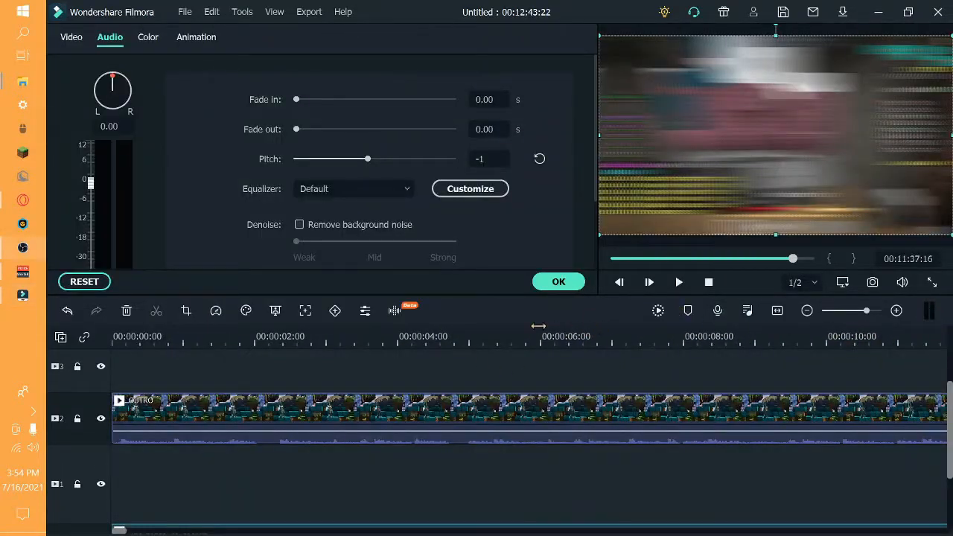
Step: Apply the selected clip's audio settings with a pitch of -1 and look over the timeline tracks
{"action": "left_click", "coordinate": [558, 281]}
{"action": "scroll", "coordinate": [472, 446], "scroll_direction": "down", "scroll_amount": 2}
{"action": "scroll", "coordinate": [368, 404], "scroll_direction": "up", "scroll_amount": 2}
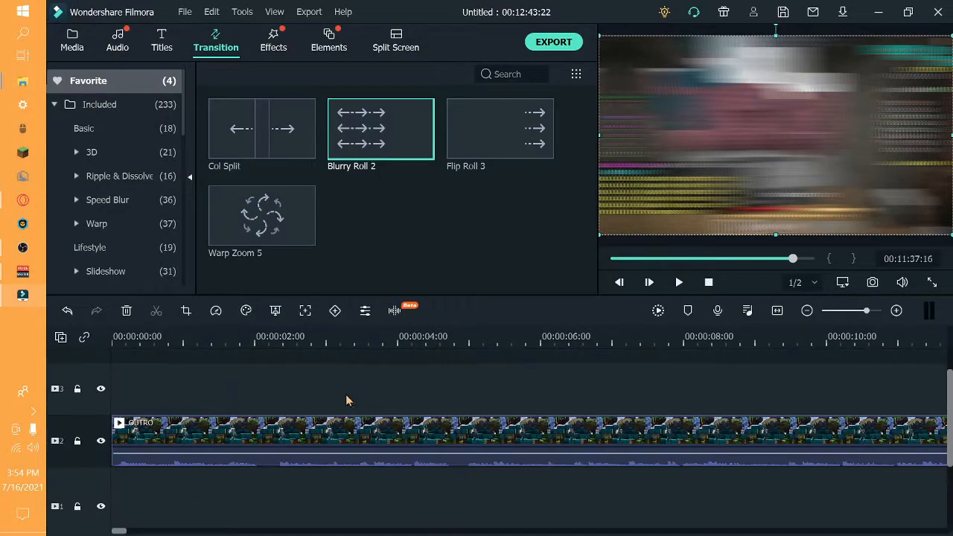
{"action": "scroll", "coordinate": [275, 398], "scroll_direction": "down", "scroll_amount": 3}
{"action": "scroll", "coordinate": [276, 399], "scroll_direction": "up", "scroll_amount": 5}
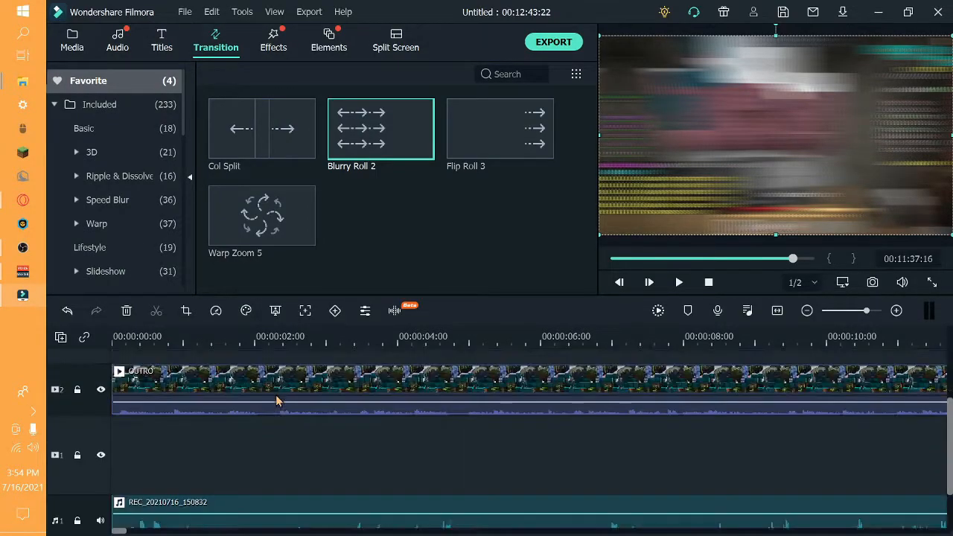
{"action": "scroll", "coordinate": [276, 397], "scroll_direction": "down", "scroll_amount": 3}
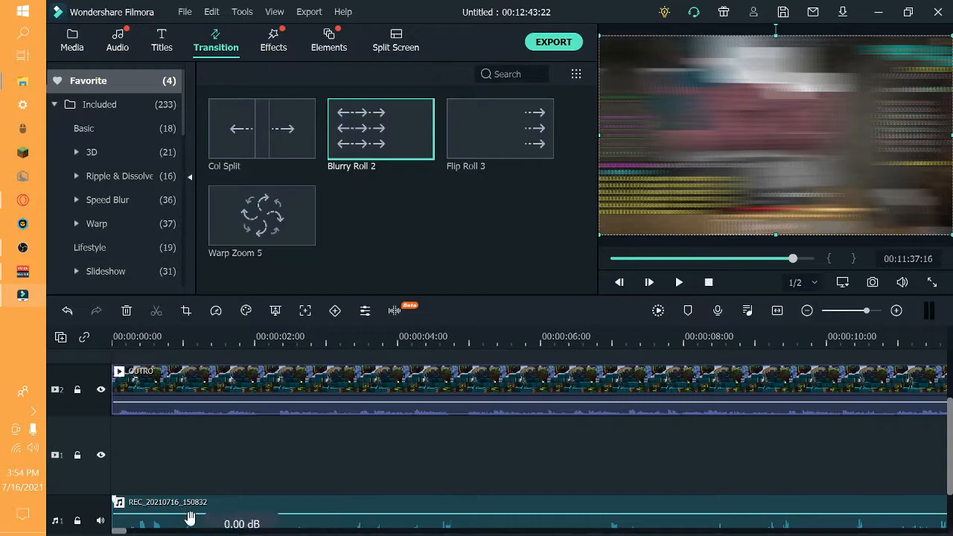
{"action": "scroll", "coordinate": [270, 472], "scroll_direction": "up", "scroll_amount": 4}
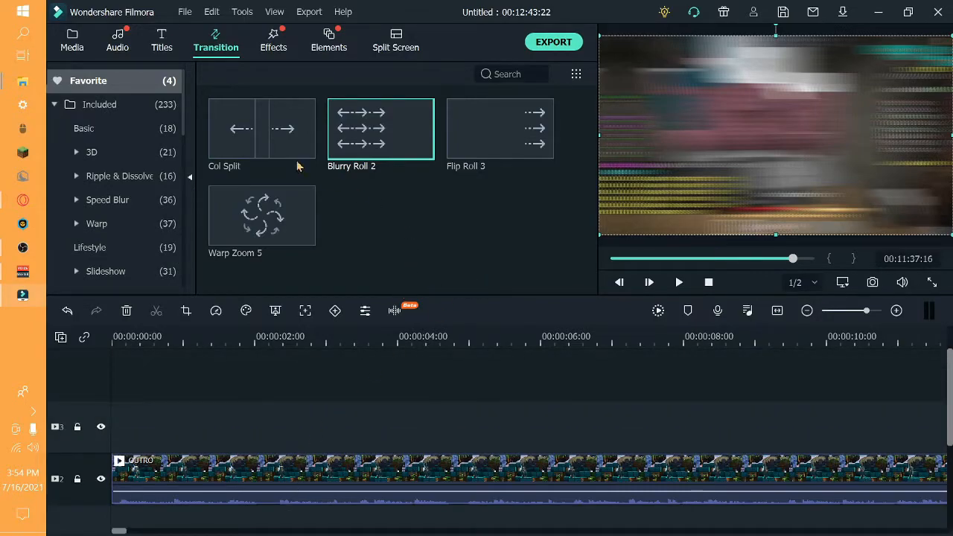
Step: Import the LAKEY INSPIRED "Rainy" and "Chill Day" recordings from the file explorer into the project media
{"action": "left_click", "coordinate": [72, 41]}
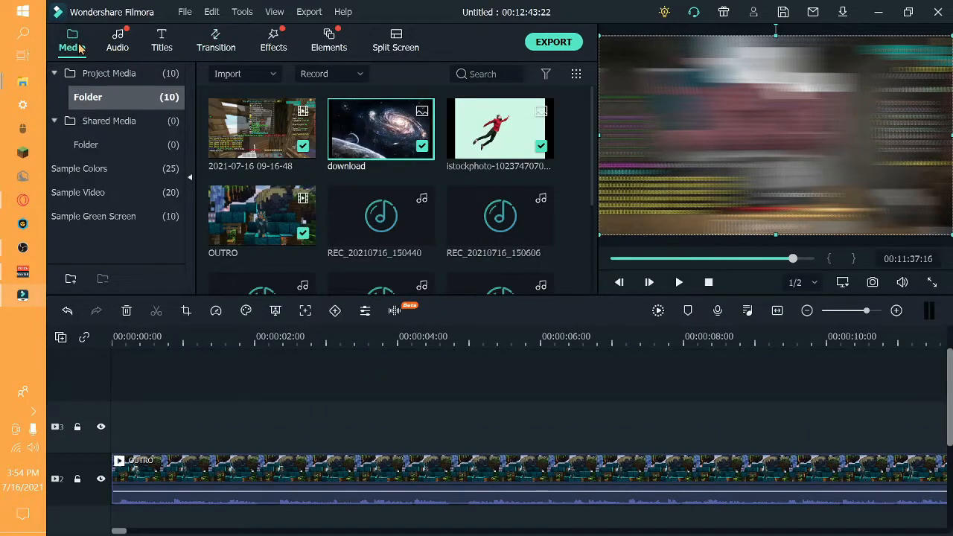
{"action": "scroll", "coordinate": [350, 160], "scroll_direction": "down", "scroll_amount": 3}
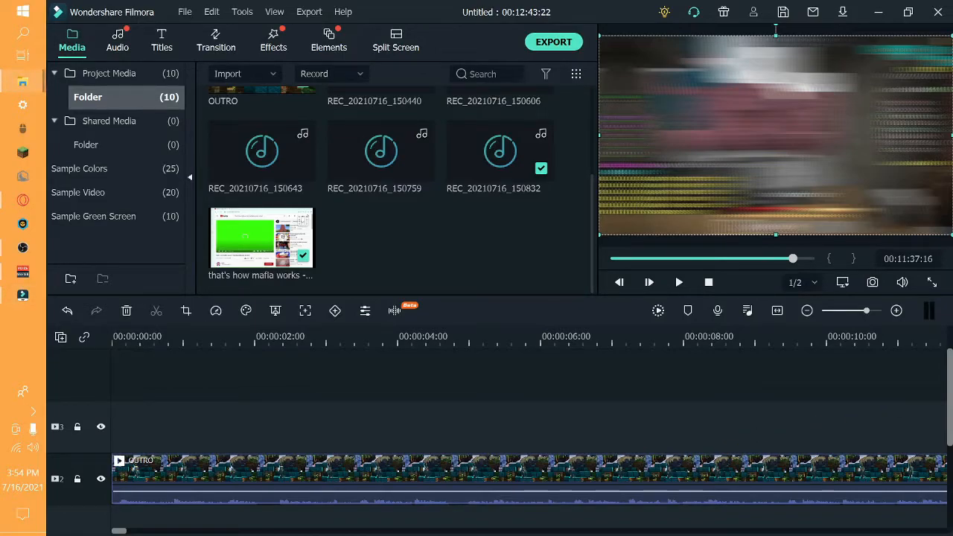
{"action": "left_click_drag", "start_coordinate": [585, 316], "coordinate": [359, 251]}
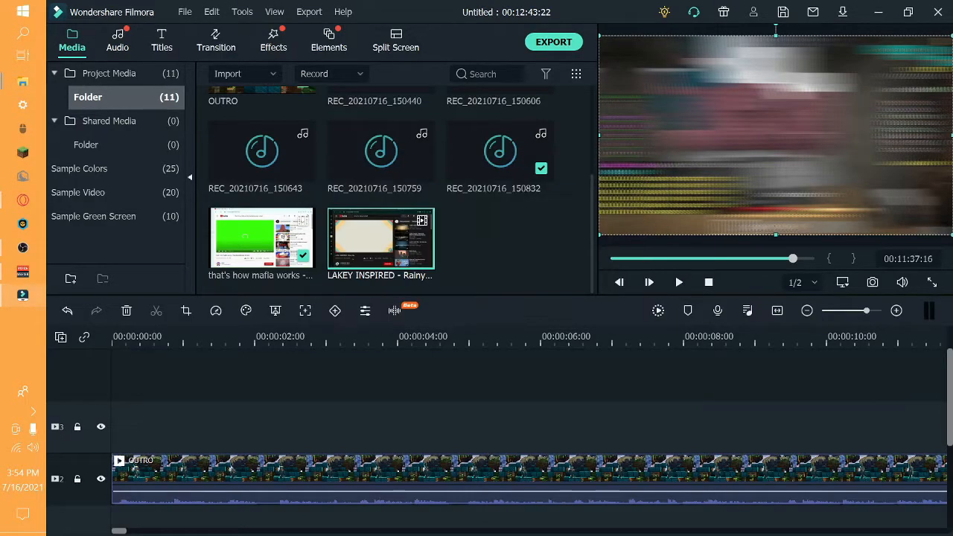
{"action": "left_click_drag", "start_coordinate": [952, 313], "coordinate": [405, 241]}
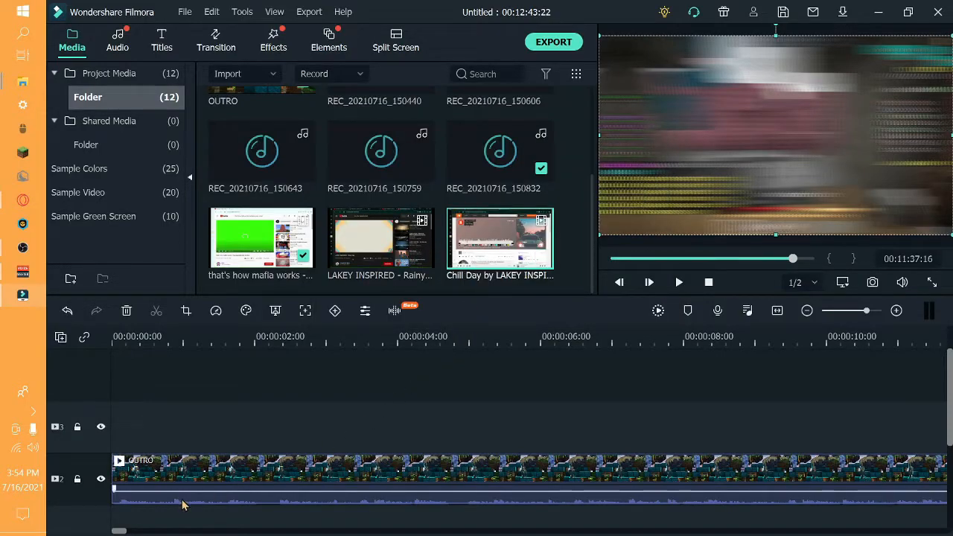
Step: Place the "Chill Day" recording on track 3 at about 00:00:22, near the end of the opening OUTRO clip
{"action": "left_click_drag", "start_coordinate": [119, 531], "coordinate": [143, 531]}
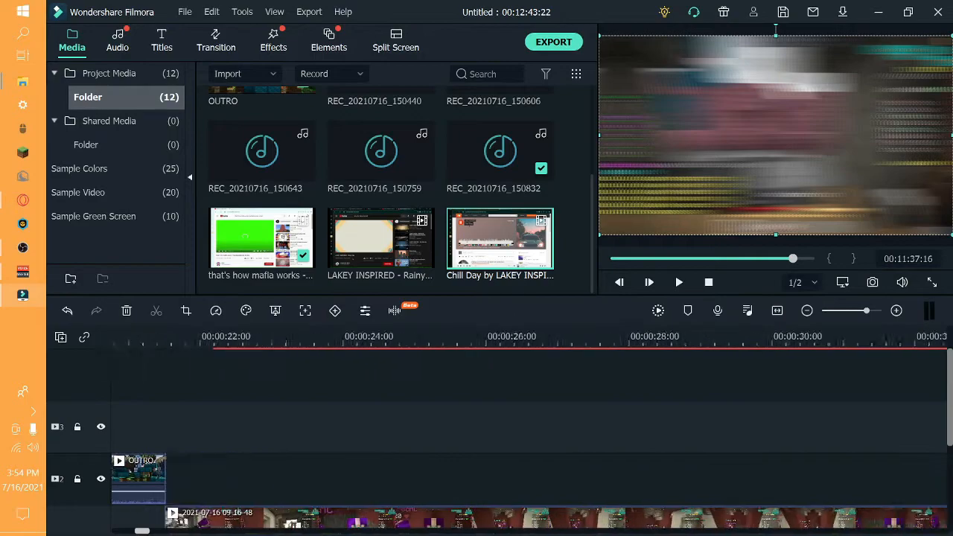
{"action": "left_click_drag", "start_coordinate": [488, 255], "coordinate": [141, 425]}
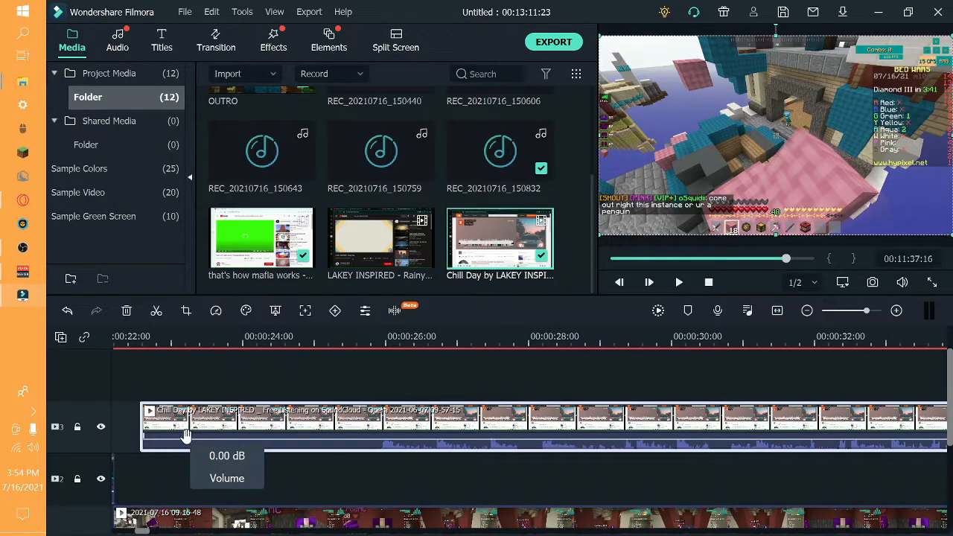
{"action": "scroll", "coordinate": [372, 395], "scroll_direction": "down", "scroll_amount": 1}
{"action": "left_click_drag", "start_coordinate": [774, 262], "coordinate": [631, 266]}
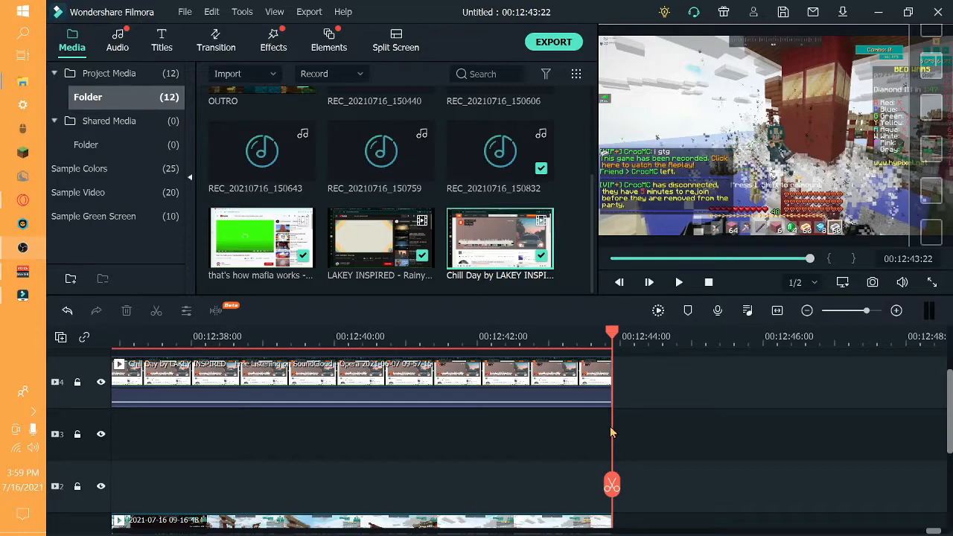
Step: Add the OUTRO clip to track 1 at 00:12:43:22, directly after the gameplay clip
{"action": "left_click", "coordinate": [908, 12]}
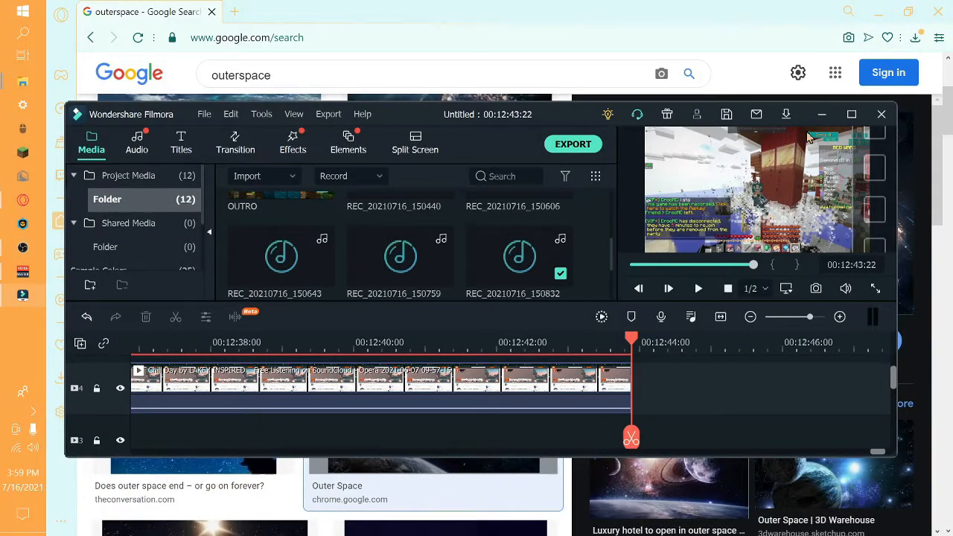
{"action": "left_click", "coordinate": [848, 111]}
{"action": "scroll", "coordinate": [387, 211], "scroll_direction": "up", "scroll_amount": 2}
{"action": "scroll", "coordinate": [387, 212], "scroll_direction": "down", "scroll_amount": 2}
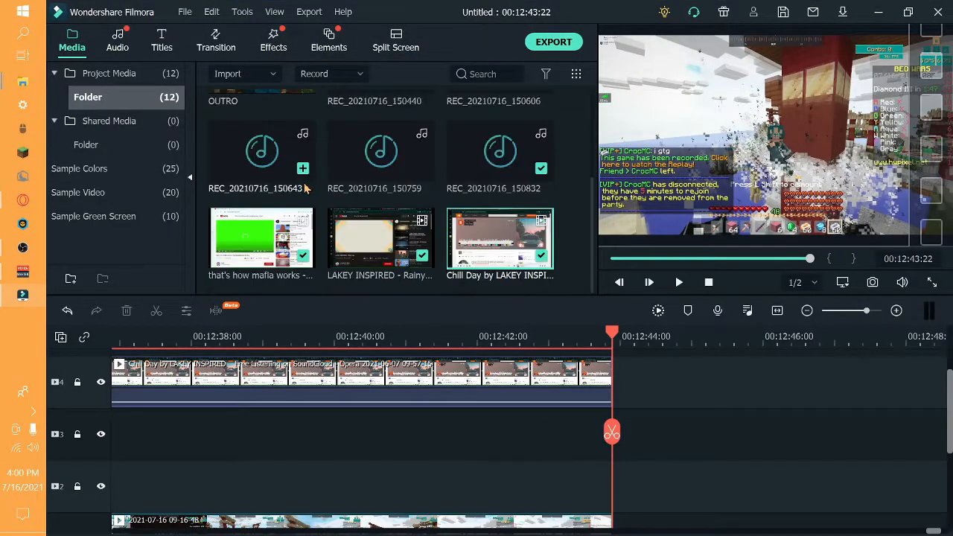
{"action": "scroll", "coordinate": [387, 212], "scroll_direction": "up", "scroll_amount": 2}
{"action": "left_click_drag", "start_coordinate": [260, 218], "coordinate": [621, 470]}
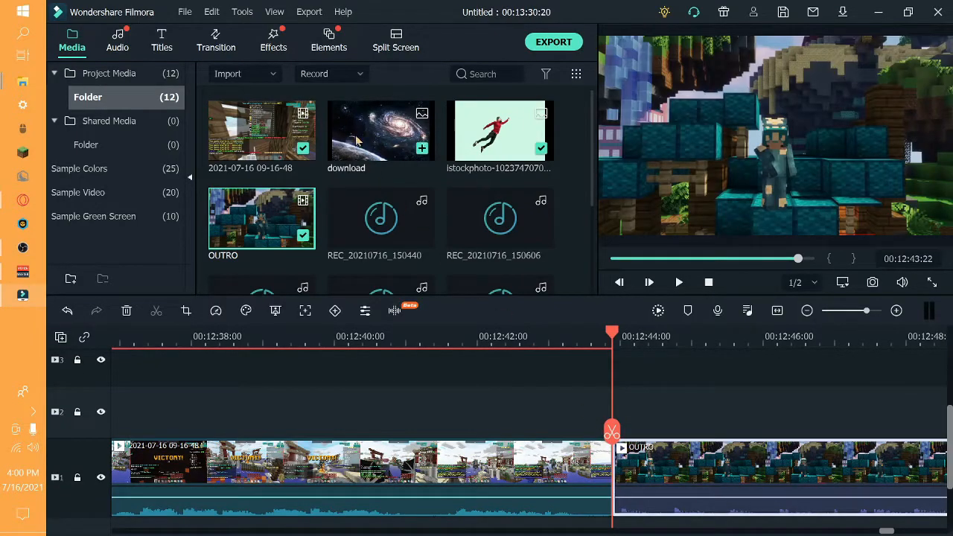
Step: Apply the Blurry Roll 2 transition between the gameplay clip and the closing OUTRO clip, and preview it
{"action": "left_click", "coordinate": [223, 43]}
{"action": "left_click_drag", "start_coordinate": [690, 441], "coordinate": [603, 480]}
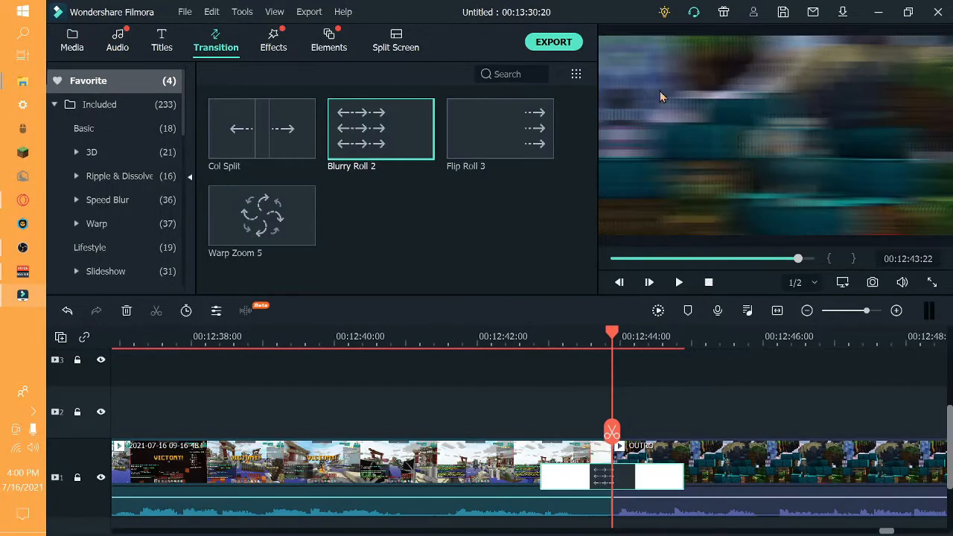
{"action": "left_click", "coordinate": [679, 283]}
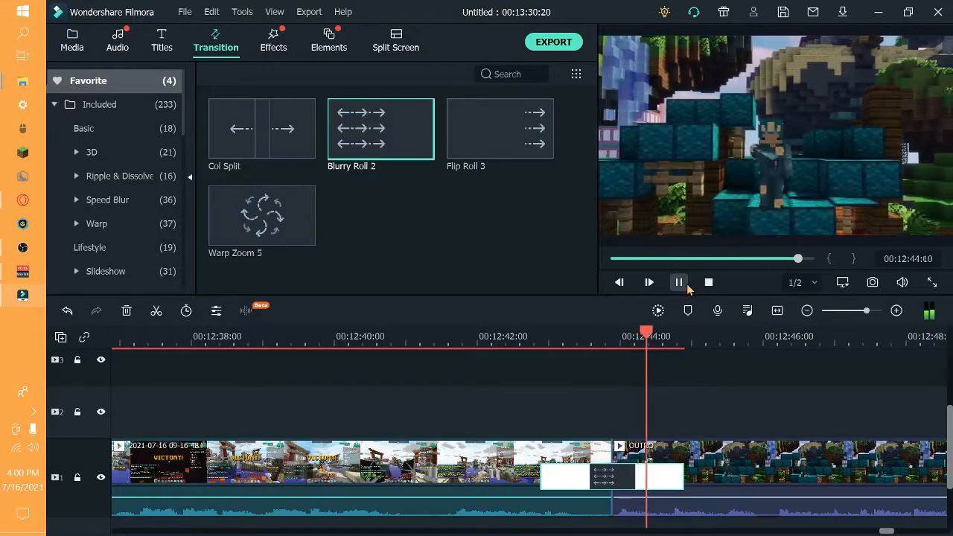
{"action": "left_click", "coordinate": [678, 282]}
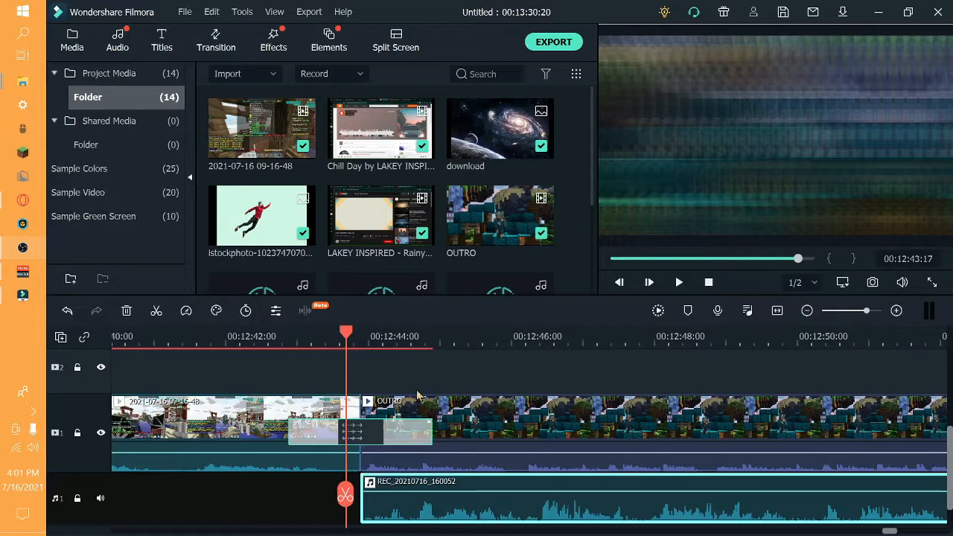
Step: Play back the closing OUTRO clip with the REC_20210716_160052 voice recording to check the ending
{"action": "left_click", "coordinate": [678, 282]}
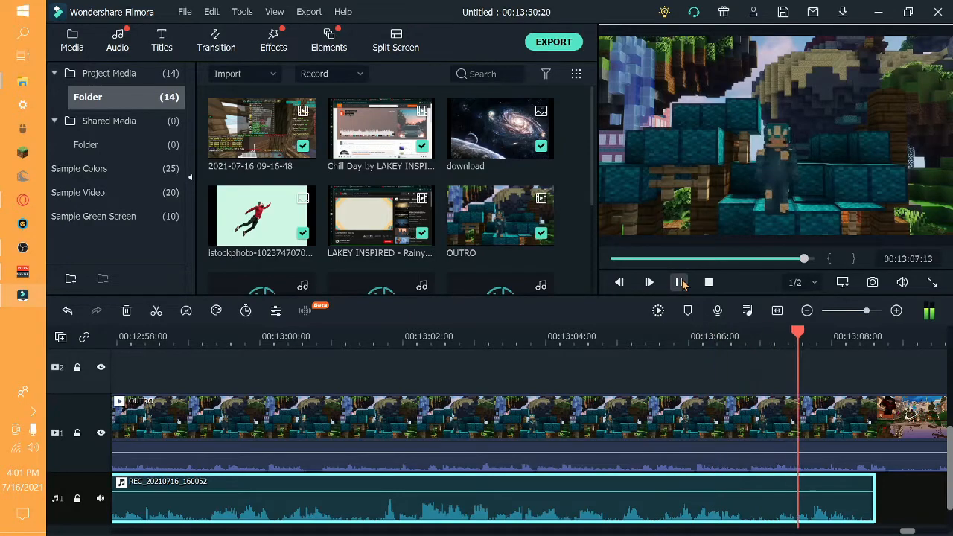
{"action": "left_click", "coordinate": [679, 283]}
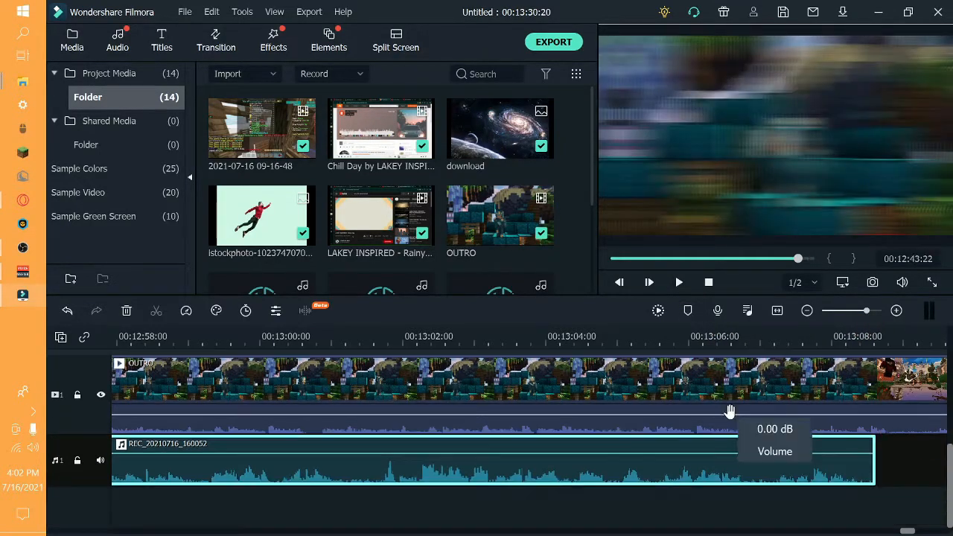
{"action": "scroll", "coordinate": [736, 417], "scroll_direction": "up", "scroll_amount": 4}
{"action": "scroll", "coordinate": [766, 421], "scroll_direction": "down", "scroll_amount": 1}
{"action": "left_click", "coordinate": [679, 282]}
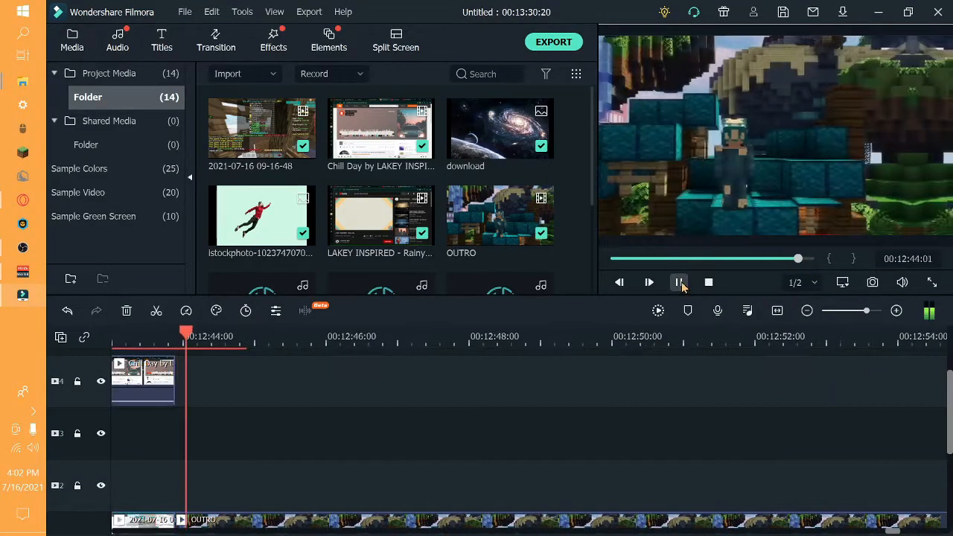
{"action": "left_click_drag", "start_coordinate": [208, 487], "coordinate": [309, 491]}
{"action": "scroll", "coordinate": [649, 450], "scroll_direction": "down", "scroll_amount": 3}
{"action": "left_click_drag", "start_coordinate": [178, 461], "coordinate": [422, 456]}
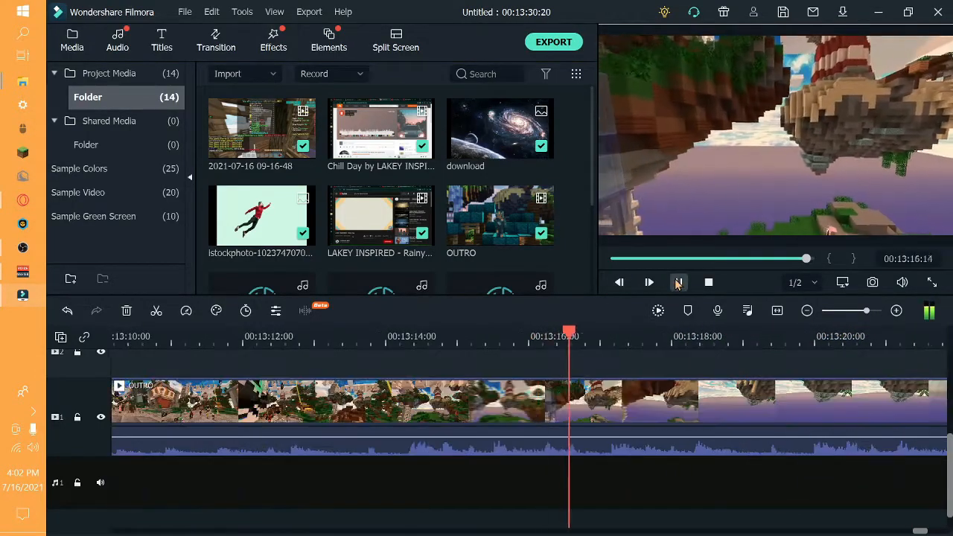
{"action": "left_click", "coordinate": [677, 283]}
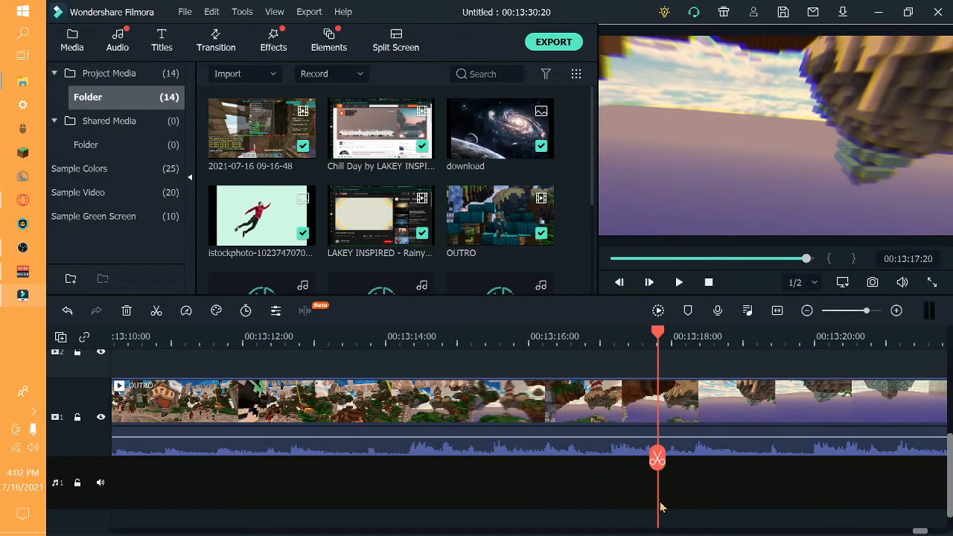
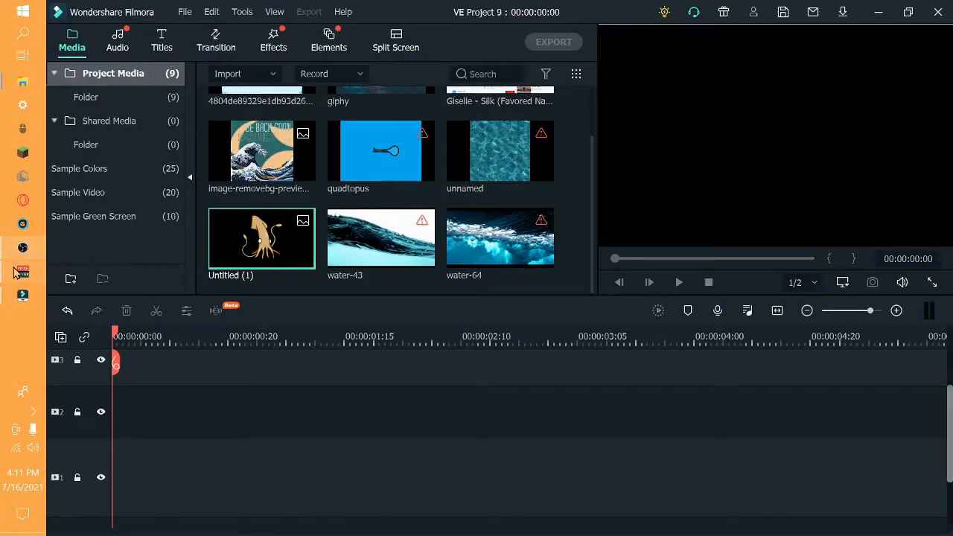
Step: Close the open Downloads, Videos and Captures folder windows in File Explorer
{"action": "mouse_move", "coordinate": [20, 89]}
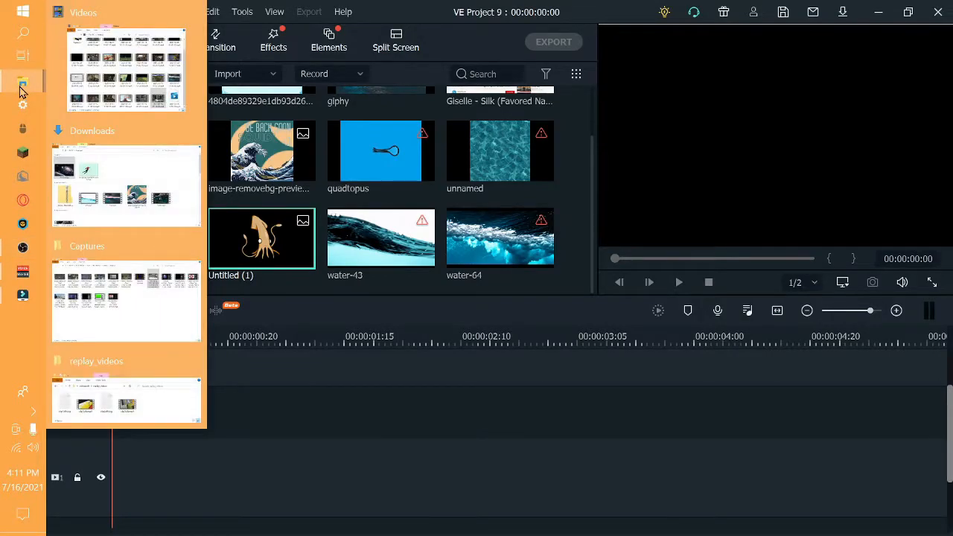
{"action": "mouse_move", "coordinate": [124, 154]}
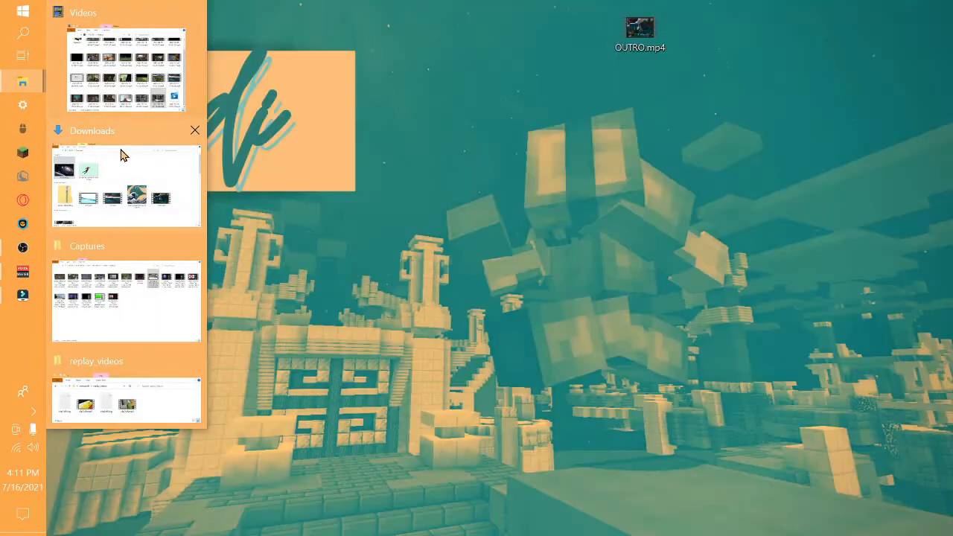
{"action": "left_click", "coordinate": [193, 130]}
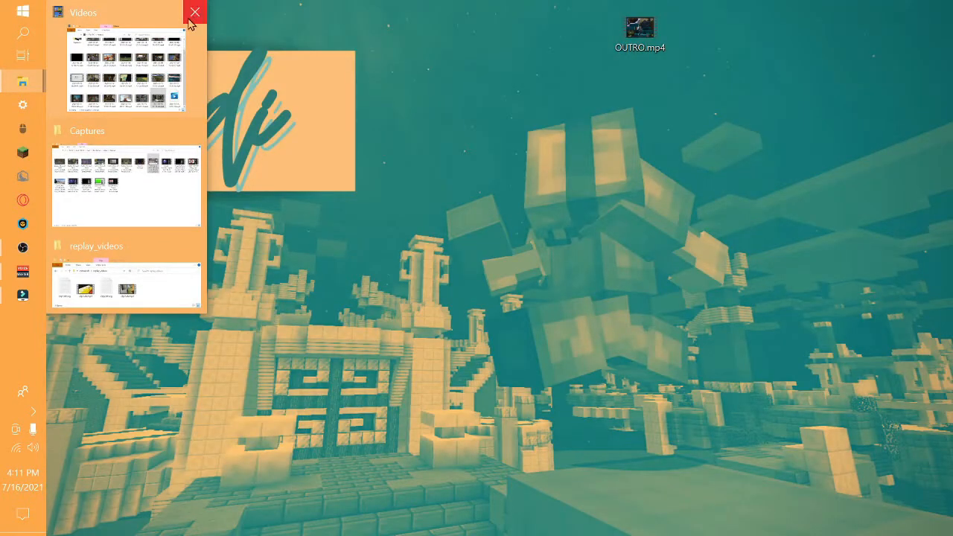
{"action": "left_click", "coordinate": [193, 15]}
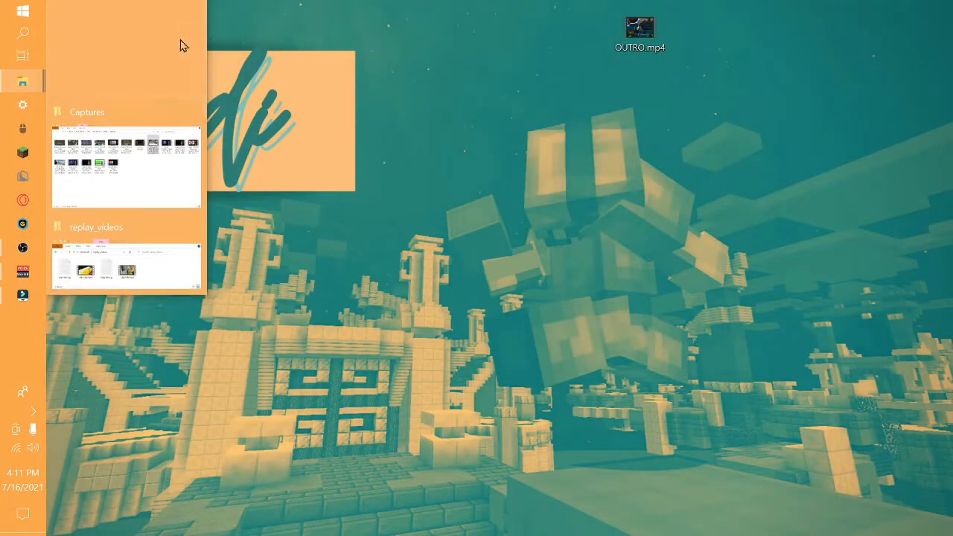
{"action": "mouse_move", "coordinate": [168, 70]}
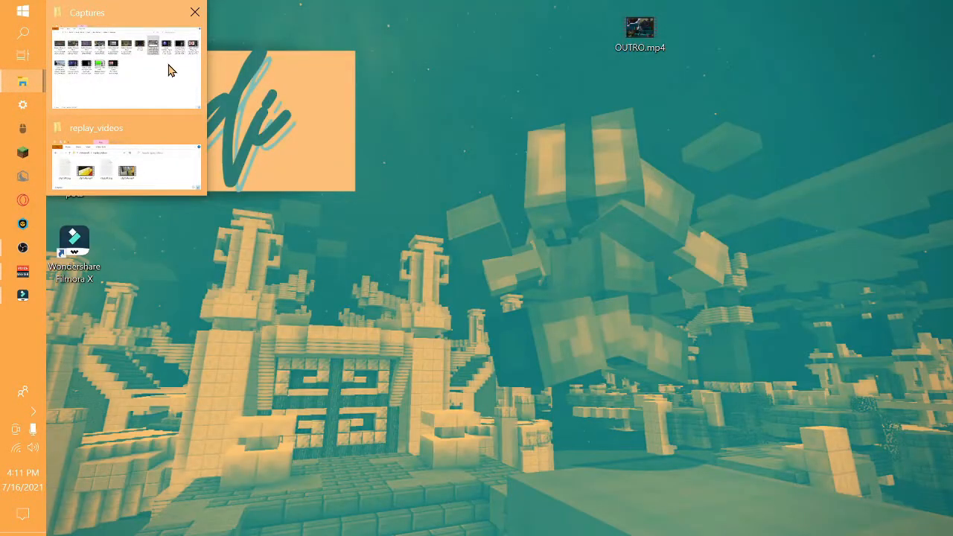
{"action": "left_click", "coordinate": [197, 21]}
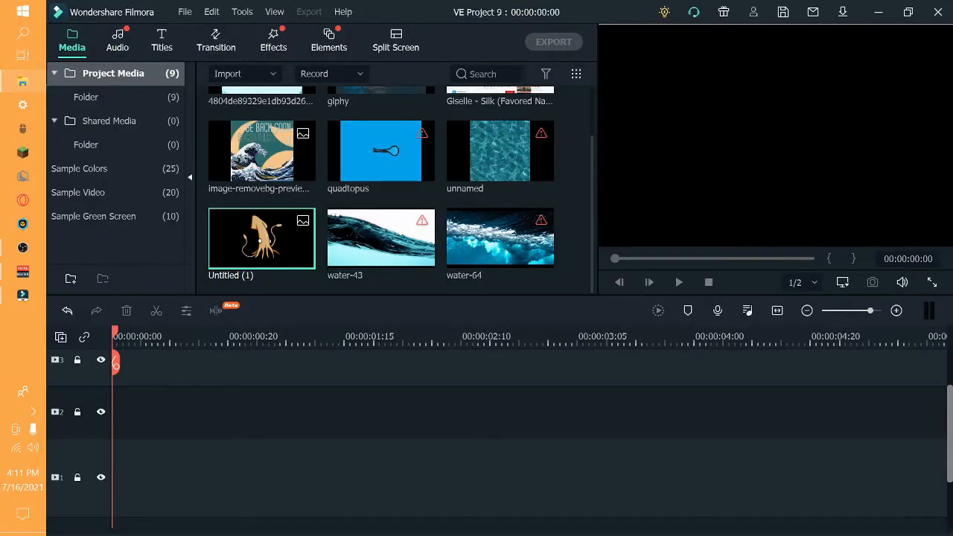
Step: Import the clip1silk video into the project media and place it at the start of track 2
{"action": "scroll", "coordinate": [485, 143], "scroll_direction": "up", "scroll_amount": 2}
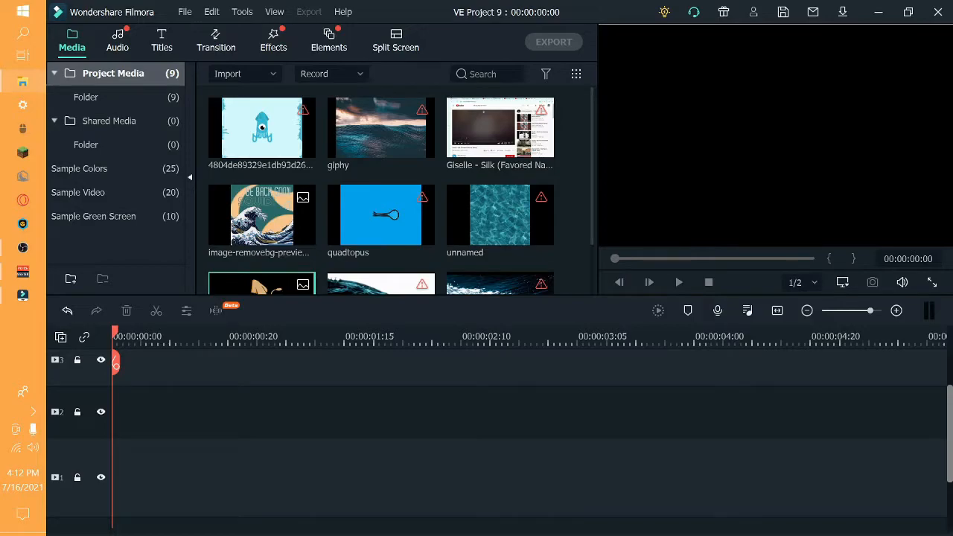
{"action": "left_click_drag", "start_coordinate": [532, 223], "coordinate": [471, 251]}
{"action": "left_click_drag", "start_coordinate": [287, 248], "coordinate": [145, 405]}
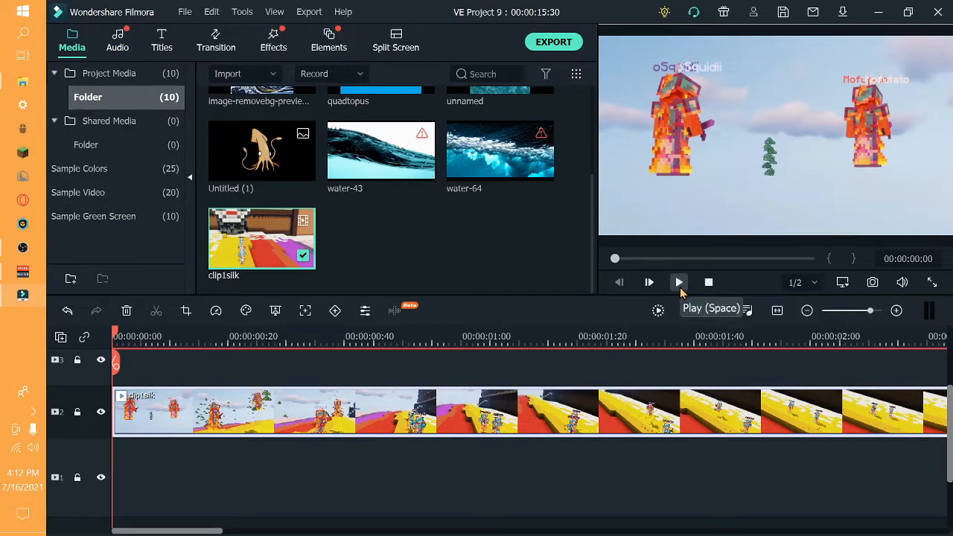
Step: Play back the clip1silk clip to its end and return the playhead to the start
{"action": "left_click", "coordinate": [679, 283]}
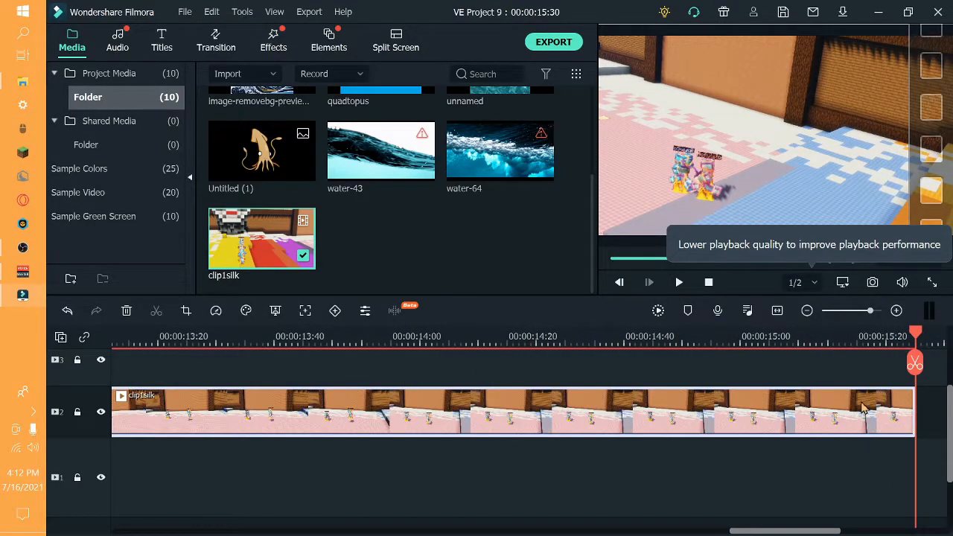
{"action": "left_click_drag", "start_coordinate": [912, 365], "coordinate": [64, 439]}
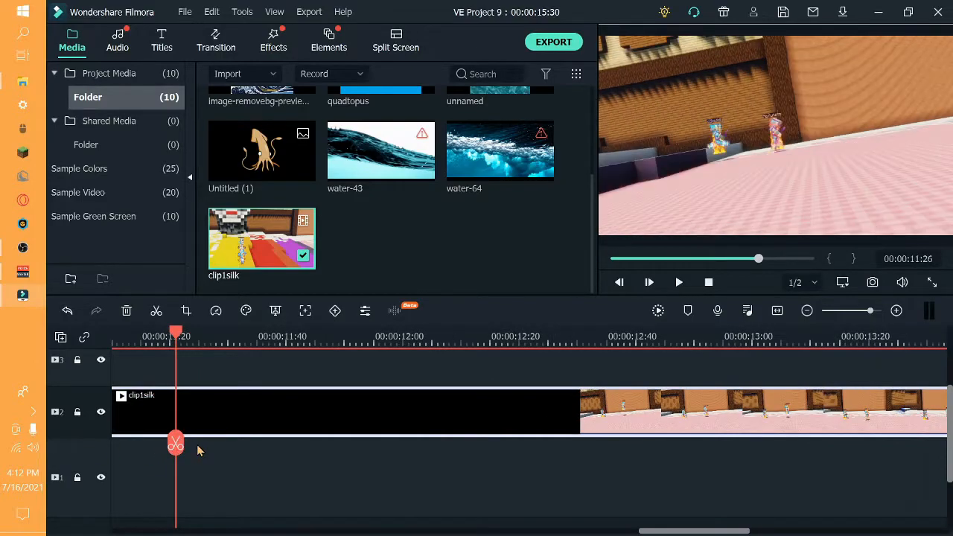
{"action": "left_click_drag", "start_coordinate": [131, 439], "coordinate": [59, 415]}
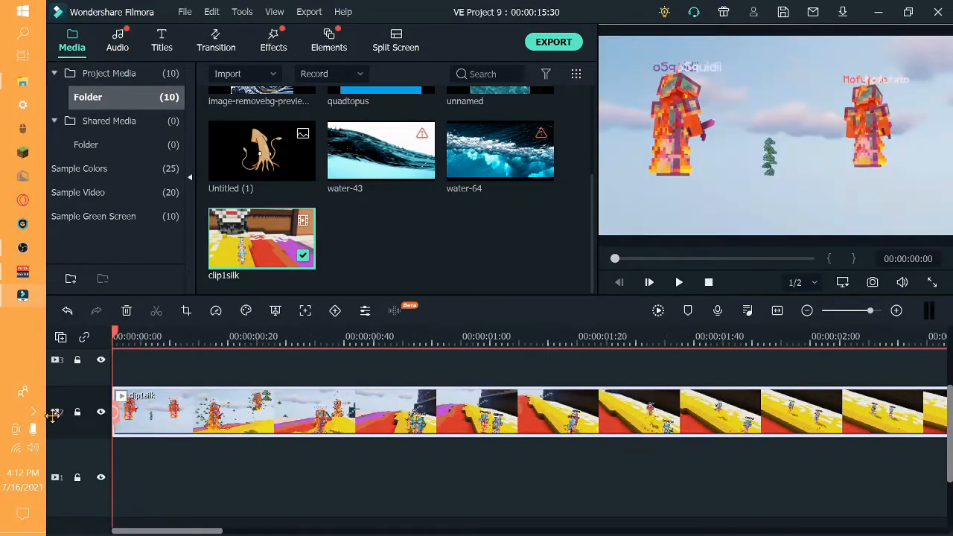
Step: Open the color correction for clip1silk and look through all of its presets
{"action": "right_click", "coordinate": [200, 414]}
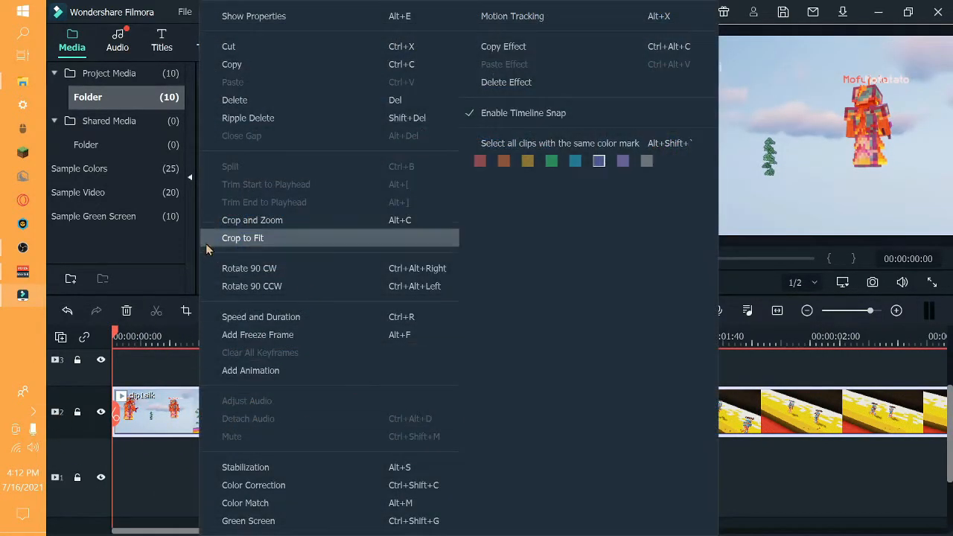
{"action": "left_click", "coordinate": [251, 485]}
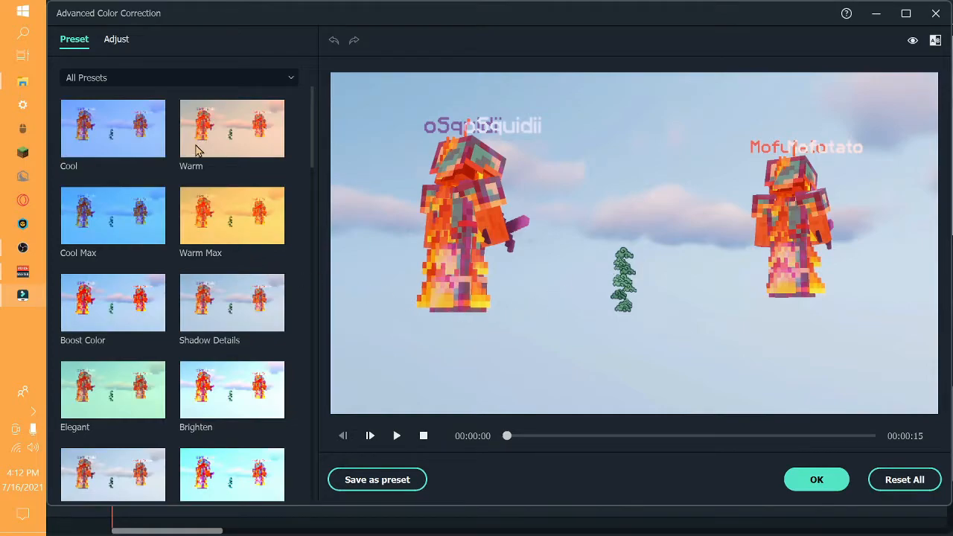
{"action": "scroll", "coordinate": [195, 150], "scroll_direction": "down", "scroll_amount": 20}
{"action": "scroll", "coordinate": [207, 318], "scroll_direction": "up", "scroll_amount": 20}
{"action": "scroll", "coordinate": [208, 319], "scroll_direction": "down", "scroll_amount": 15}
{"action": "scroll", "coordinate": [208, 318], "scroll_direction": "up", "scroll_amount": 15}
{"action": "scroll", "coordinate": [110, 208], "scroll_direction": "down", "scroll_amount": 3}
{"action": "scroll", "coordinate": [110, 209], "scroll_direction": "up", "scroll_amount": 3}
{"action": "scroll", "coordinate": [136, 207], "scroll_direction": "down", "scroll_amount": 15}
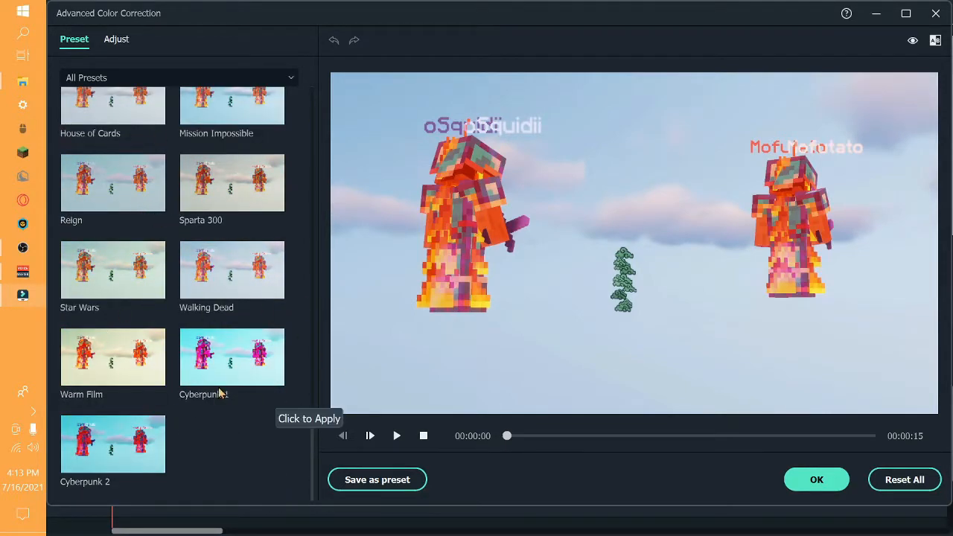
{"action": "scroll", "coordinate": [233, 372], "scroll_direction": "up", "scroll_amount": 15}
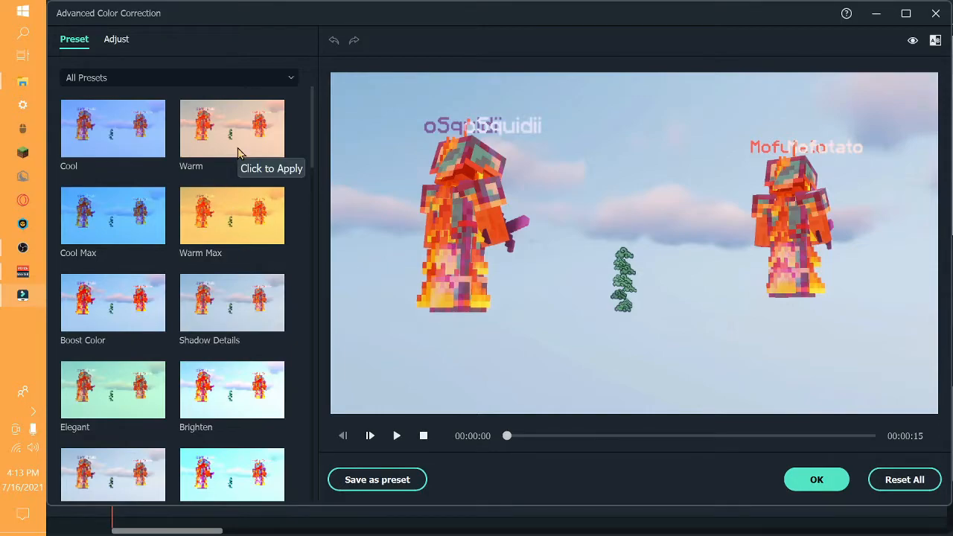
Step: Try the Boost Color, Warm, Brighten, Elegant, Shadow Details, Warm Max and Cool Max color presets on the clip
{"action": "left_click", "coordinate": [147, 320]}
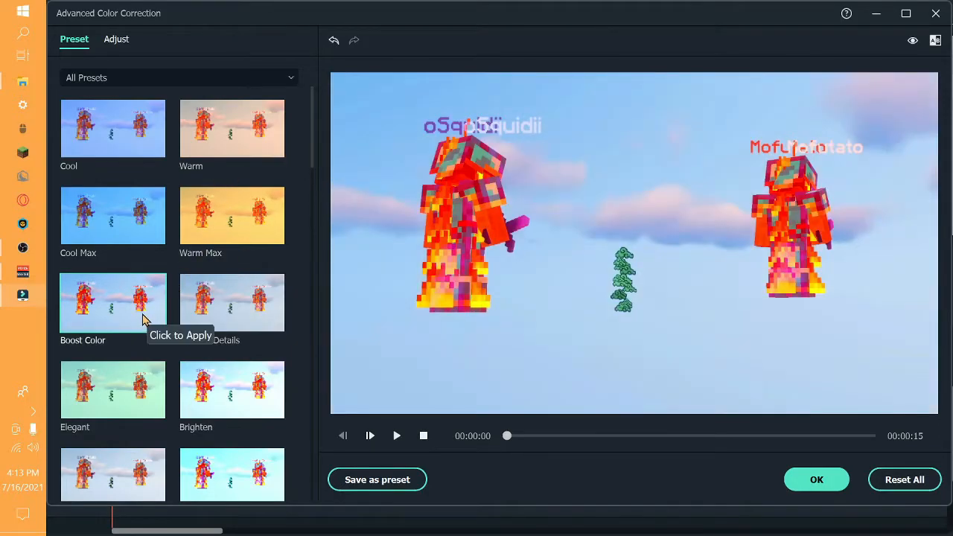
{"action": "left_click", "coordinate": [237, 128]}
{"action": "left_click", "coordinate": [142, 320]}
{"action": "left_click", "coordinate": [247, 121]}
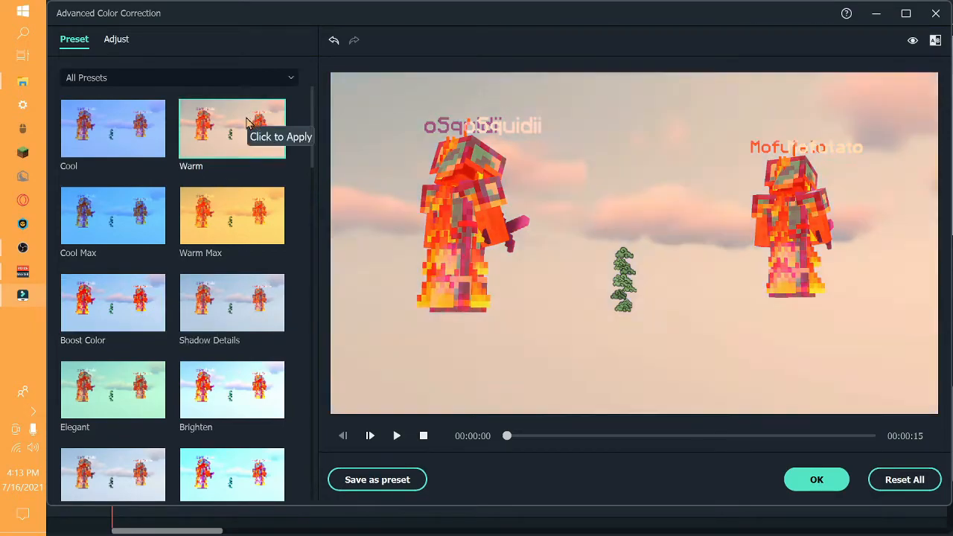
{"action": "left_click", "coordinate": [230, 384]}
{"action": "left_click", "coordinate": [159, 392]}
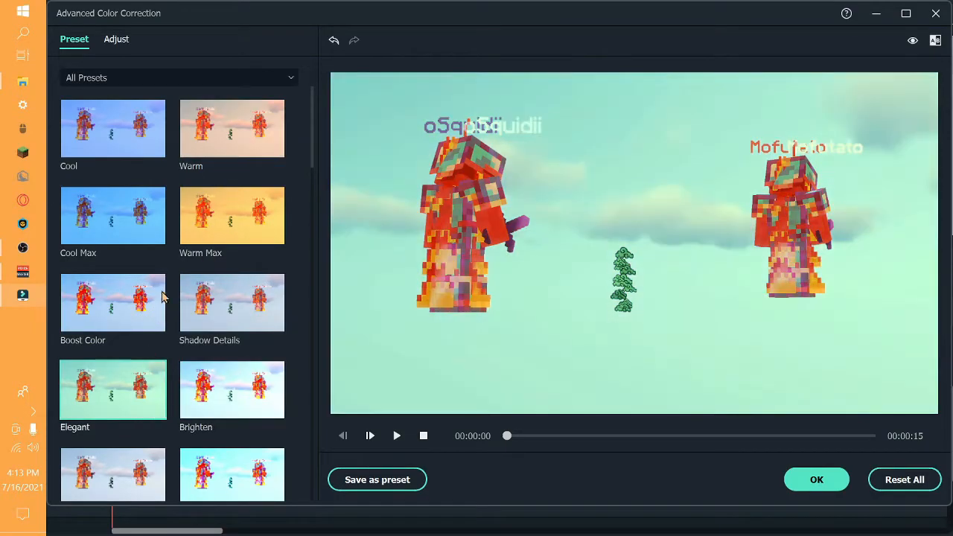
{"action": "left_click", "coordinate": [246, 289]}
{"action": "left_click", "coordinate": [153, 315]}
{"action": "left_click", "coordinate": [149, 225]}
{"action": "left_click", "coordinate": [201, 213]}
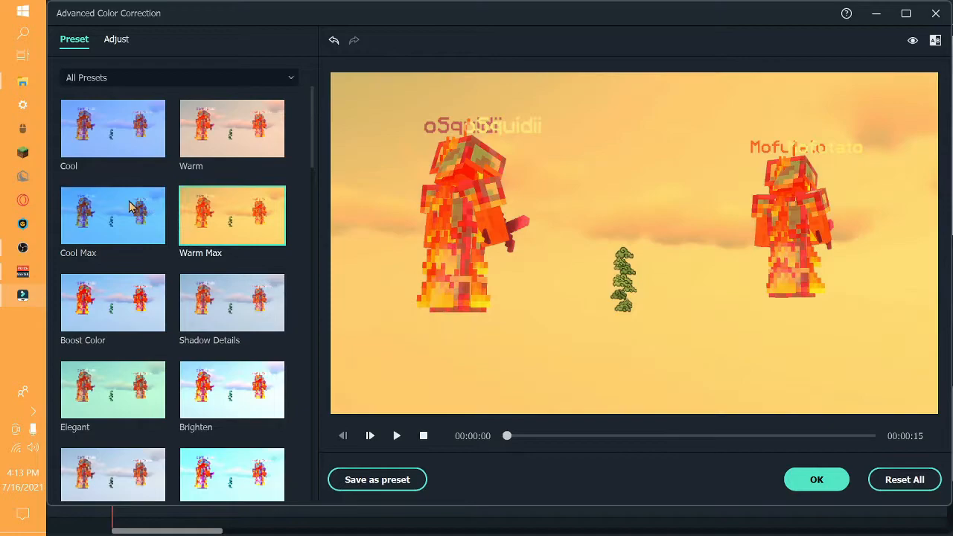
{"action": "left_click", "coordinate": [134, 237]}
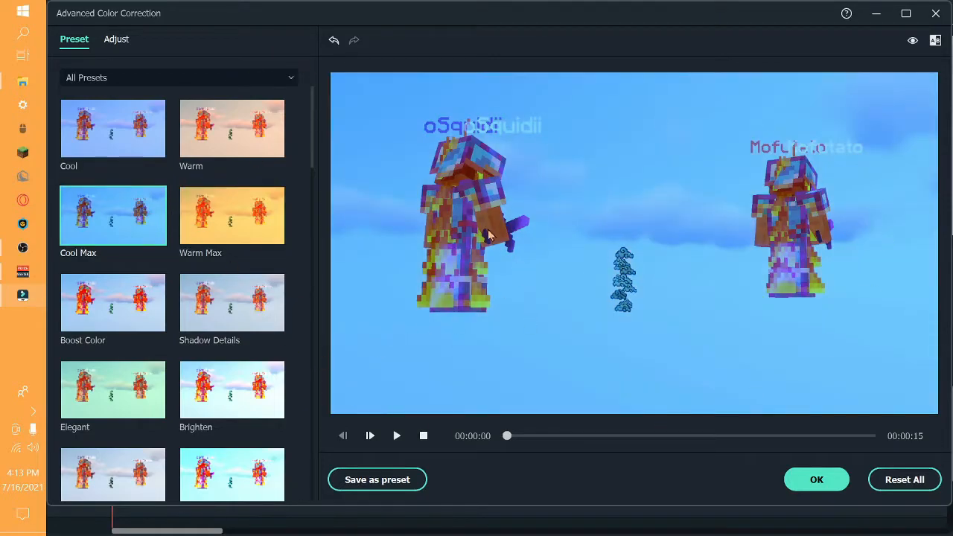
Step: Scan the color preset list again and leave the color correction without applying a preset
{"action": "scroll", "coordinate": [177, 296], "scroll_direction": "down", "scroll_amount": 10}
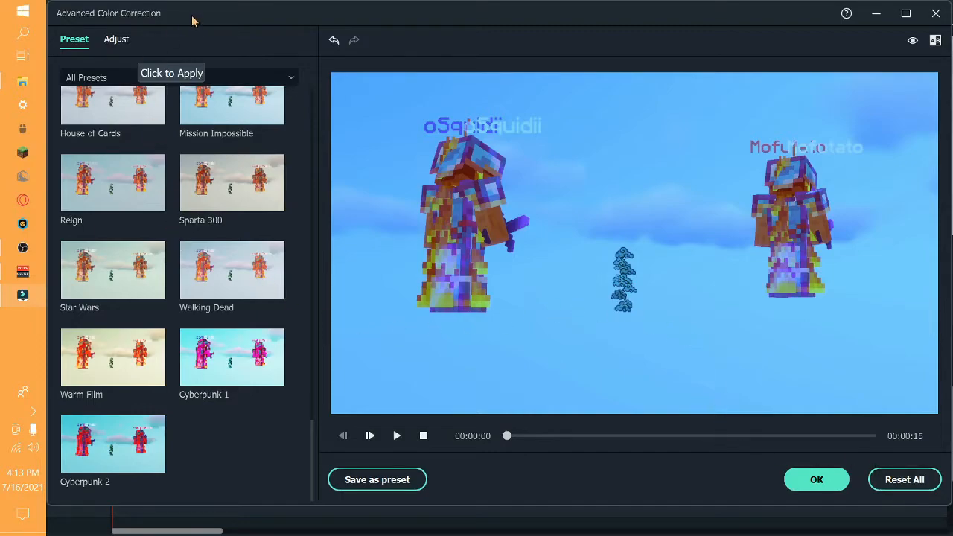
{"action": "scroll", "coordinate": [216, 350], "scroll_direction": "up", "scroll_amount": 10}
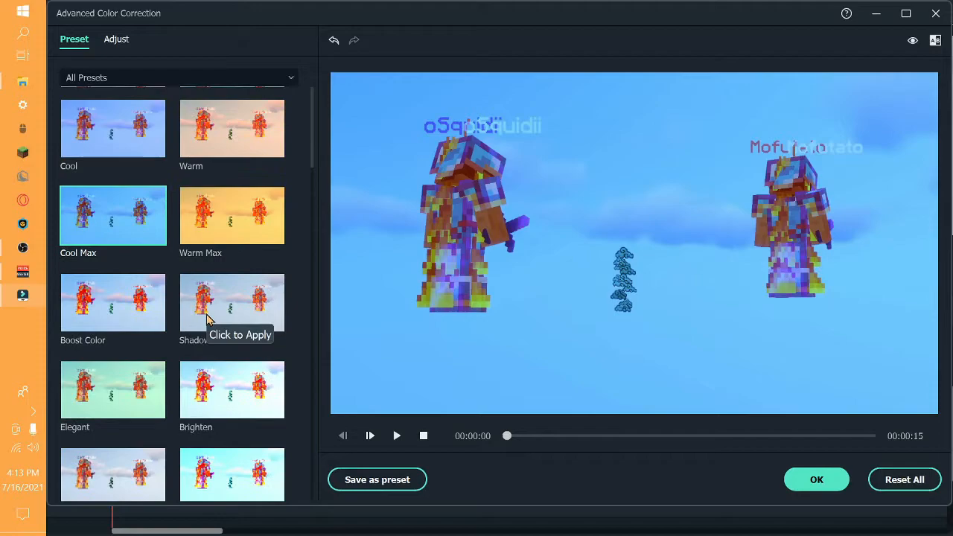
{"action": "scroll", "coordinate": [182, 253], "scroll_direction": "down", "scroll_amount": 10}
{"action": "scroll", "coordinate": [179, 250], "scroll_direction": "up", "scroll_amount": 10}
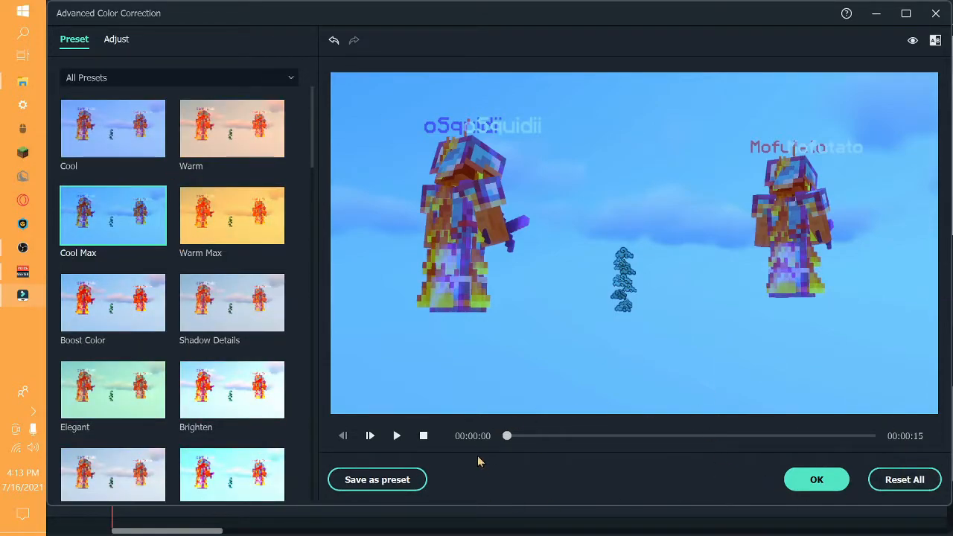
{"action": "left_click_drag", "start_coordinate": [345, 18], "coordinate": [876, 91]}
{"action": "key", "text": "Escape"}
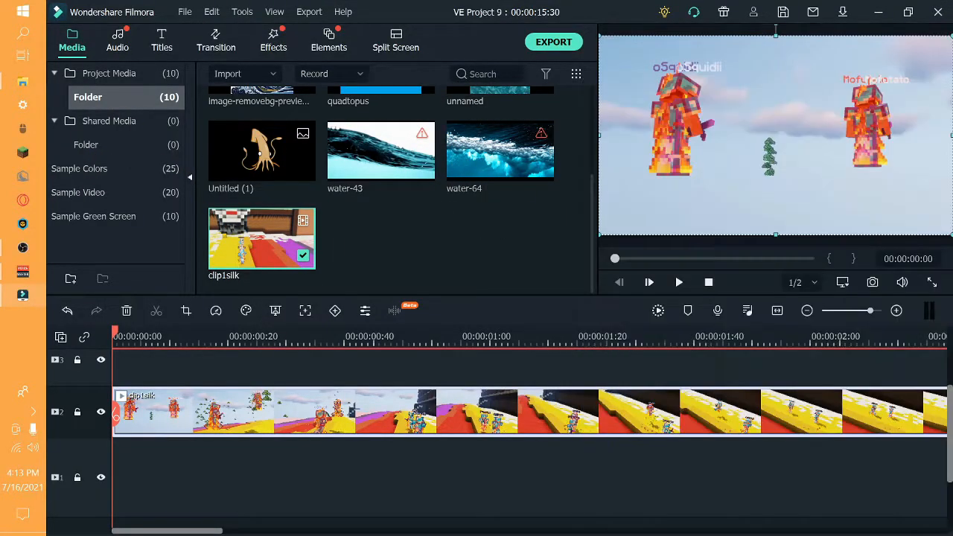
Step: Slow clip1silk down to 0.5x speed and preview the slow motion
{"action": "scroll", "coordinate": [233, 400], "scroll_direction": "up", "scroll_amount": 2}
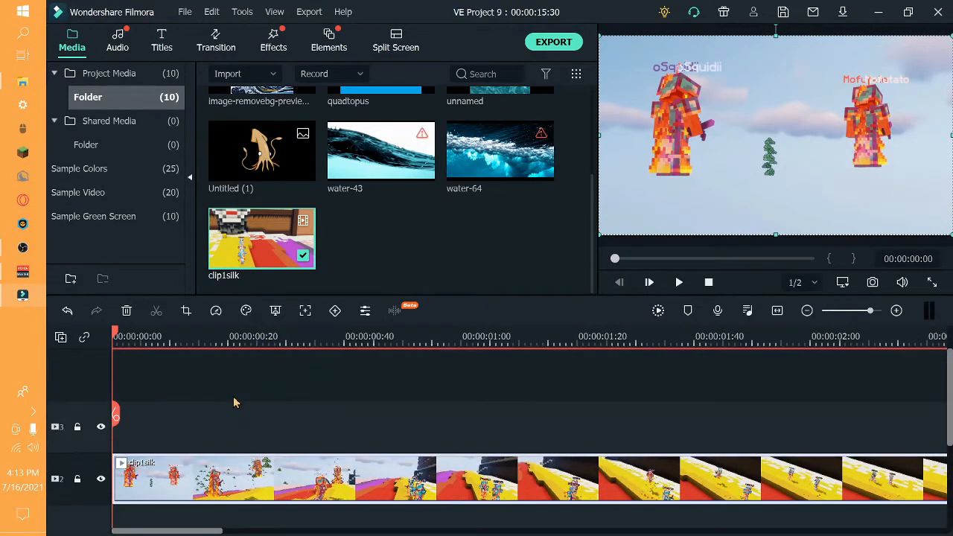
{"action": "scroll", "coordinate": [262, 408], "scroll_direction": "down", "scroll_amount": 2}
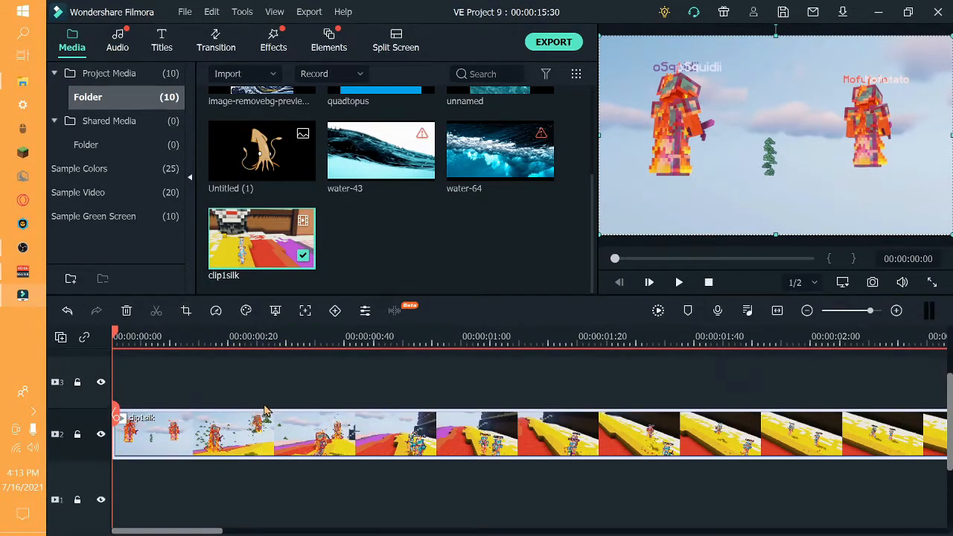
{"action": "left_click", "coordinate": [215, 310]}
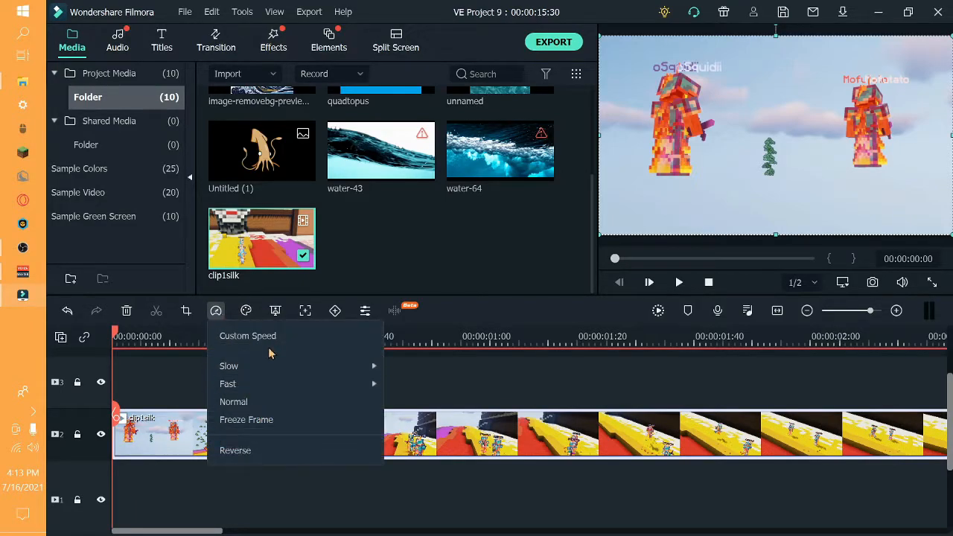
{"action": "mouse_move", "coordinate": [298, 365]}
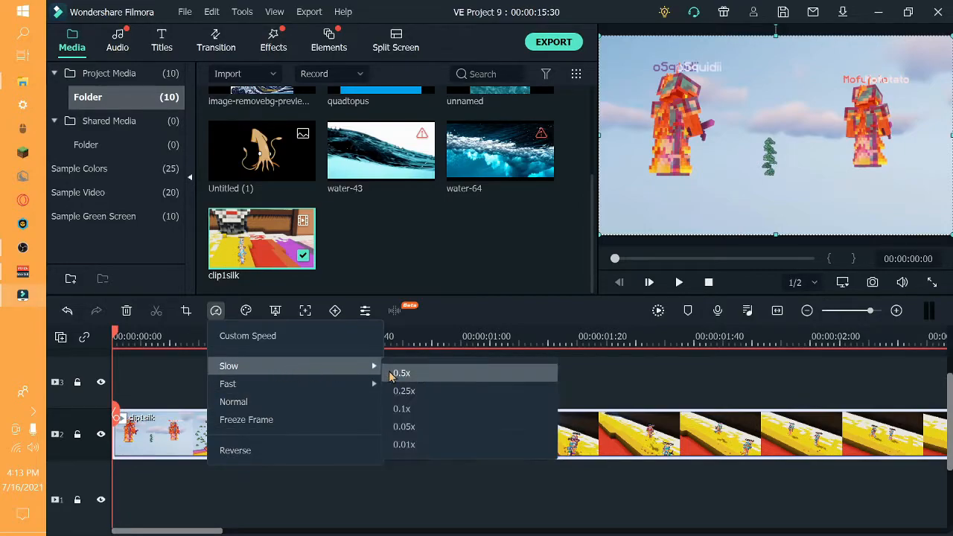
{"action": "left_click", "coordinate": [421, 375]}
{"action": "left_click", "coordinate": [677, 282]}
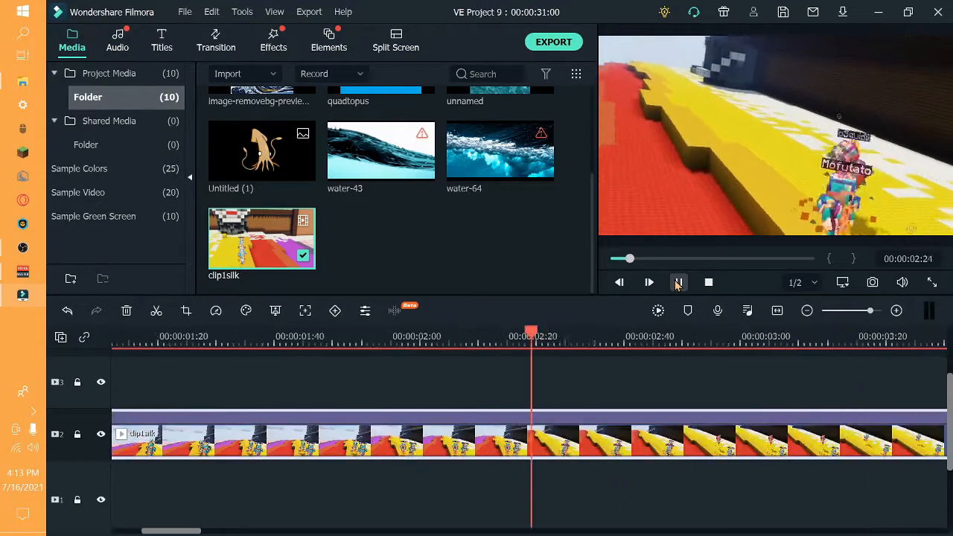
{"action": "left_click", "coordinate": [677, 282]}
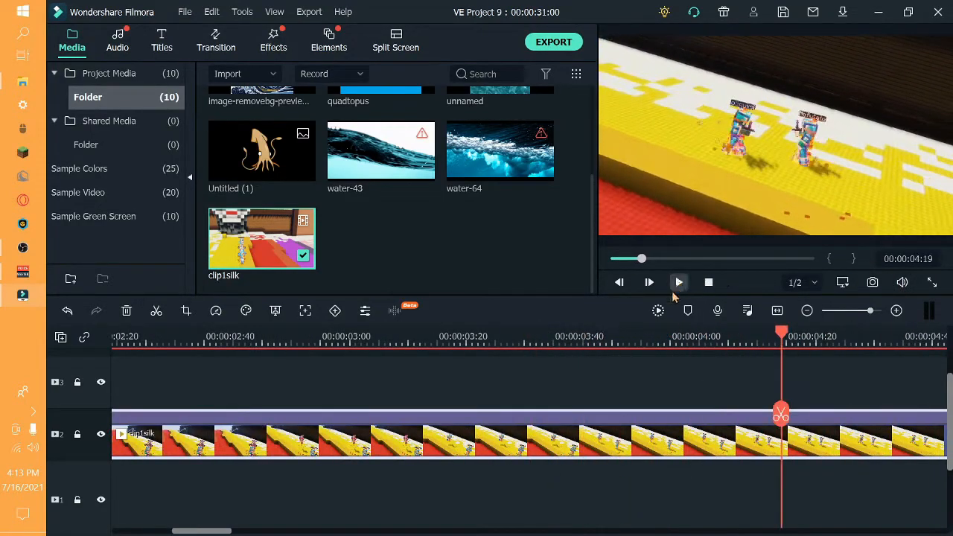
Step: Reset clip1silk to Normal speed
{"action": "left_click", "coordinate": [216, 311]}
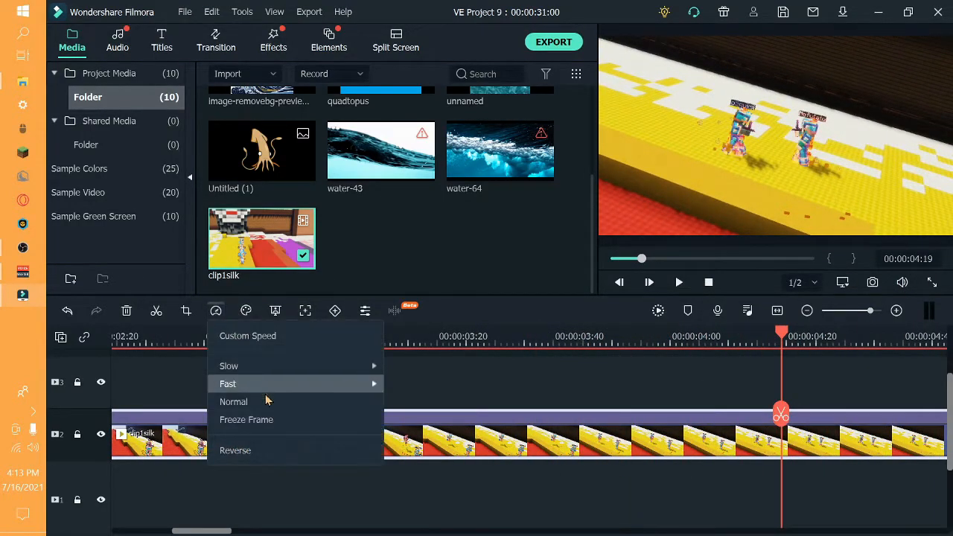
{"action": "left_click", "coordinate": [417, 382]}
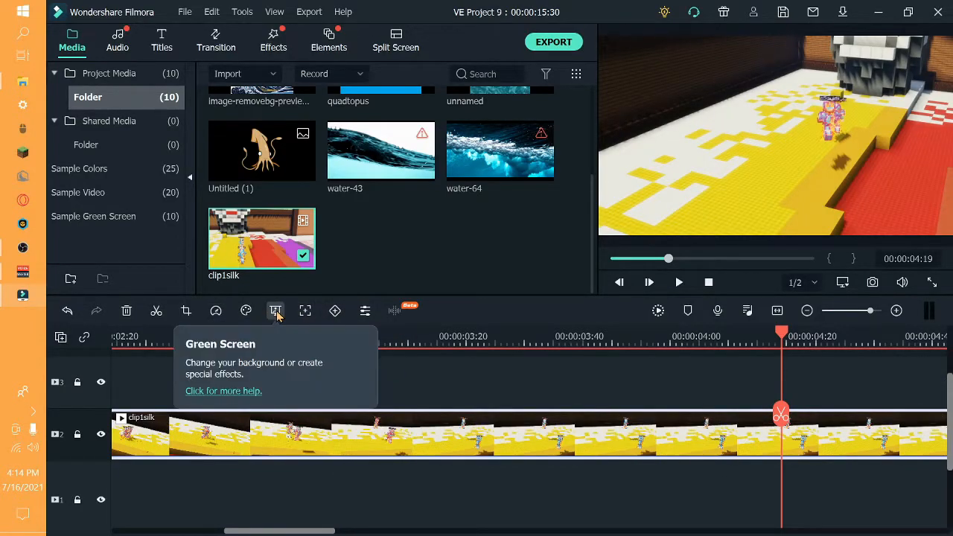
Step: Add motion tracking to clip1silk, place the tracking box around the farther character at 00:00:03:11, and run the tracking
{"action": "left_click", "coordinate": [305, 311]}
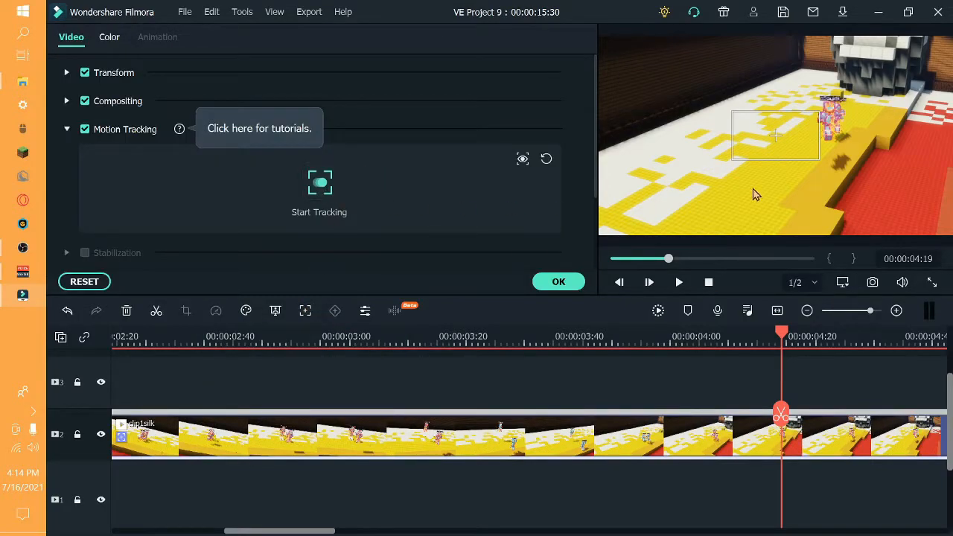
{"action": "left_click_drag", "start_coordinate": [768, 147], "coordinate": [732, 173]}
{"action": "left_click_drag", "start_coordinate": [674, 262], "coordinate": [653, 262]}
{"action": "left_click_drag", "start_coordinate": [753, 164], "coordinate": [828, 87]}
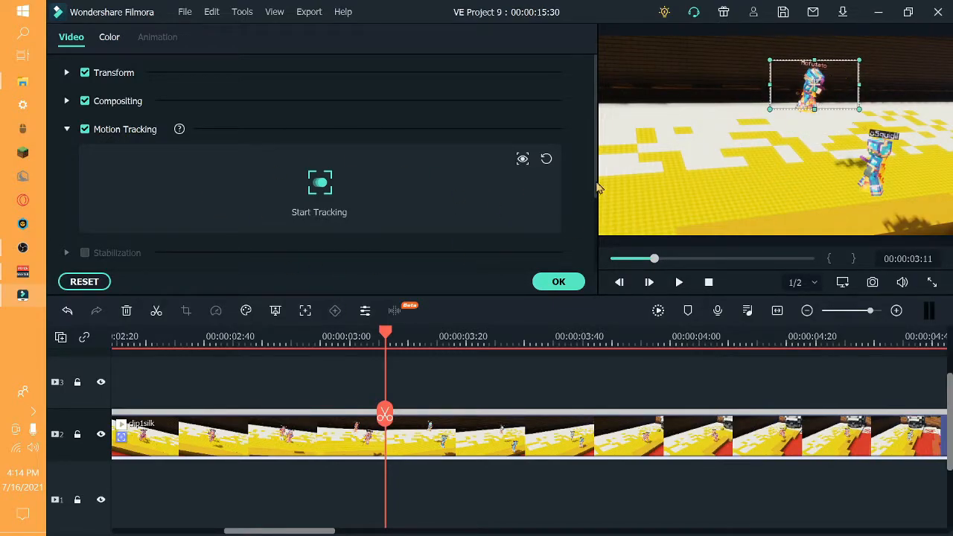
{"action": "left_click", "coordinate": [316, 207]}
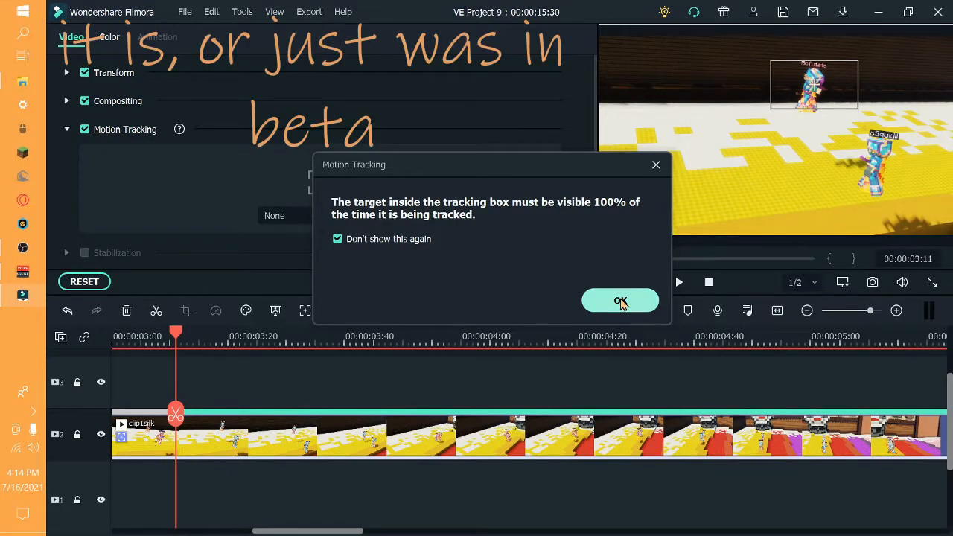
Step: Dismiss the motion tracking notice and close the Record Audio dialog without recording
{"action": "left_click", "coordinate": [620, 300]}
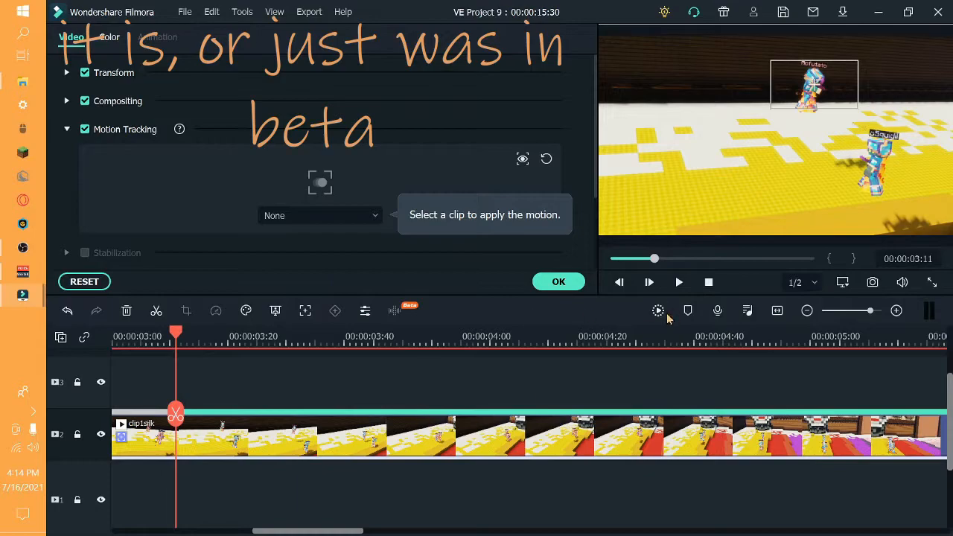
{"action": "left_click", "coordinate": [177, 412]}
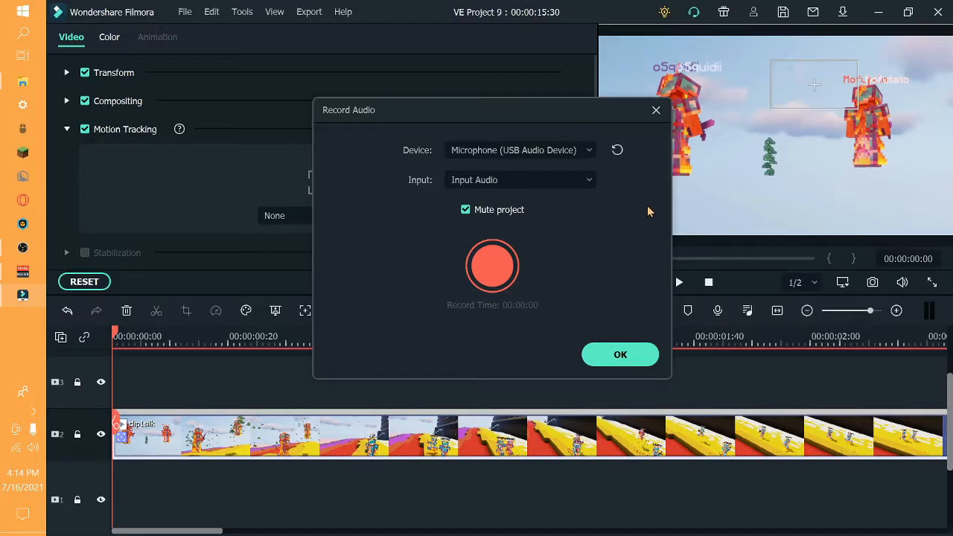
{"action": "left_click", "coordinate": [653, 110]}
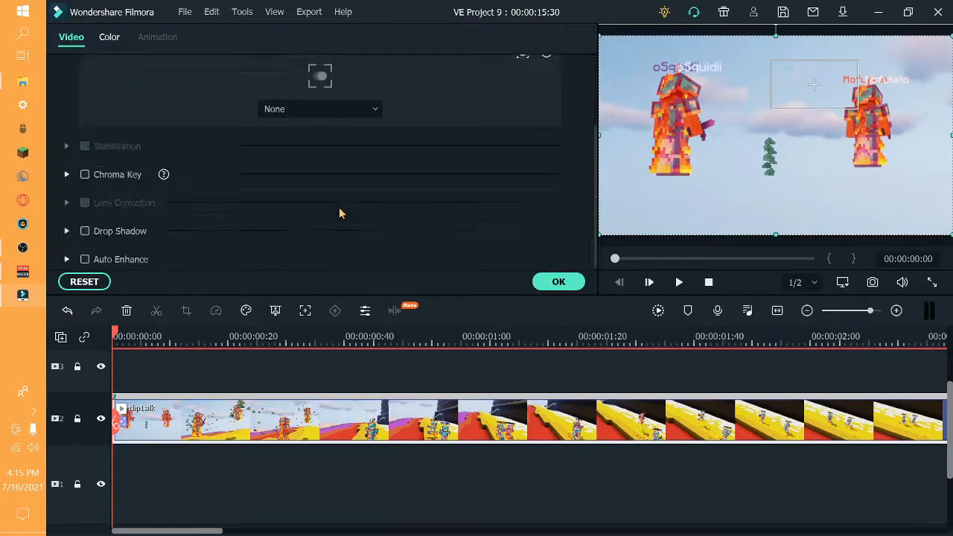
Step: Review clip1silk's video property sections and clip options, and close the properties without changing anything
{"action": "scroll", "coordinate": [341, 213], "scroll_direction": "up", "scroll_amount": 3}
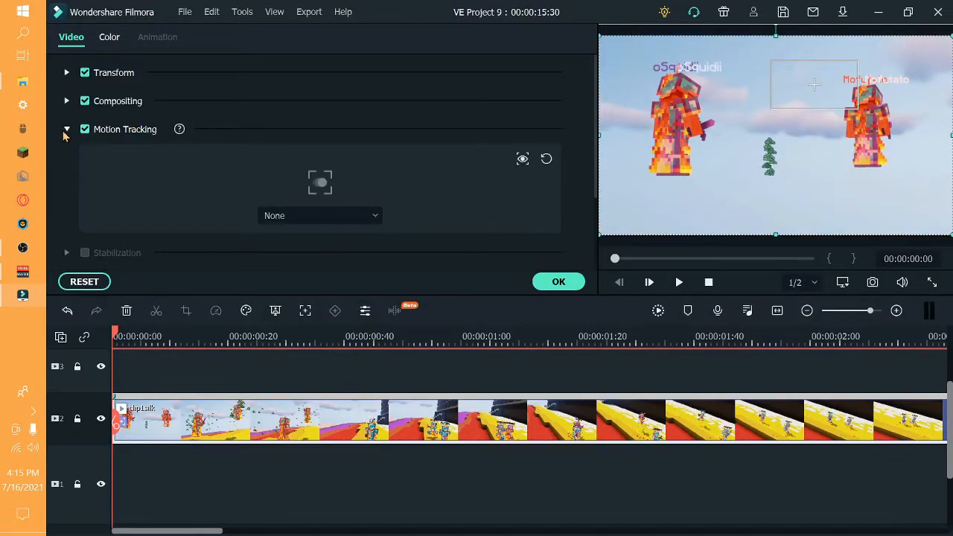
{"action": "left_click", "coordinate": [67, 129]}
{"action": "scroll", "coordinate": [201, 179], "scroll_direction": "down", "scroll_amount": 1}
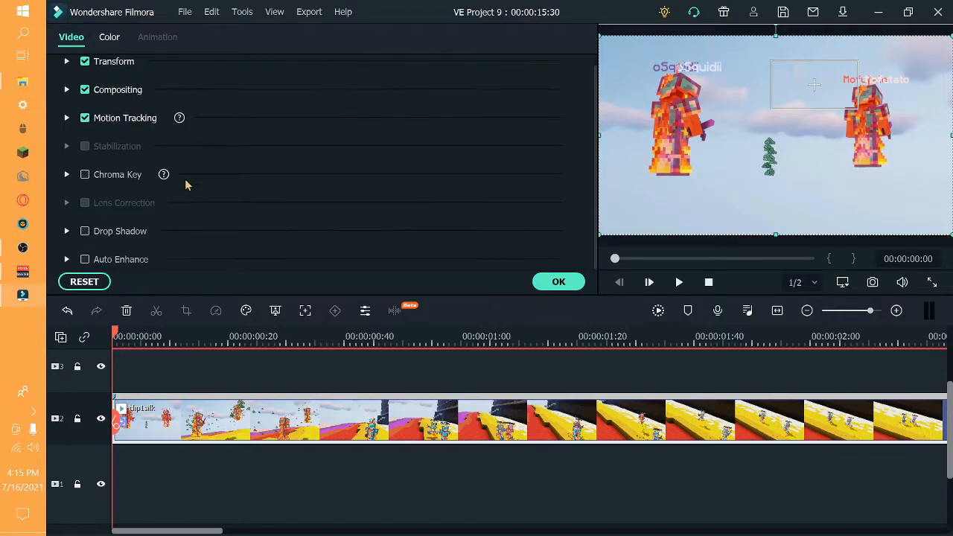
{"action": "scroll", "coordinate": [114, 261], "scroll_direction": "up", "scroll_amount": 1}
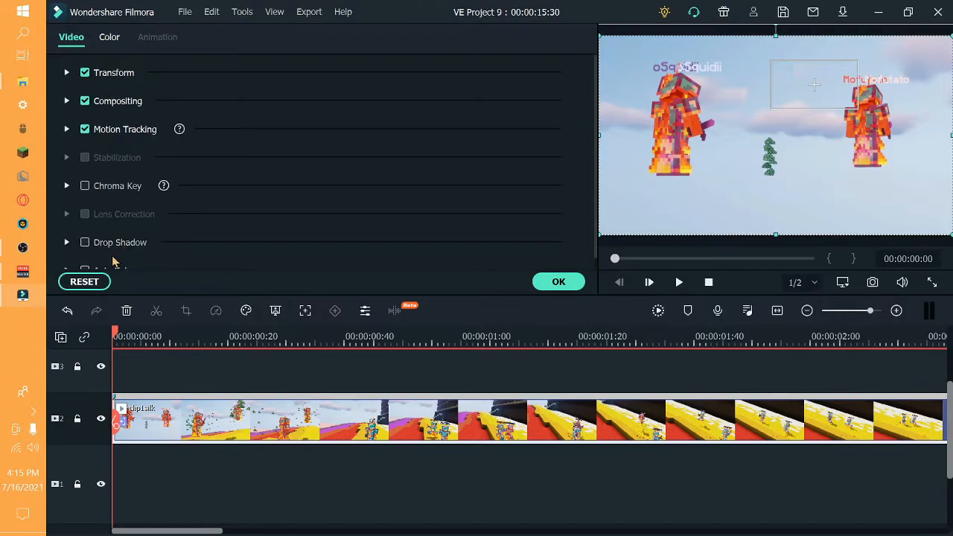
{"action": "right_click", "coordinate": [272, 417]}
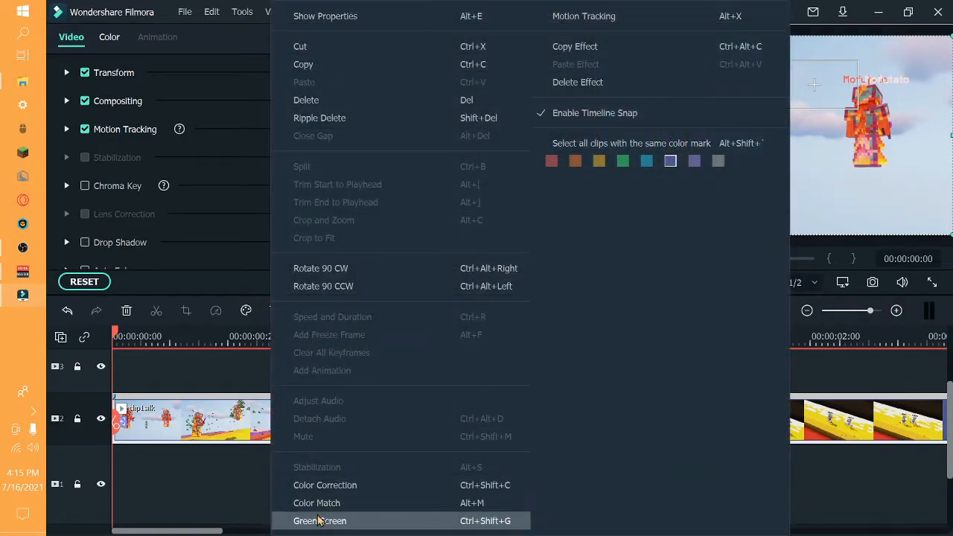
{"action": "left_click", "coordinate": [197, 503]}
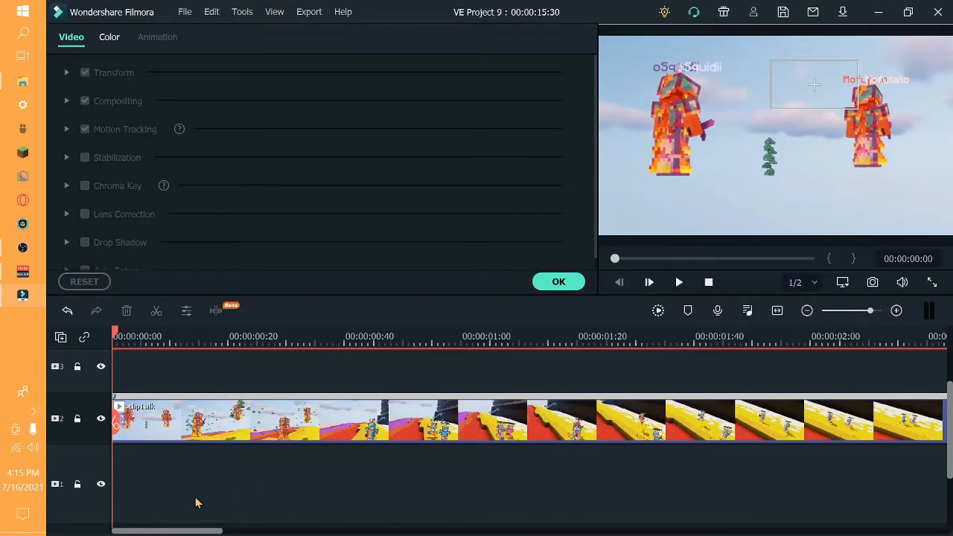
{"action": "left_click", "coordinate": [557, 281]}
{"action": "right_click", "coordinate": [368, 416]}
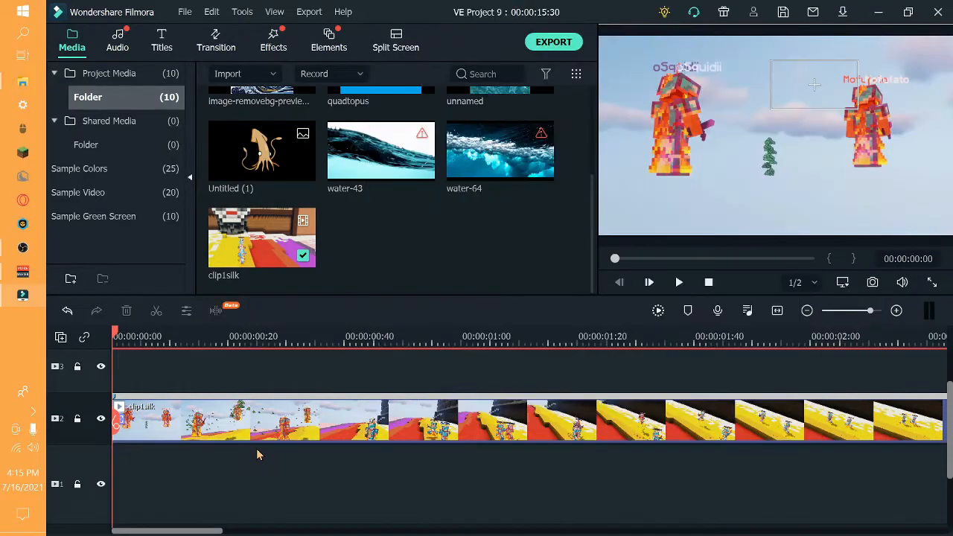
{"action": "left_click", "coordinate": [287, 455]}
Step: Undo the motion tracking added to clip1silk
{"action": "left_click", "coordinate": [643, 281]}
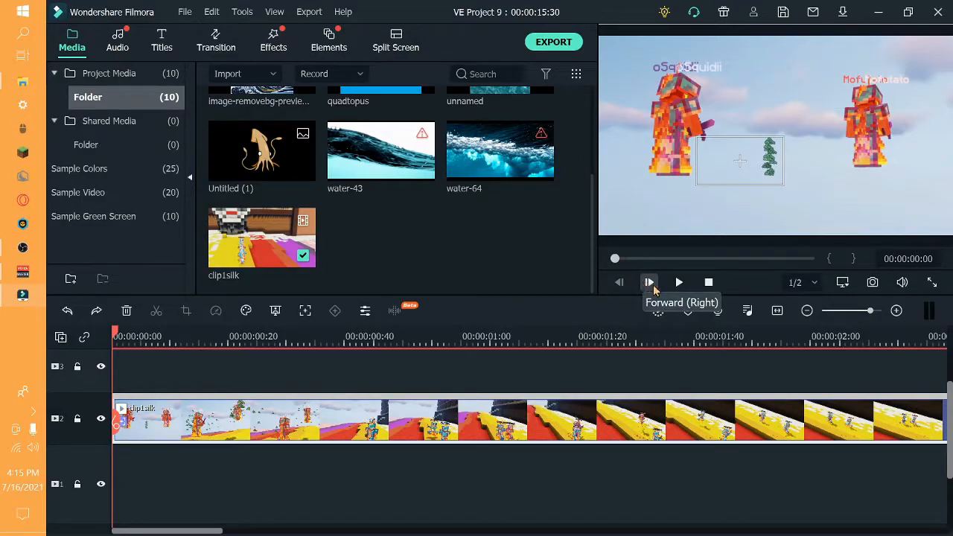
{"action": "key", "text": "ctrl+z"}
{"action": "key", "text": "ctrl+z"}
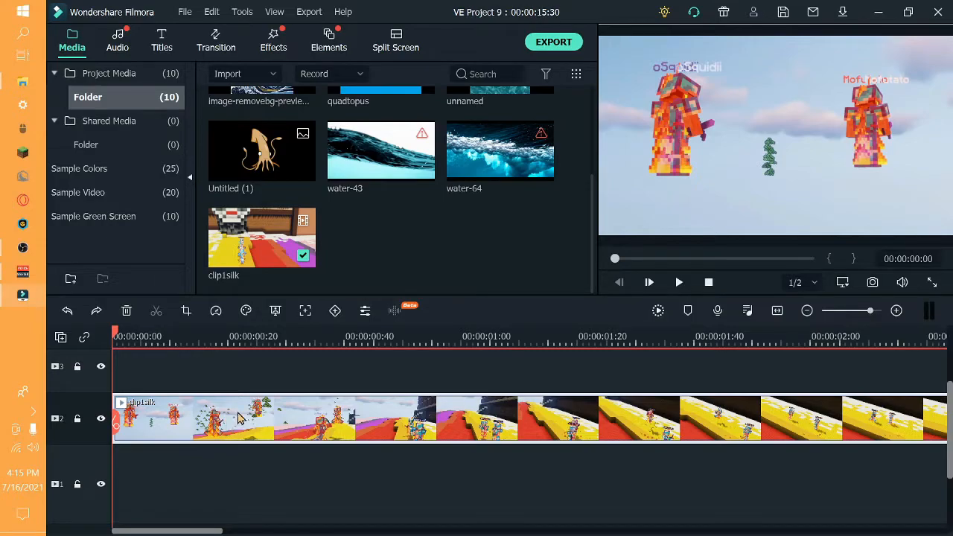
Step: Start stabilization on clip1silk, reset the clip's video properties and close them
{"action": "right_click", "coordinate": [237, 421]}
{"action": "left_click", "coordinate": [264, 467]}
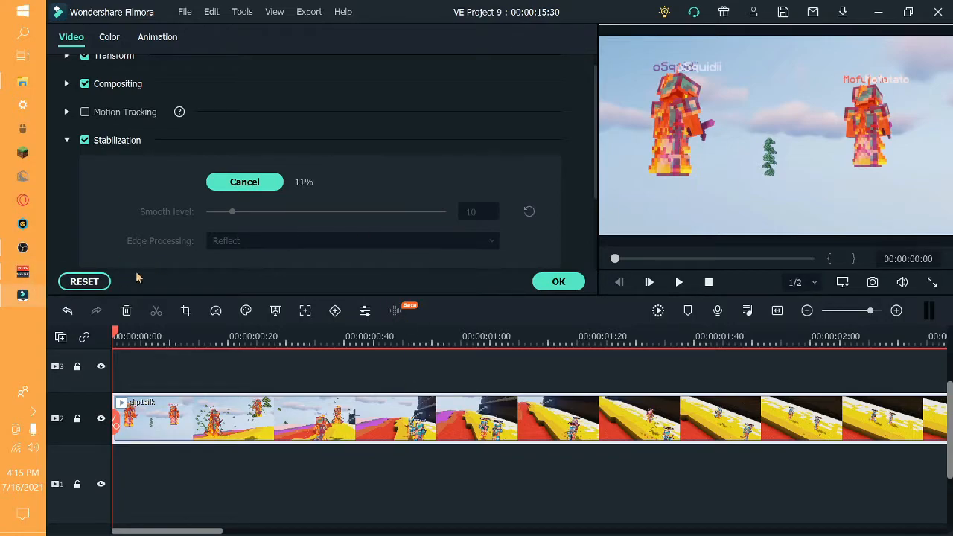
{"action": "left_click", "coordinate": [77, 282]}
{"action": "left_click", "coordinate": [550, 281]}
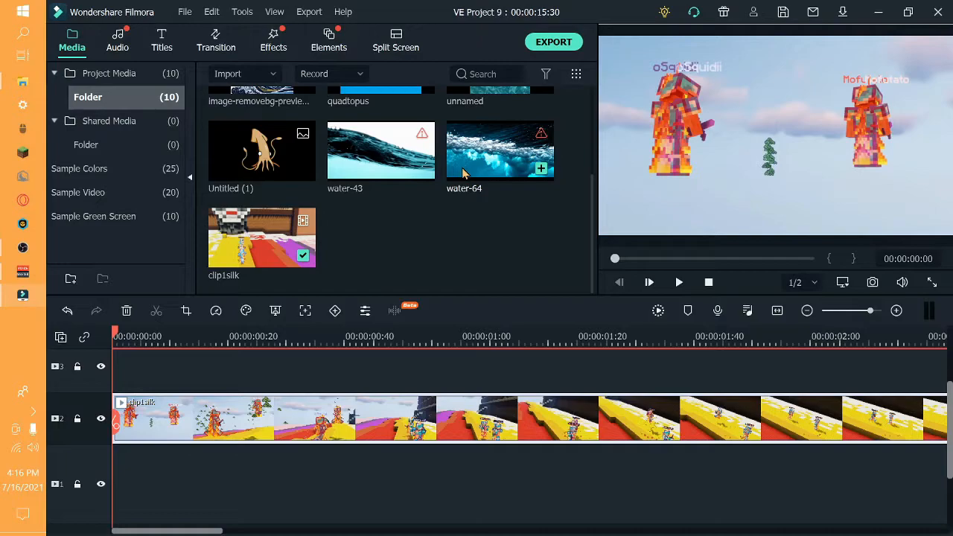
{"action": "scroll", "coordinate": [385, 257], "scroll_direction": "up", "scroll_amount": 2}
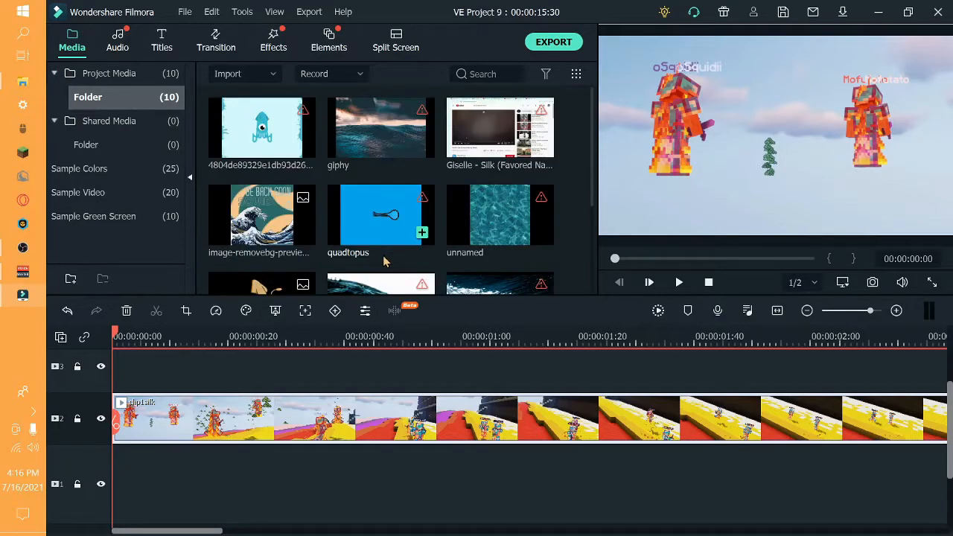
{"action": "scroll", "coordinate": [421, 212], "scroll_direction": "down", "scroll_amount": 2}
{"action": "scroll", "coordinate": [425, 207], "scroll_direction": "up", "scroll_amount": 2}
{"action": "scroll", "coordinate": [423, 208], "scroll_direction": "down", "scroll_amount": 2}
{"action": "scroll", "coordinate": [407, 498], "scroll_direction": "right", "scroll_amount": 4}
{"action": "scroll", "coordinate": [414, 509], "scroll_direction": "up", "scroll_amount": 1}
Step: Open the effects library and look through the categories of the included effects
{"action": "left_click", "coordinate": [273, 45]}
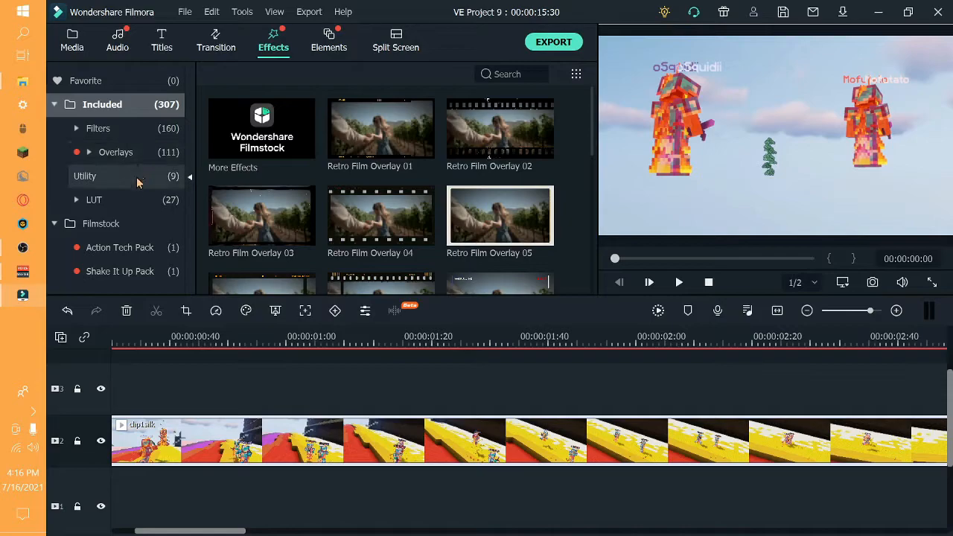
{"action": "left_click", "coordinate": [119, 128]}
{"action": "scroll", "coordinate": [301, 205], "scroll_direction": "down", "scroll_amount": 3}
{"action": "scroll", "coordinate": [301, 205], "scroll_direction": "up", "scroll_amount": 3}
{"action": "left_click", "coordinate": [123, 125]}
{"action": "left_click", "coordinate": [136, 108]}
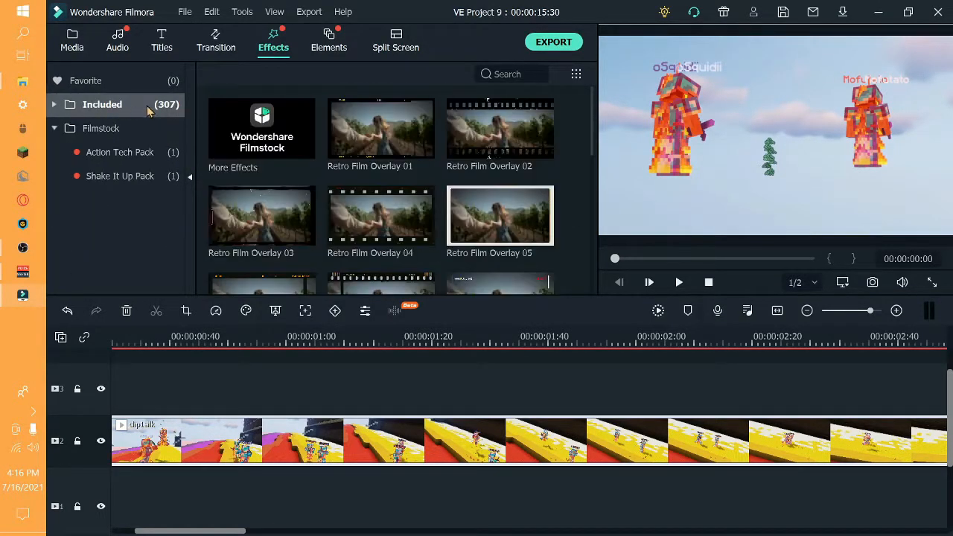
Step: Examine the thumbnails of the included effects to find one suitable for clip1silk
{"action": "scroll", "coordinate": [390, 193], "scroll_direction": "down", "scroll_amount": 5}
{"action": "scroll", "coordinate": [390, 194], "scroll_direction": "up", "scroll_amount": 5}
{"action": "scroll", "coordinate": [396, 218], "scroll_direction": "down", "scroll_amount": 5}
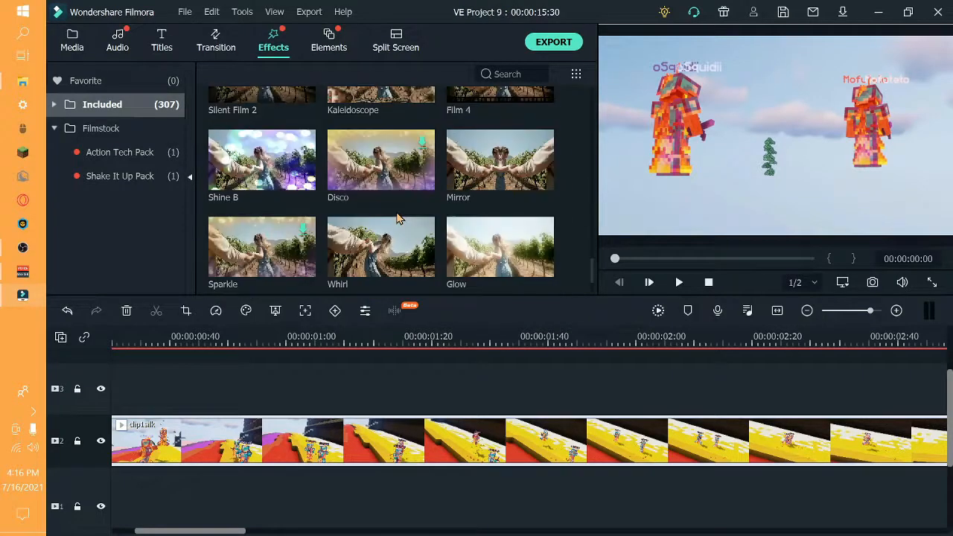
{"action": "scroll", "coordinate": [396, 218], "scroll_direction": "down", "scroll_amount": 5}
{"action": "scroll", "coordinate": [397, 218], "scroll_direction": "up", "scroll_amount": 1}
{"action": "scroll", "coordinate": [397, 218], "scroll_direction": "down", "scroll_amount": 2}
{"action": "scroll", "coordinate": [397, 218], "scroll_direction": "up", "scroll_amount": 2}
{"action": "scroll", "coordinate": [335, 201], "scroll_direction": "down", "scroll_amount": 4}
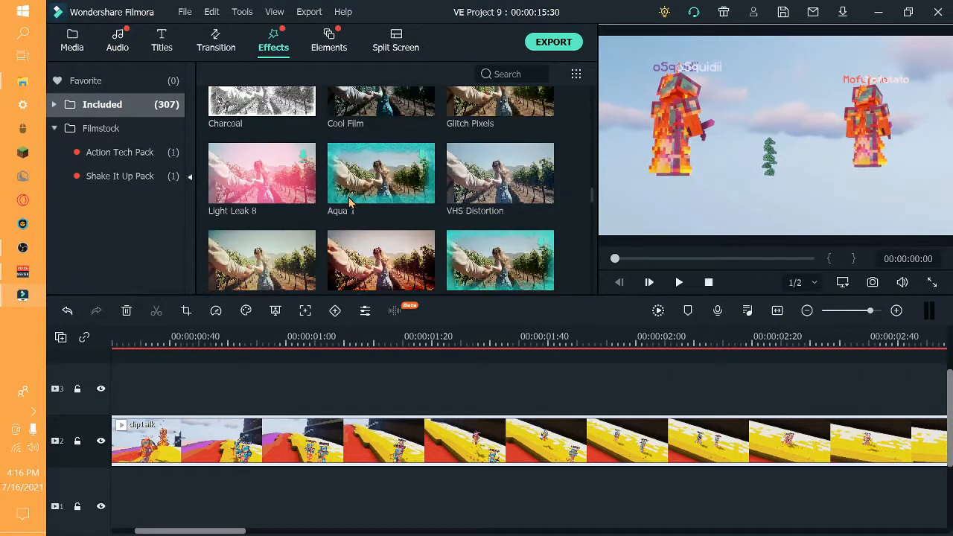
{"action": "scroll", "coordinate": [313, 190], "scroll_direction": "up", "scroll_amount": 2}
{"action": "scroll", "coordinate": [361, 199], "scroll_direction": "up", "scroll_amount": 2}
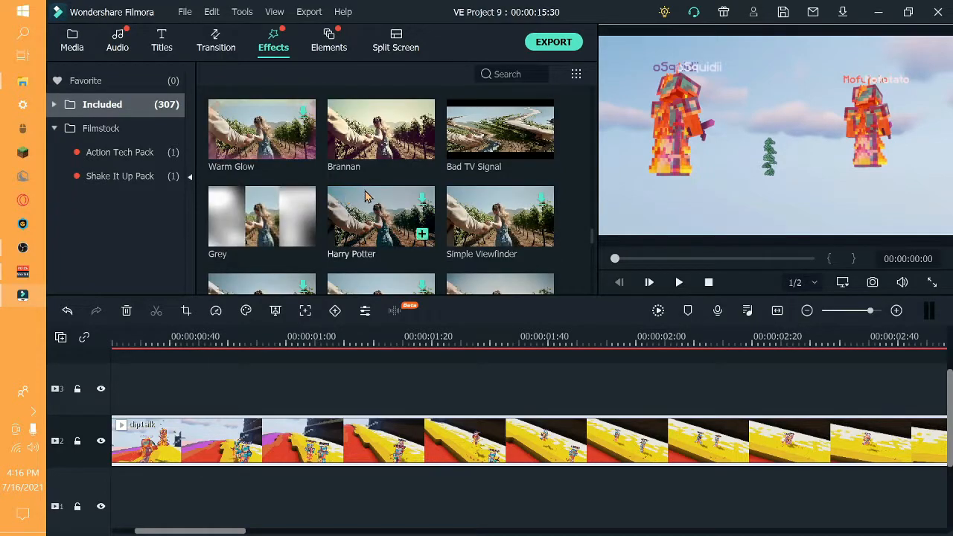
{"action": "scroll", "coordinate": [365, 197], "scroll_direction": "down", "scroll_amount": 2}
{"action": "scroll", "coordinate": [365, 197], "scroll_direction": "down", "scroll_amount": 2}
{"action": "scroll", "coordinate": [364, 197], "scroll_direction": "up", "scroll_amount": 2}
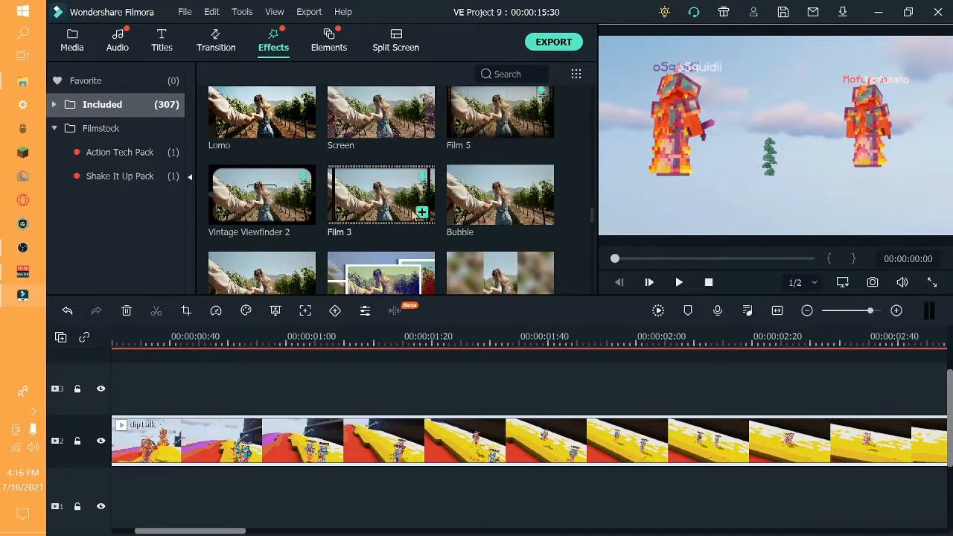
Step: Try the Jigsaw D effect on the track above clip1silk, preview it, and delete it from the timeline
{"action": "left_click", "coordinate": [378, 273]}
{"action": "scroll", "coordinate": [416, 148], "scroll_direction": "down", "scroll_amount": 2}
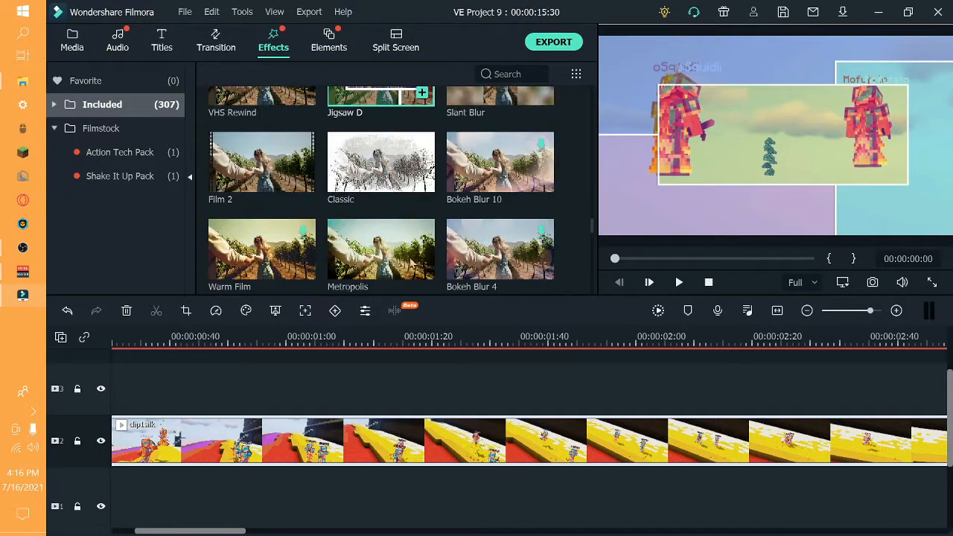
{"action": "left_click_drag", "start_coordinate": [378, 98], "coordinate": [113, 415]}
{"action": "left_click", "coordinate": [678, 282]}
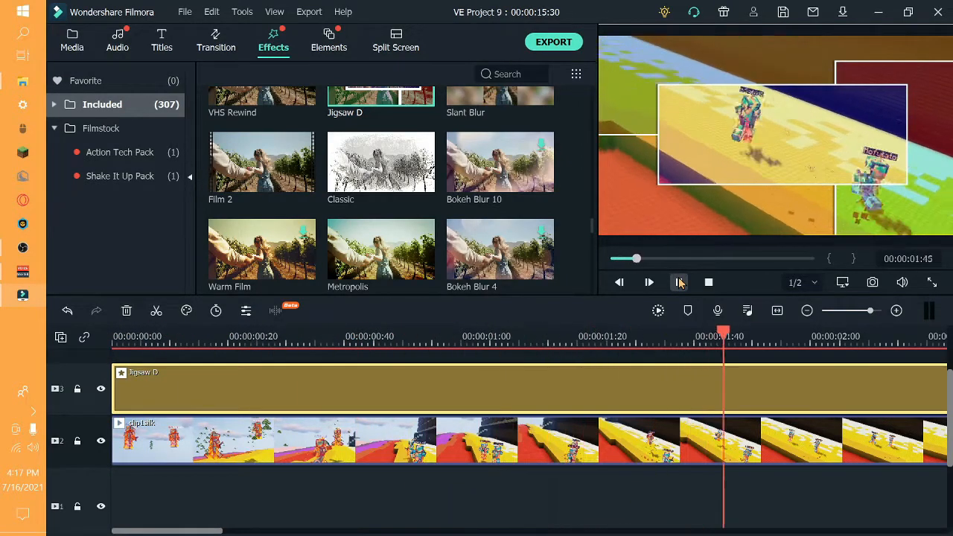
{"action": "left_click", "coordinate": [678, 282]}
{"action": "right_click", "coordinate": [662, 385]}
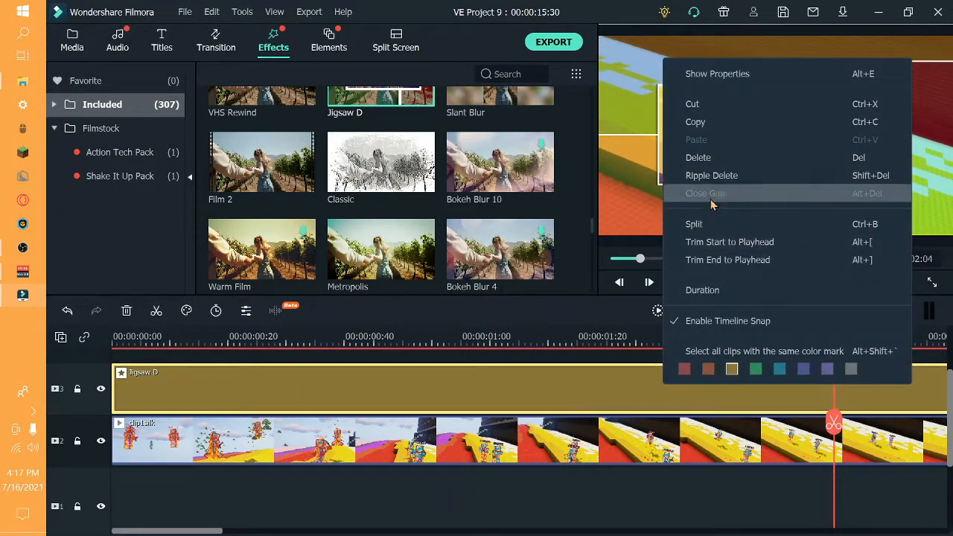
{"action": "left_click", "coordinate": [712, 157]}
Step: Search the effects for "vin", place the Vintage effect above the start of clip1silk, and preview it
{"action": "scroll", "coordinate": [375, 221], "scroll_direction": "down", "scroll_amount": 5}
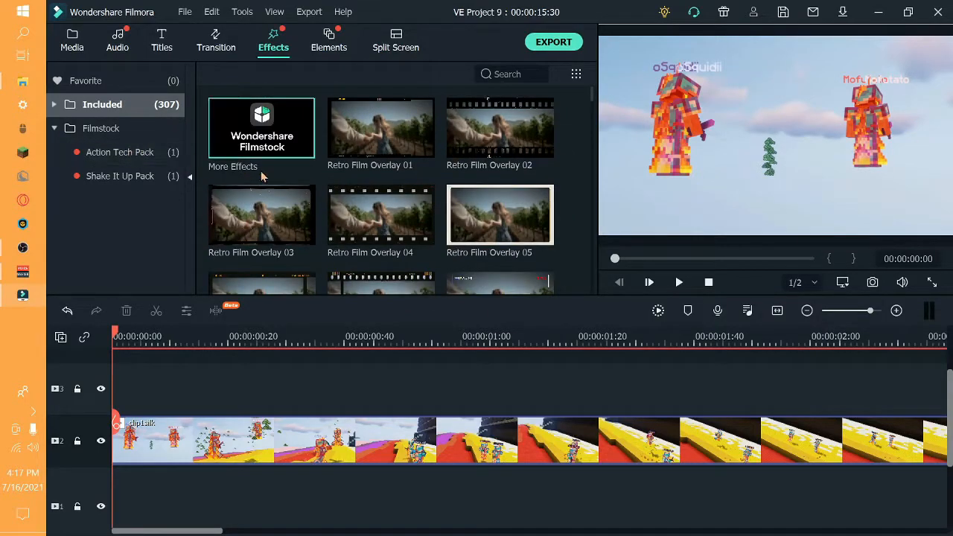
{"action": "scroll", "coordinate": [260, 169], "scroll_direction": "down", "scroll_amount": 10}
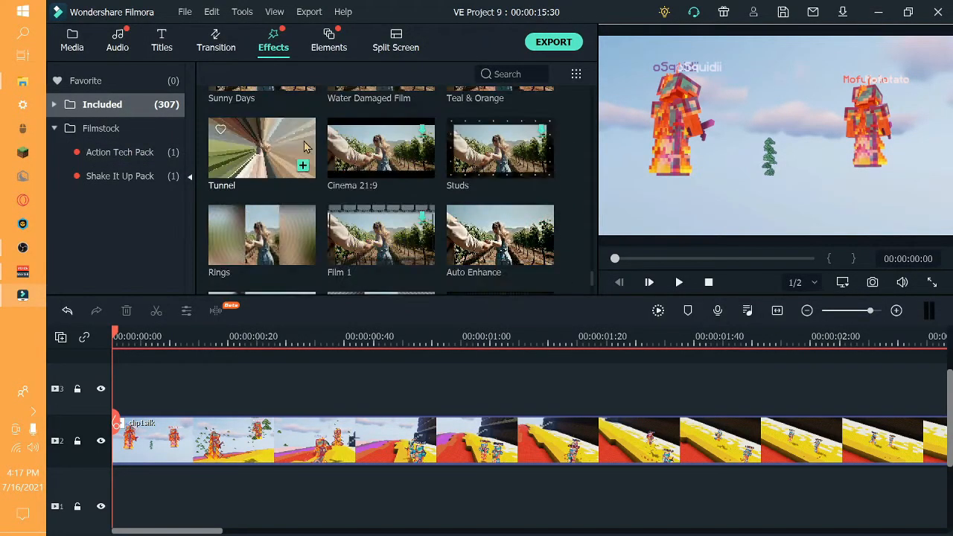
{"action": "scroll", "coordinate": [290, 178], "scroll_direction": "up", "scroll_amount": 10}
{"action": "left_click", "coordinate": [506, 75]}
{"action": "type", "text": "vin"}
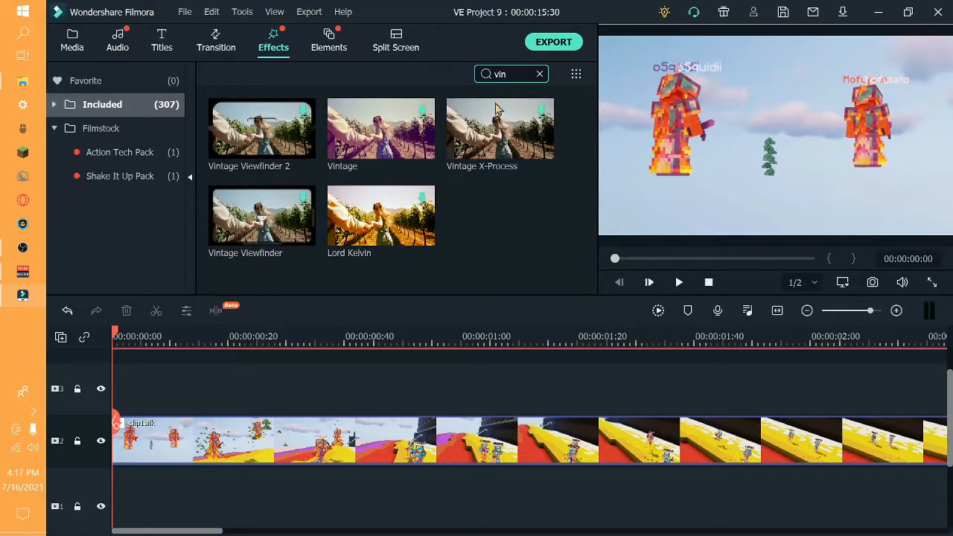
{"action": "left_click_drag", "start_coordinate": [373, 140], "coordinate": [99, 414]}
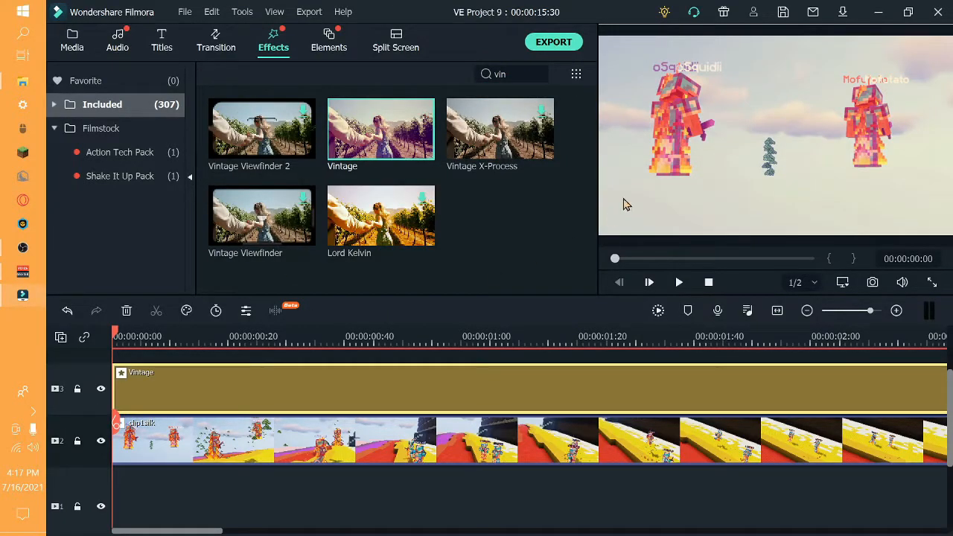
{"action": "left_click", "coordinate": [678, 282]}
{"action": "left_click", "coordinate": [678, 282]}
Step: Search the effects for "vh" and delete the Vintage effect from the track above clip1silk
{"action": "double_click", "coordinate": [500, 74]}
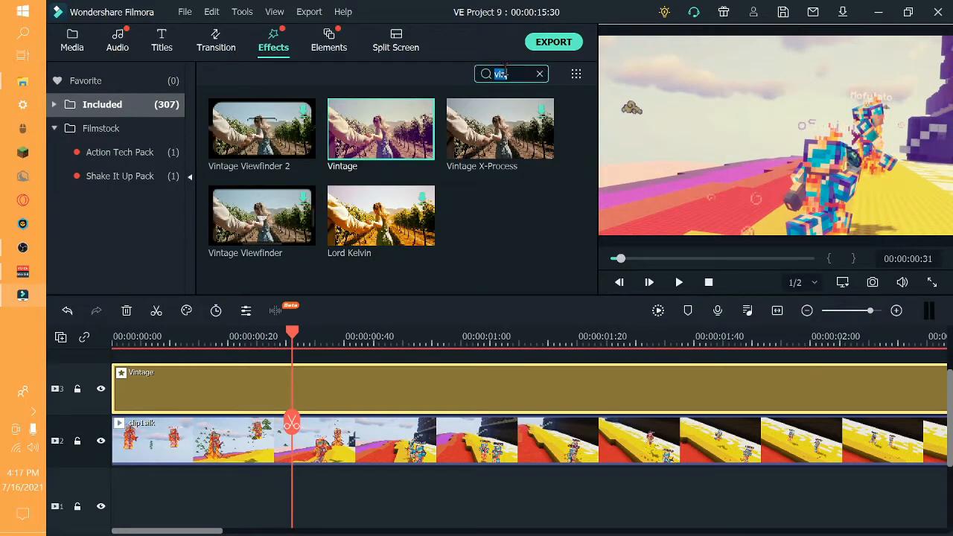
{"action": "key", "text": "BackSpace"}
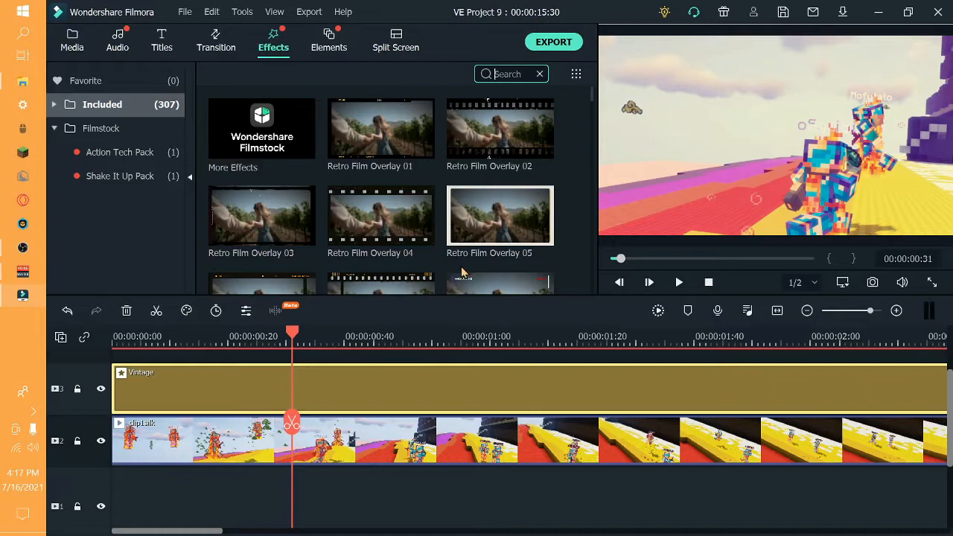
{"action": "type", "text": "vs"}
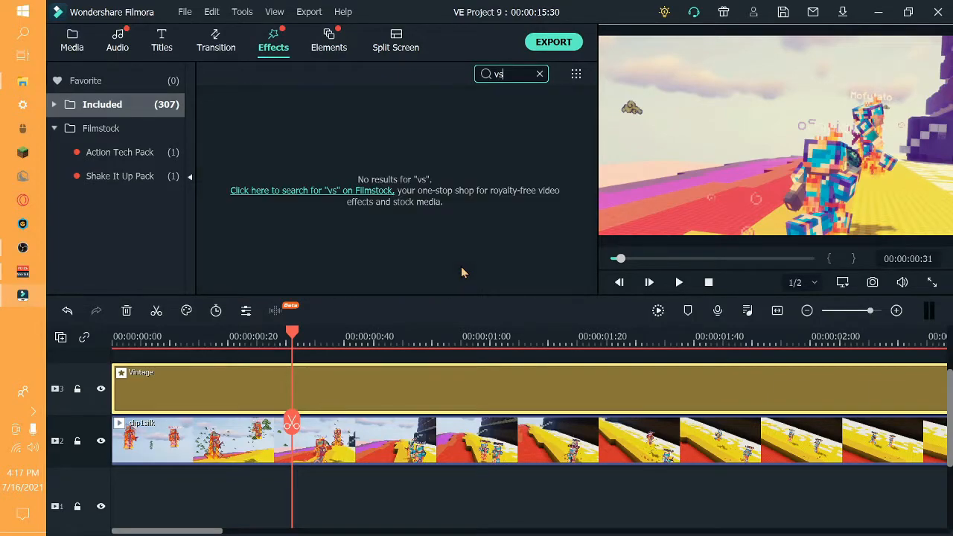
{"action": "key", "text": "BackSpace"}
{"action": "type", "text": "h"}
{"action": "right_click", "coordinate": [524, 386]}
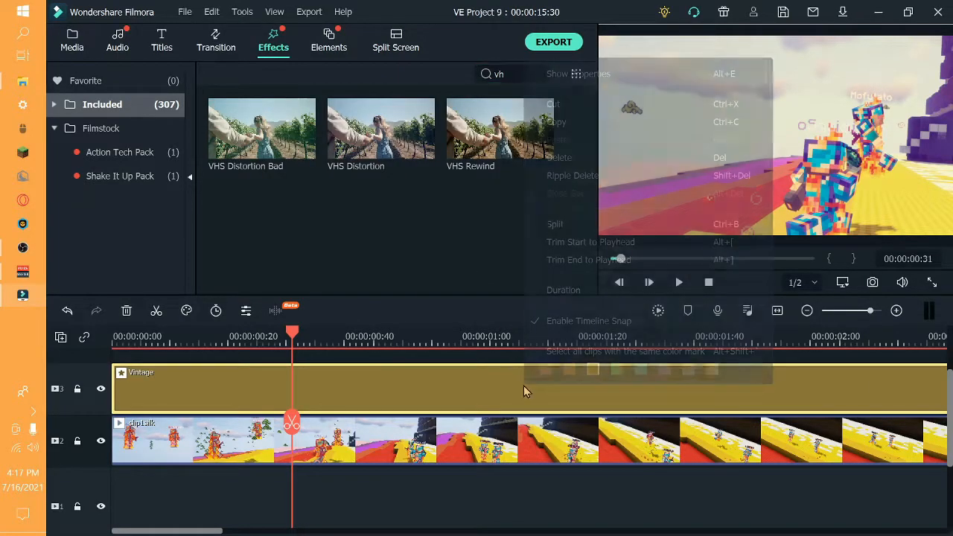
{"action": "left_click", "coordinate": [566, 156]}
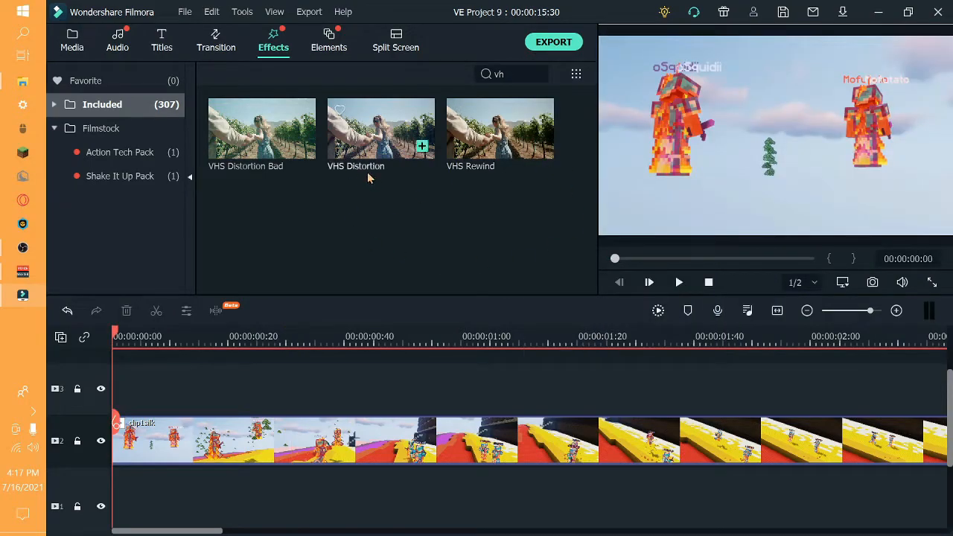
Step: Try the VHS Rewind effect above the start of clip1silk, preview it, and ripple delete it
{"action": "left_click_drag", "start_coordinate": [521, 142], "coordinate": [144, 381]}
{"action": "left_click", "coordinate": [678, 283]}
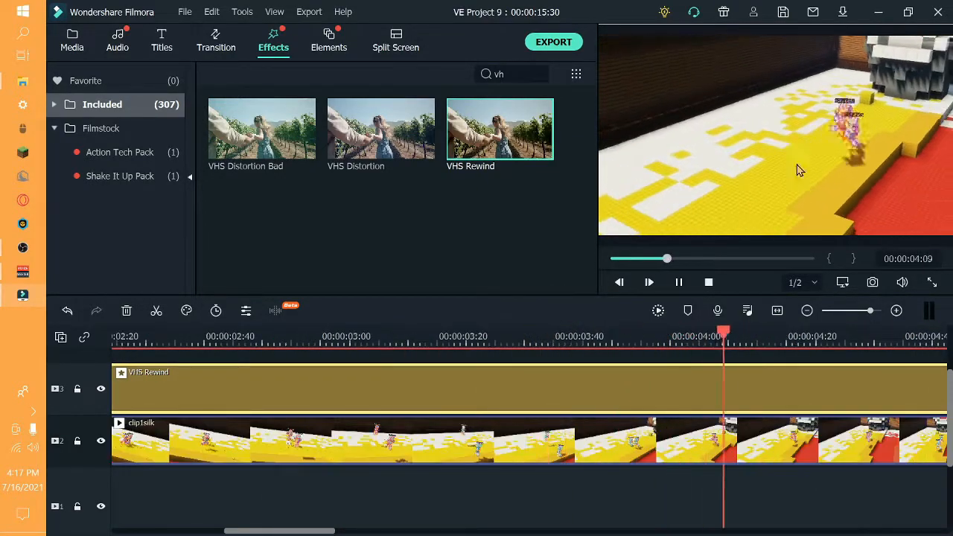
{"action": "key", "text": "space"}
{"action": "right_click", "coordinate": [550, 386]}
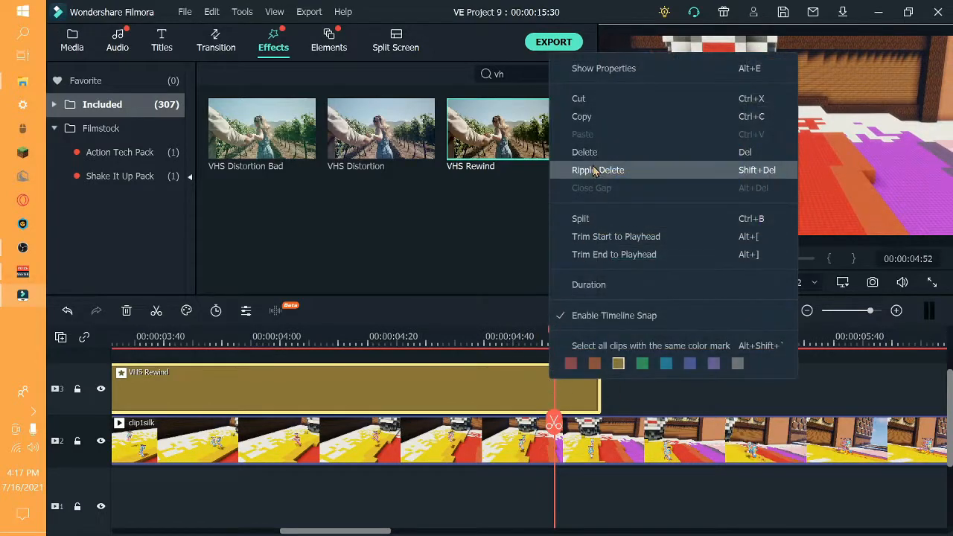
{"action": "left_click", "coordinate": [592, 168]}
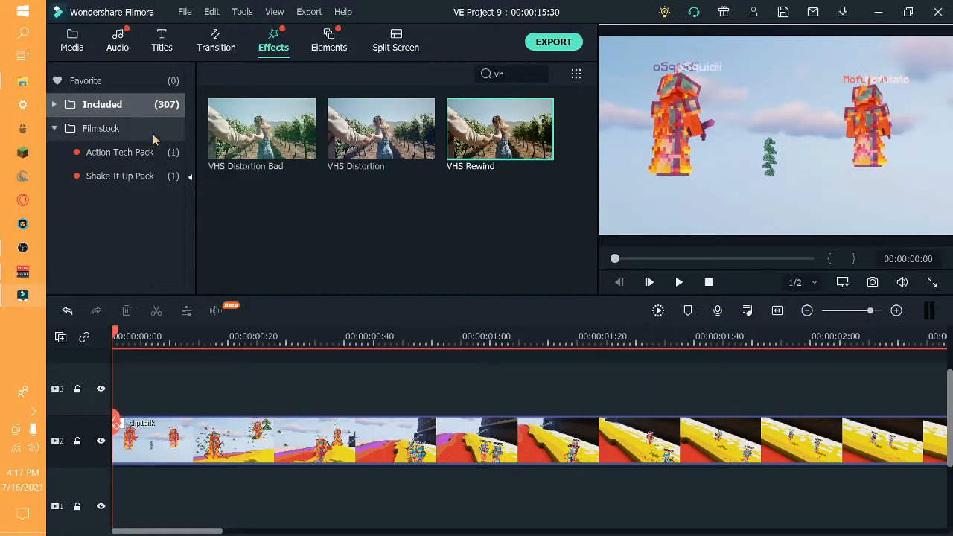
Step: Look through the audio, titles, transition, effects and elements libraries, and return to the project media
{"action": "left_click", "coordinate": [131, 47]}
{"action": "left_click", "coordinate": [153, 44]}
{"action": "left_click", "coordinate": [235, 46]}
{"action": "left_click", "coordinate": [287, 46]}
{"action": "left_click", "coordinate": [334, 44]}
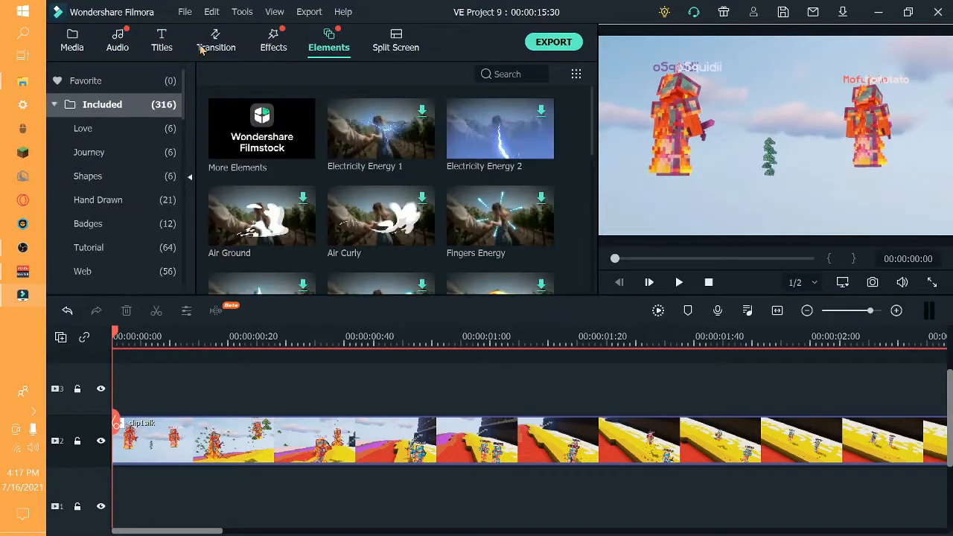
{"action": "left_click", "coordinate": [216, 46]}
{"action": "left_click", "coordinate": [79, 49]}
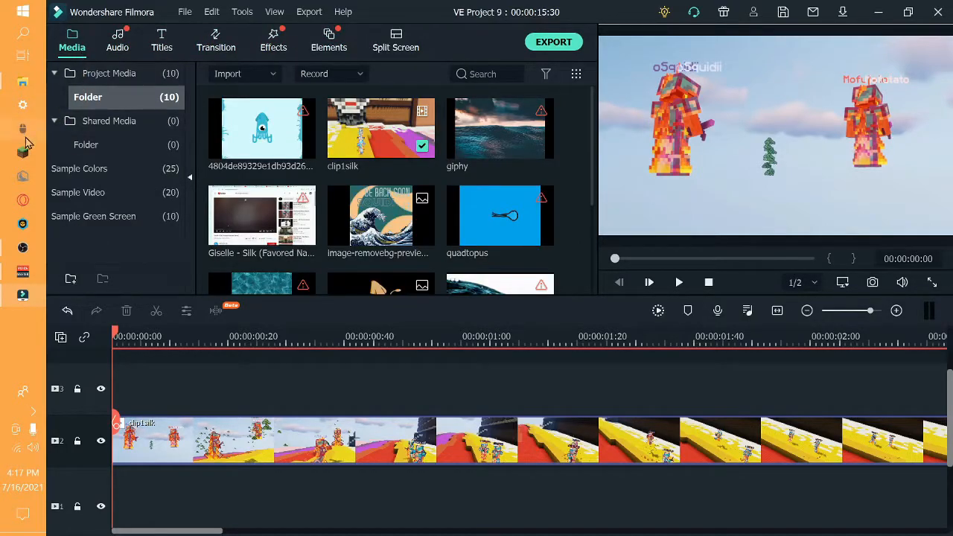
{"action": "left_click", "coordinate": [27, 255]}
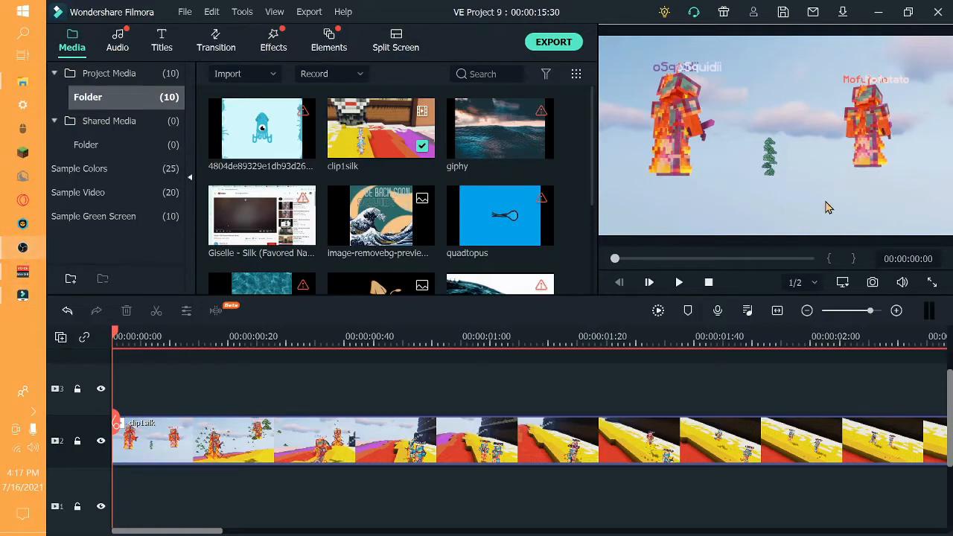